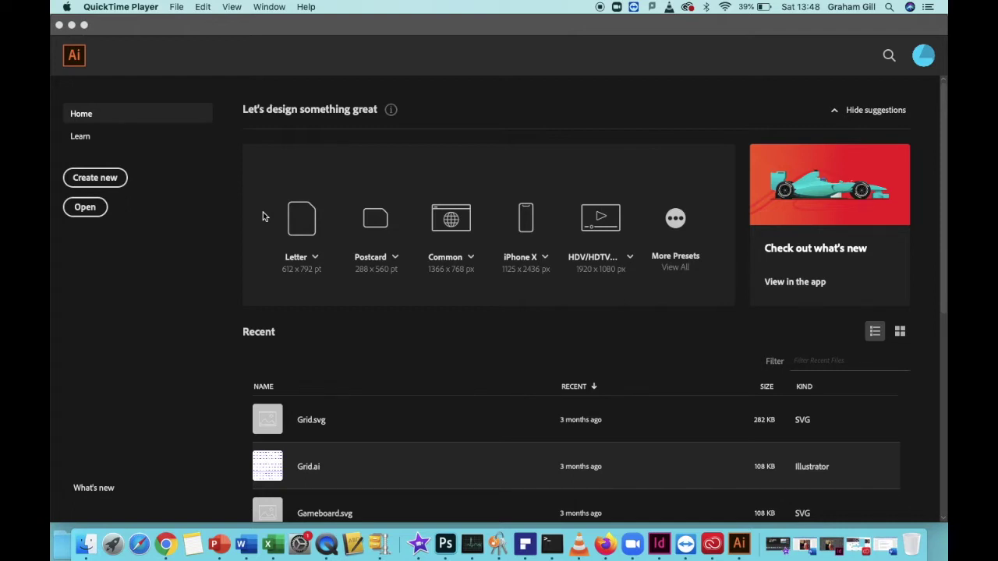
- Create a new document 800 px wide and 800 px high, with pixels as the unit
left_click(107, 180)
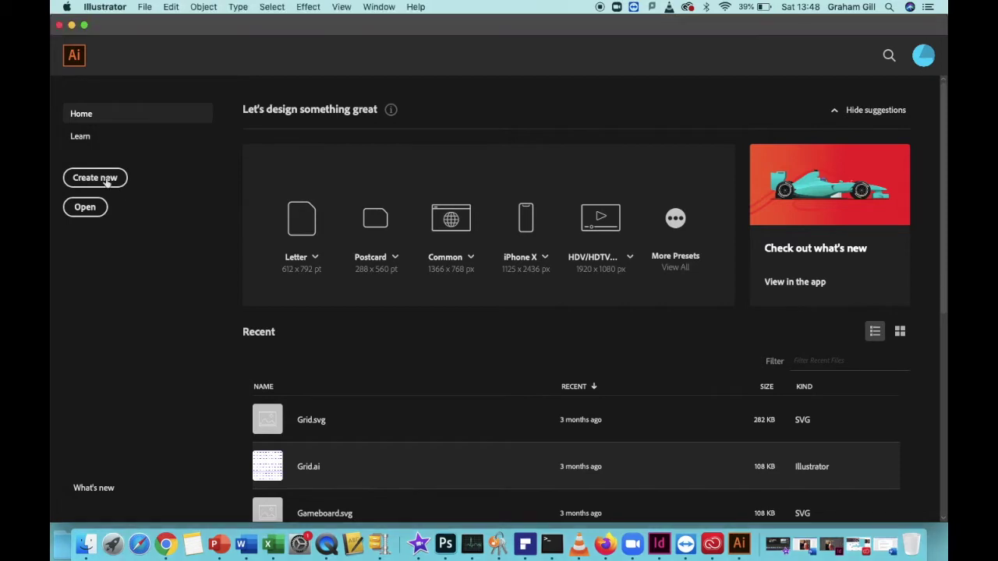
left_click(106, 180)
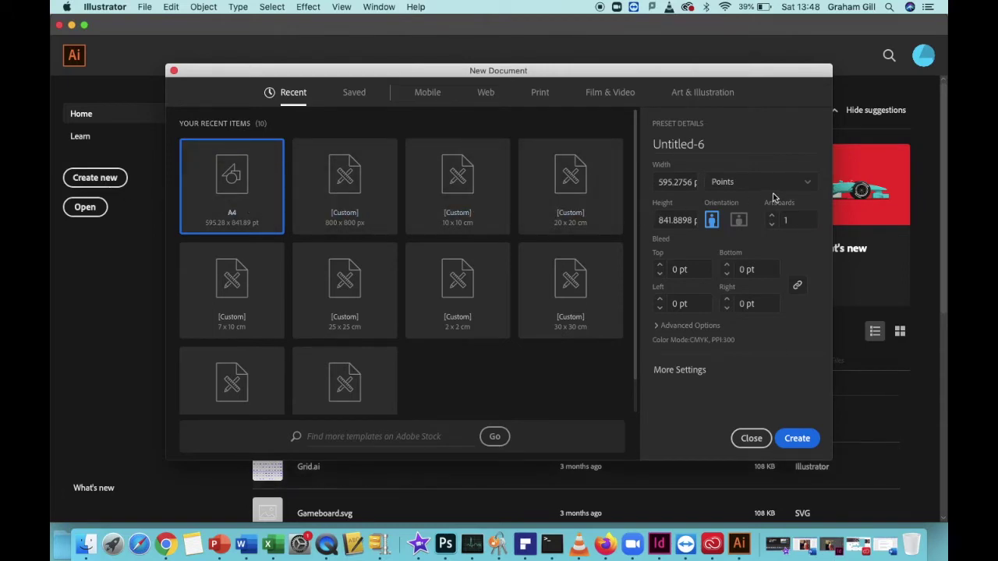
left_click(810, 186)
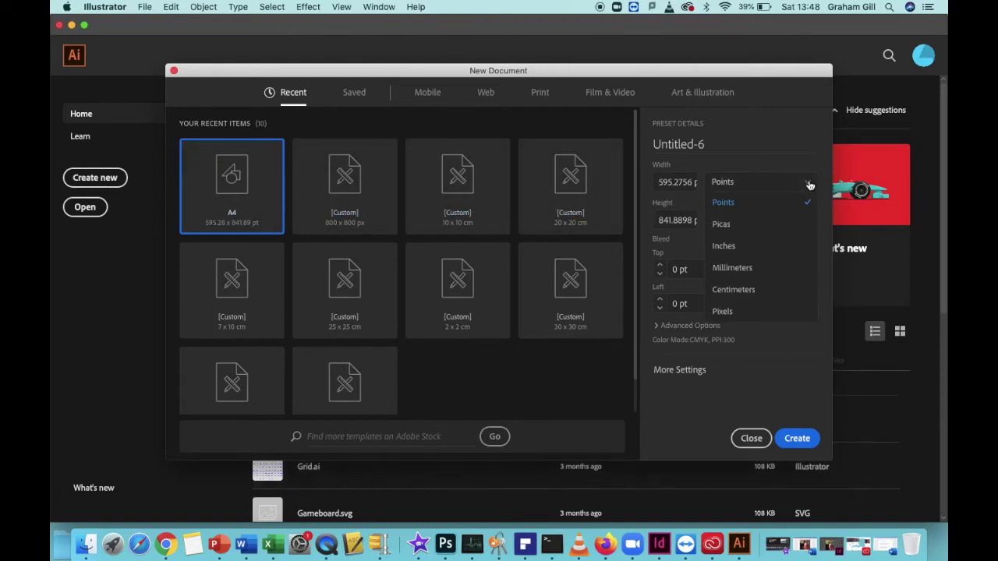
left_click(776, 311)
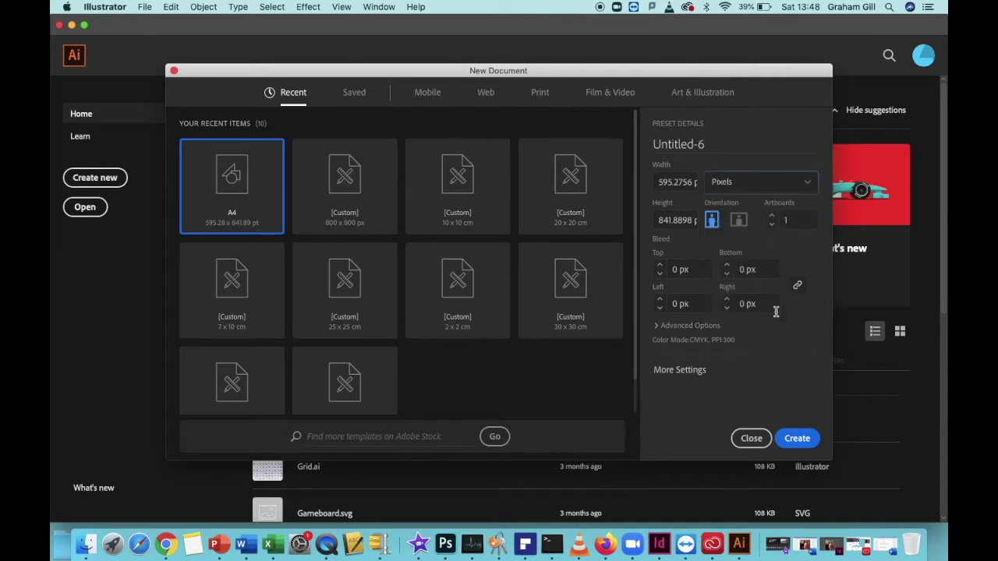
left_click(685, 184)
type("800")
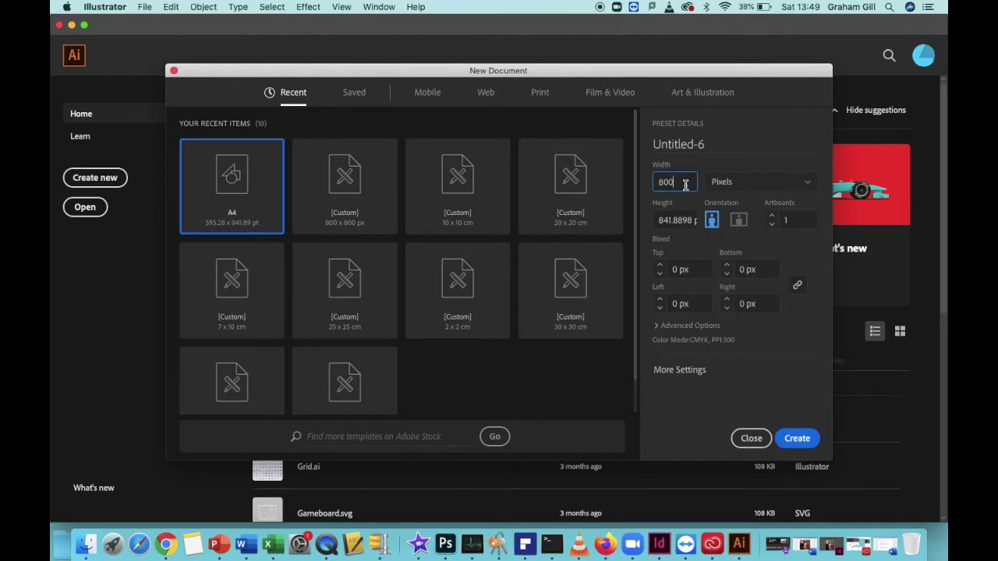
left_click(676, 222)
type("800")
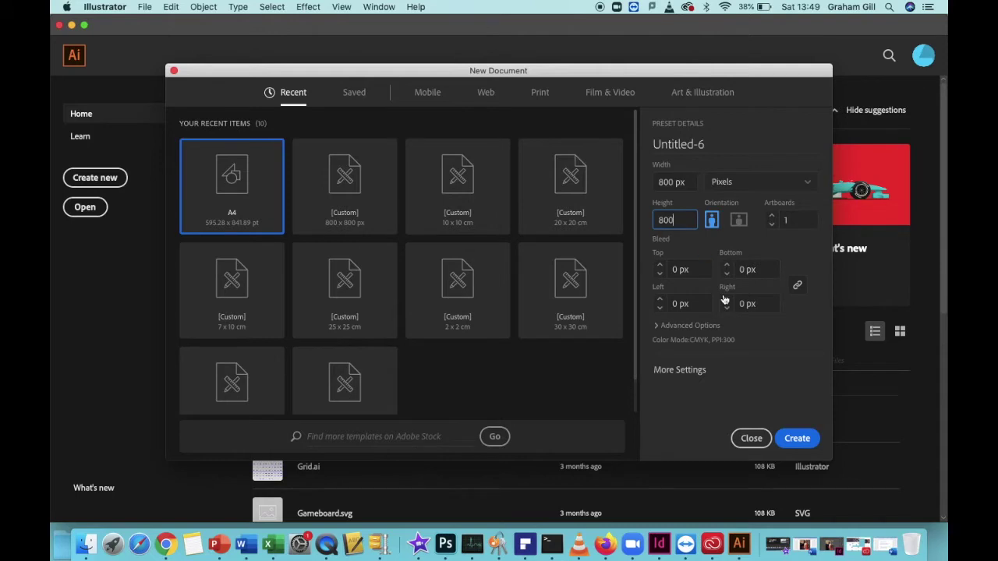
left_click(797, 439)
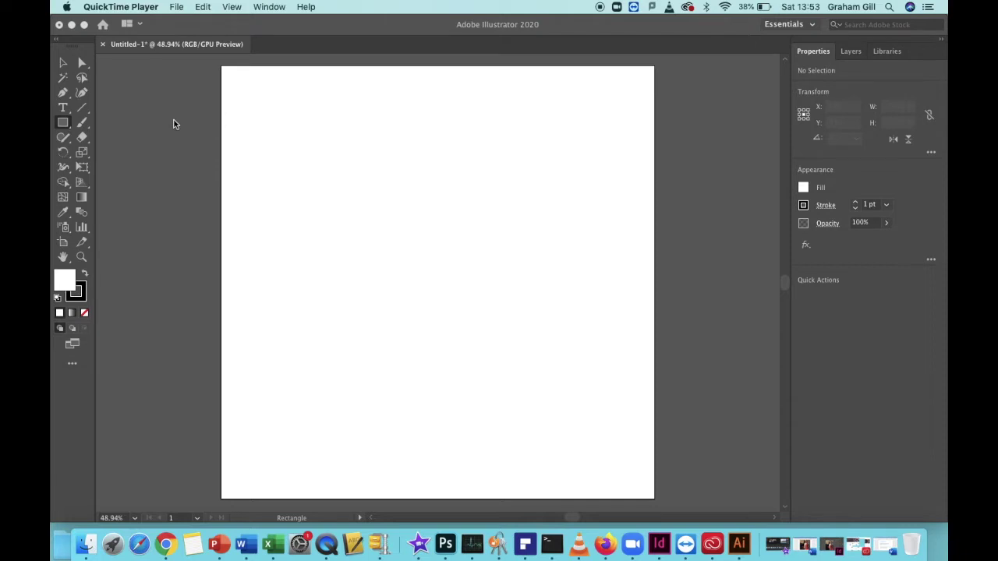
- Choose the Rectangle tool and set its appearance to a black fill with no stroke
left_click(68, 128)
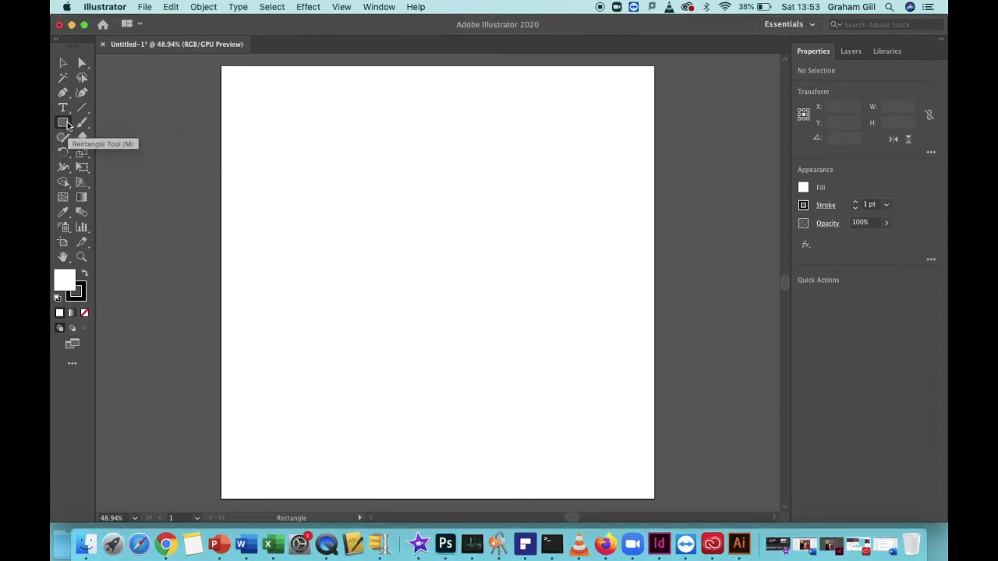
left_click(63, 124)
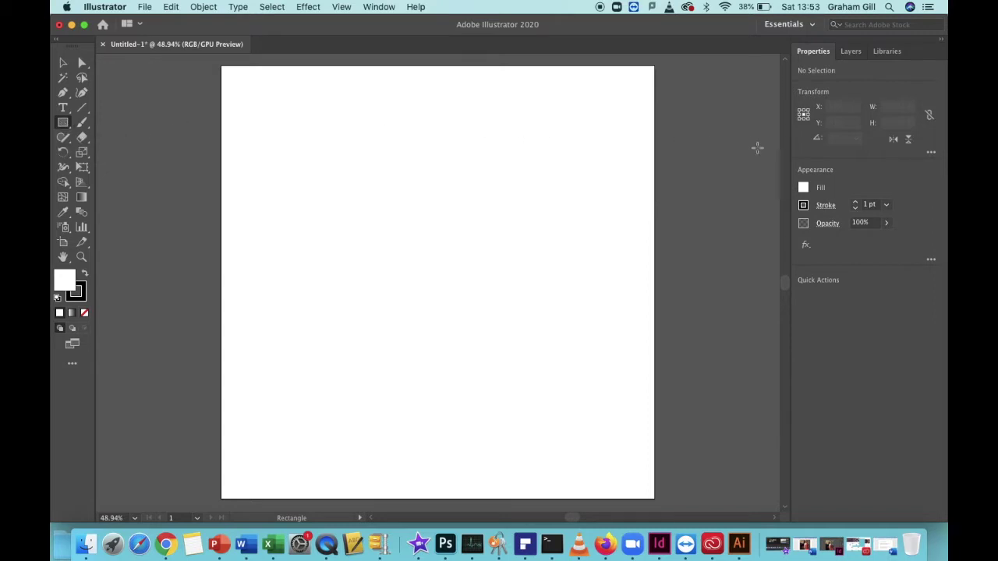
left_click(804, 188)
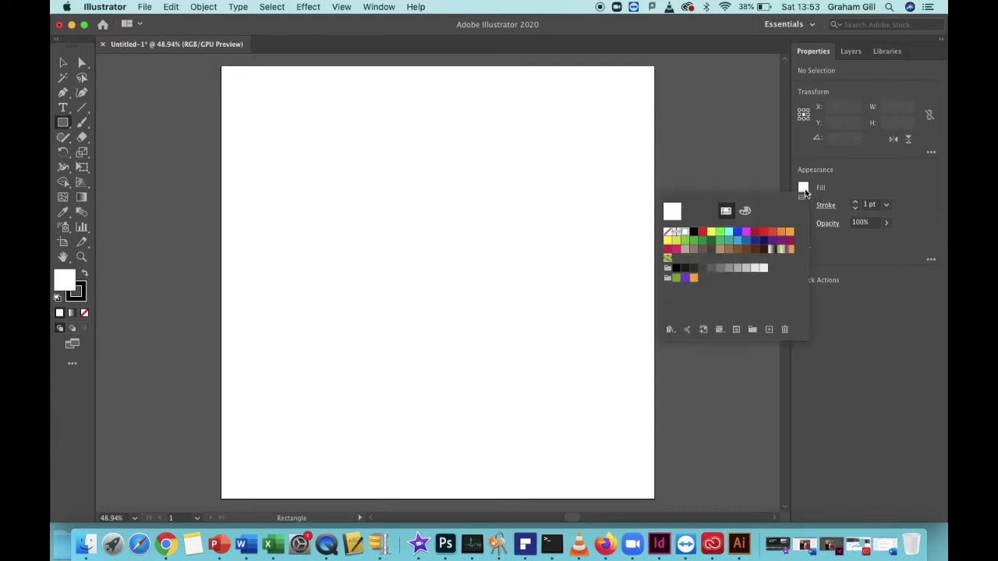
left_click(694, 234)
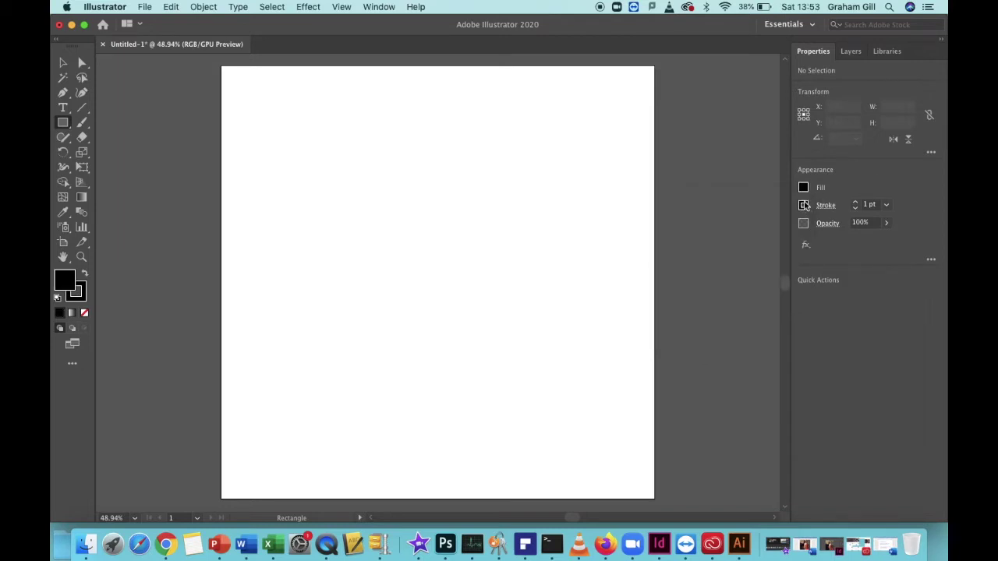
left_click(804, 206)
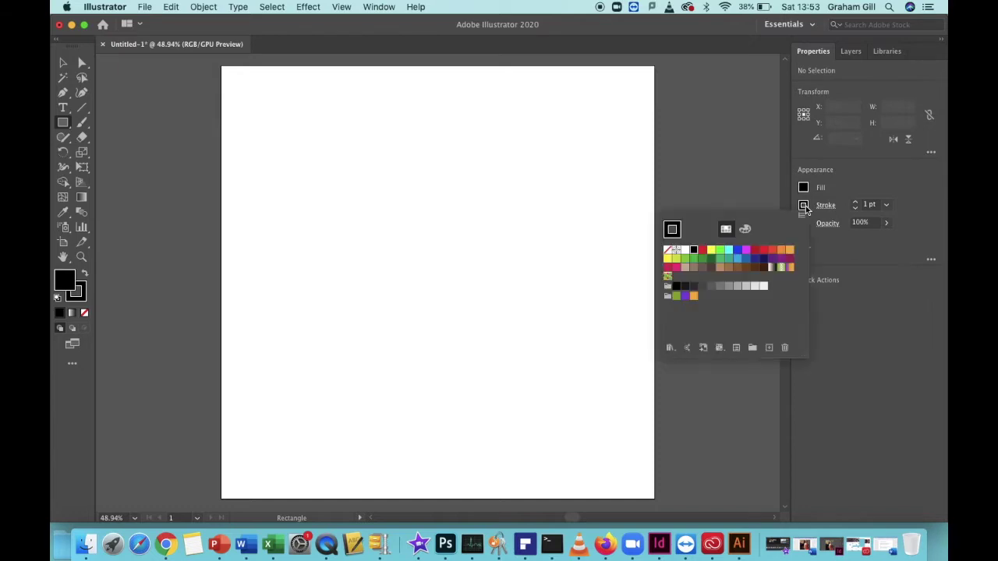
left_click(669, 250)
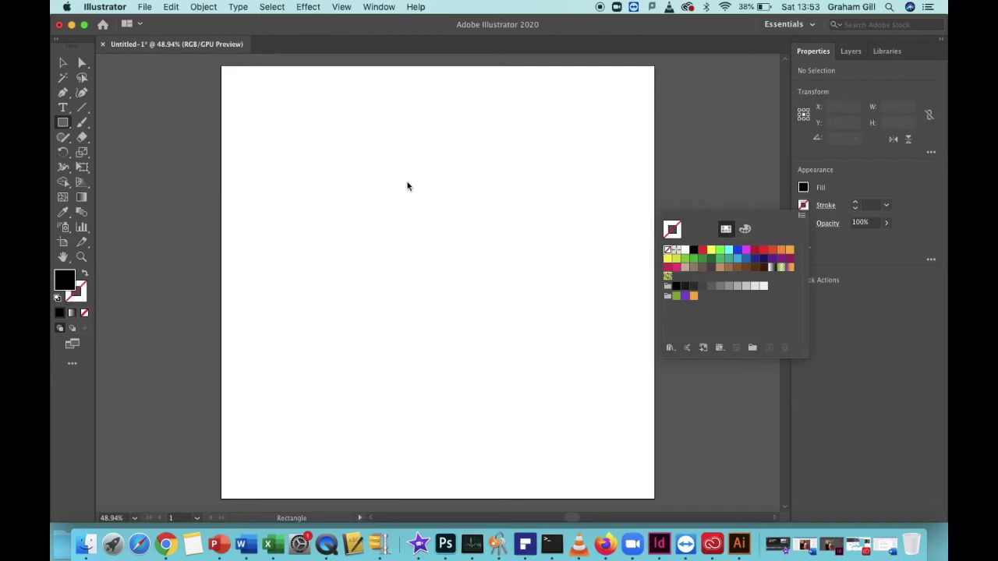
left_click(358, 169)
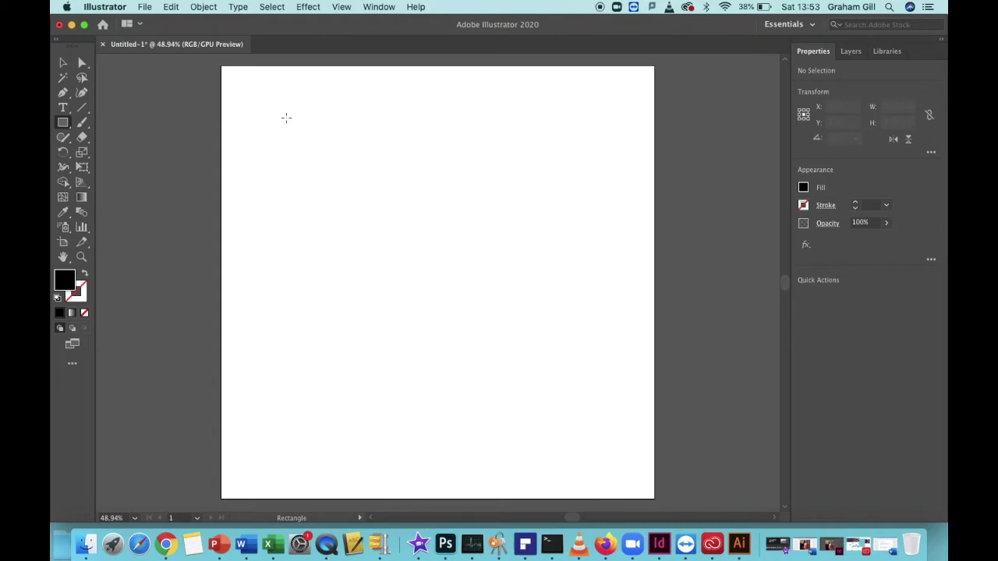
- Draw a near-square rectangle about 549 × 566 px in the middle of the artboard and round its corners to a radius of about 82 px
left_click_drag(286, 118, 592, 438)
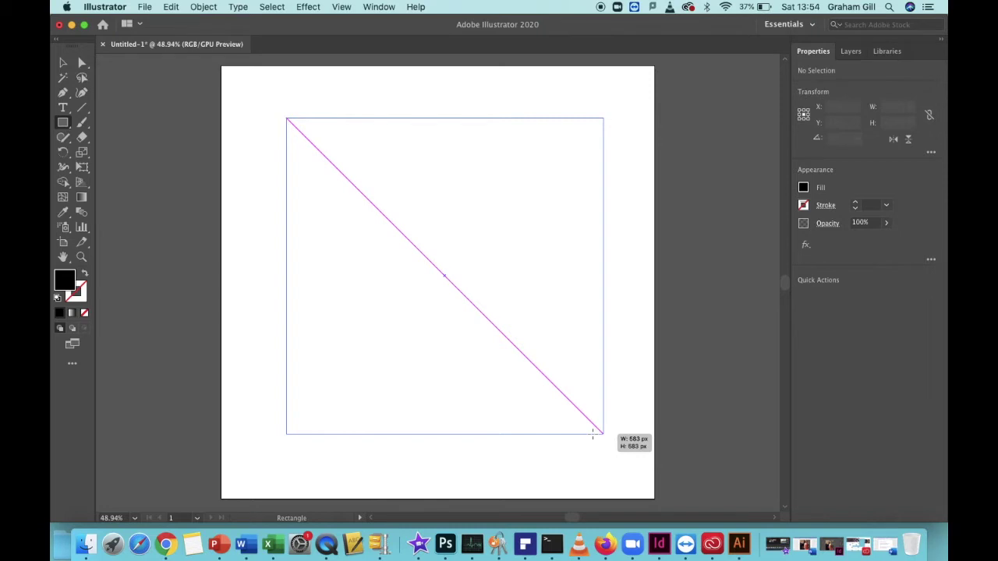
left_click_drag(592, 437, 584, 428)
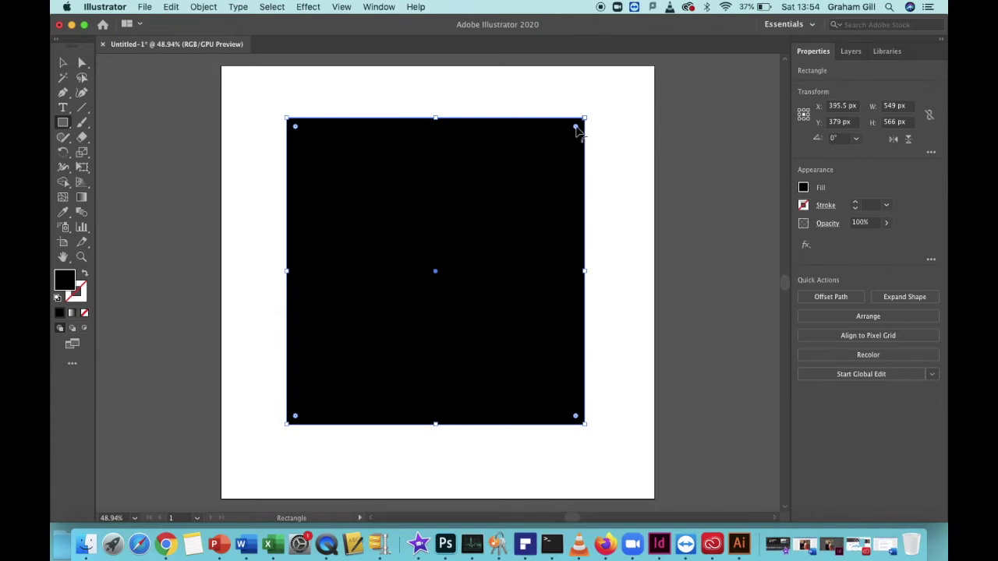
left_click_drag(575, 127, 537, 165)
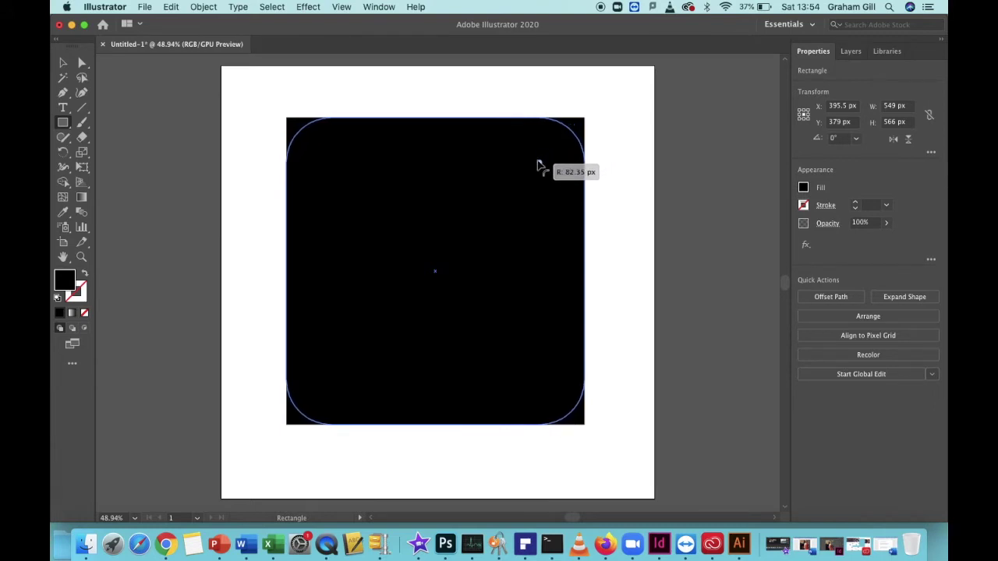
left_click_drag(538, 165, 537, 165)
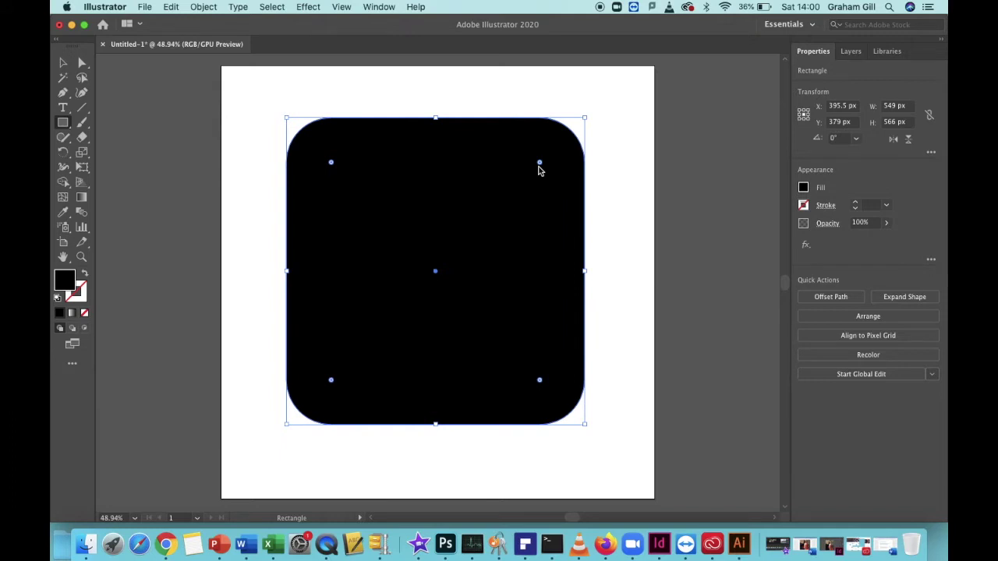
- Duplicate the rounded square in place and scale the copy down about its centre to about 351 × 362 px
left_click(173, 9)
left_click(187, 66)
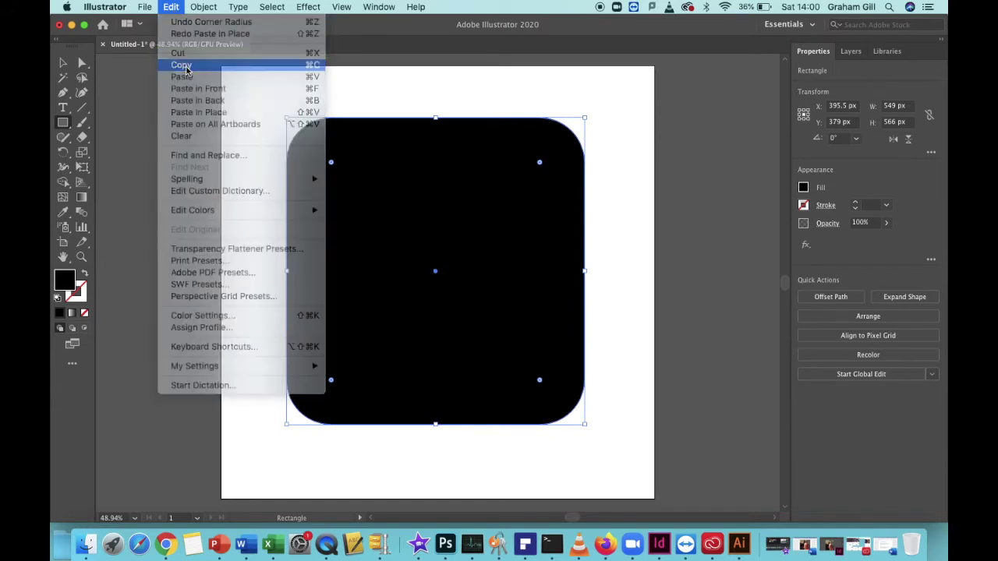
left_click(173, 10)
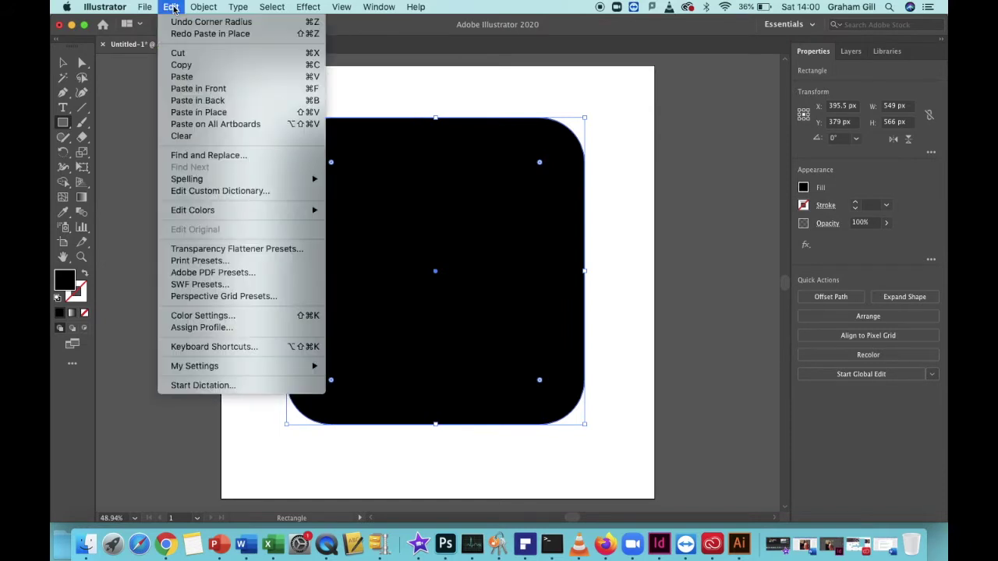
left_click(195, 112)
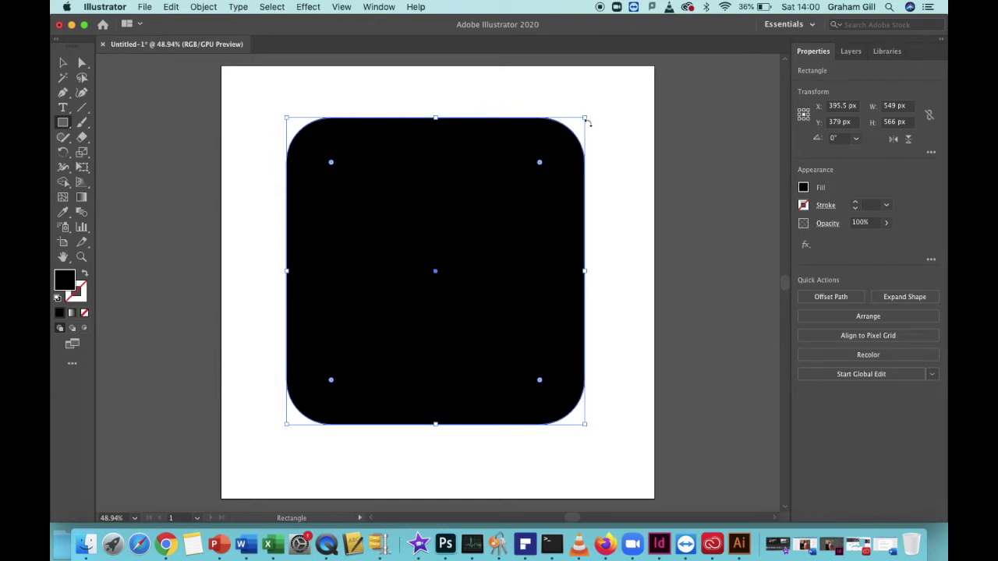
left_click_drag(585, 119, 585, 118)
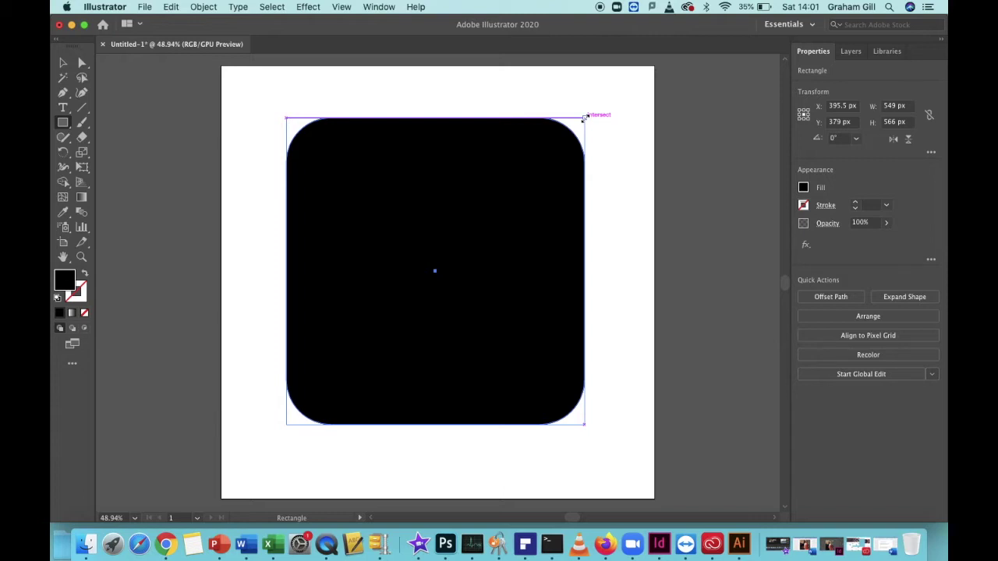
left_click_drag(584, 118, 584, 119)
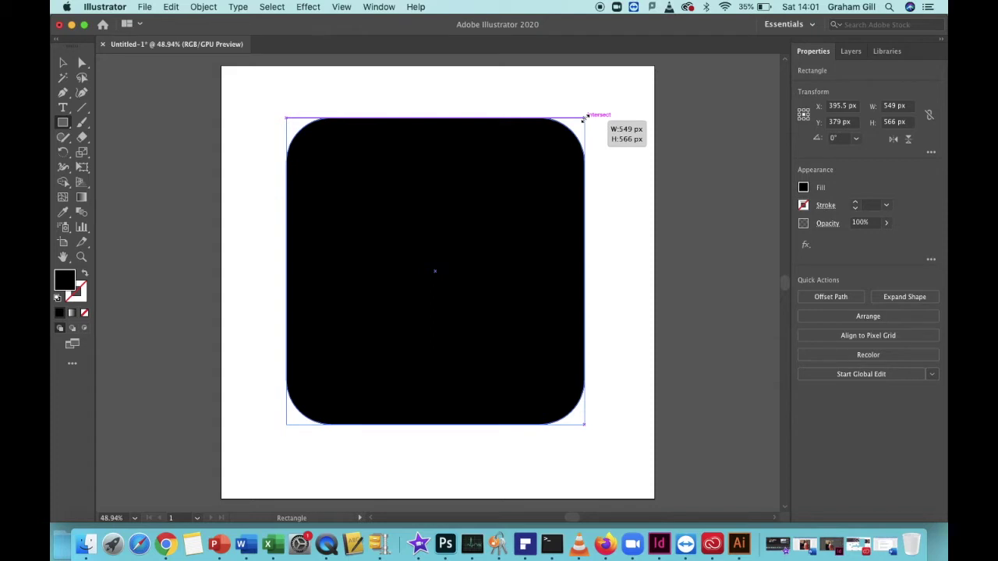
left_click_drag(584, 119, 532, 169)
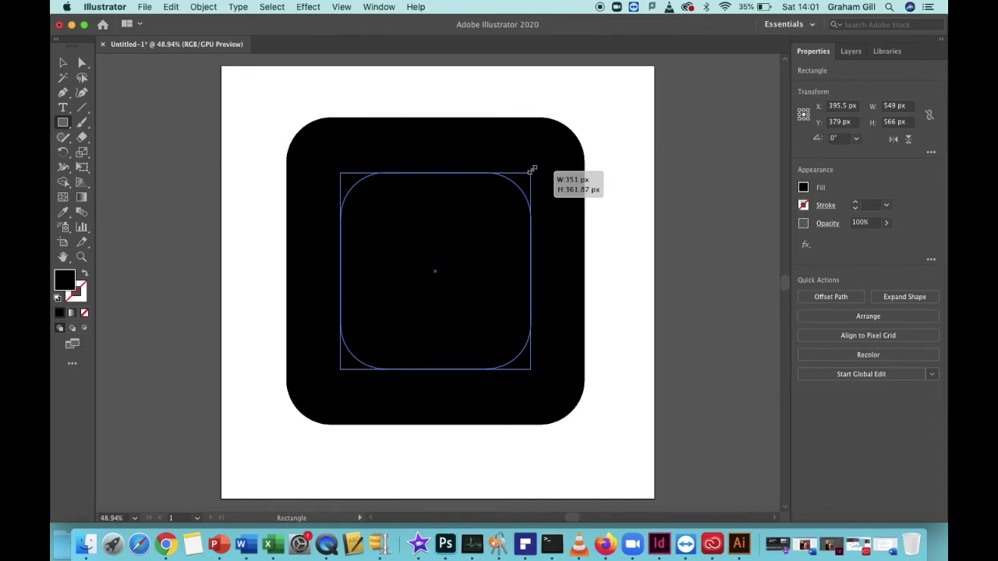
left_click_drag(531, 170, 531, 170)
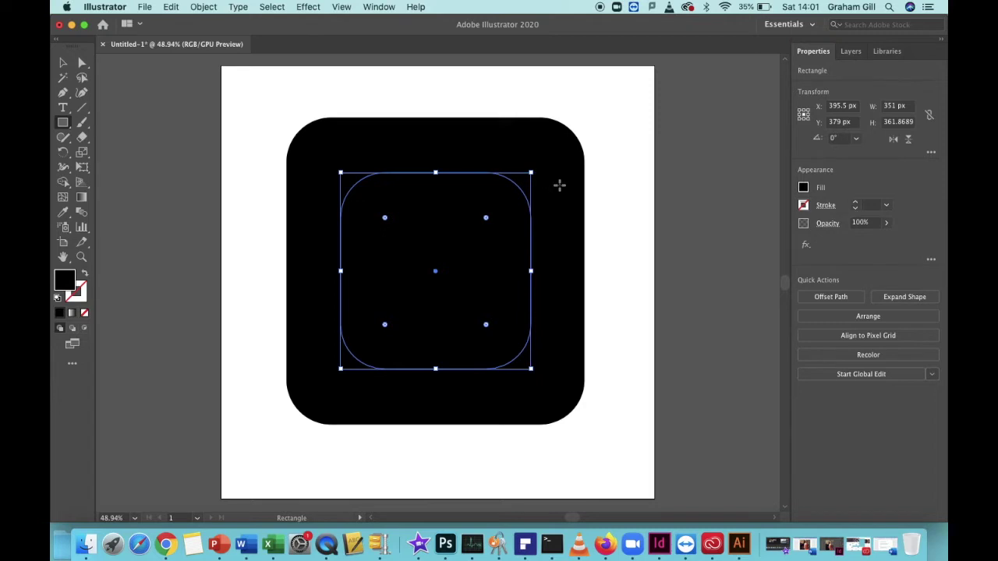
- Give the inner rounded square a blue fill and a white stroke
left_click(803, 187)
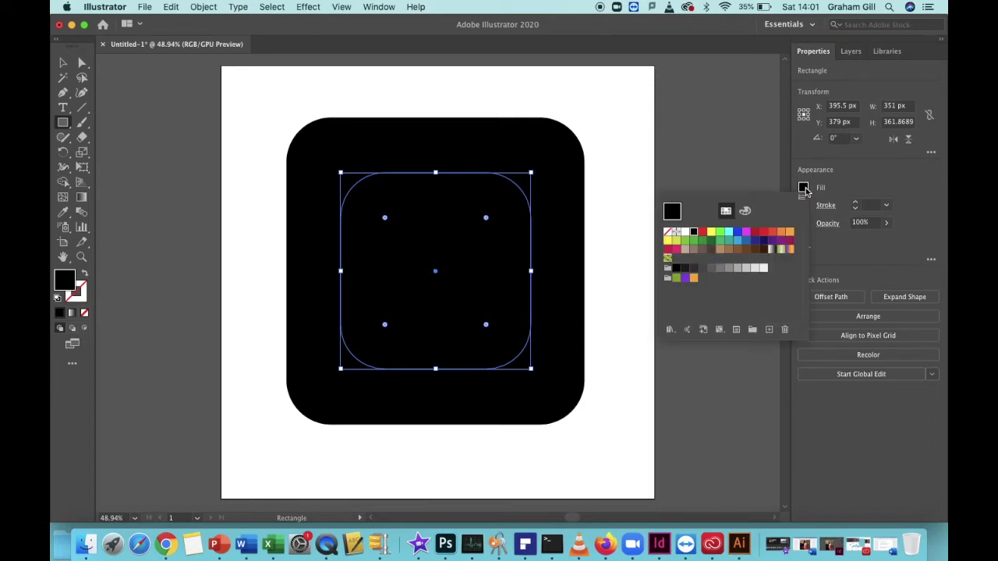
left_click(738, 236)
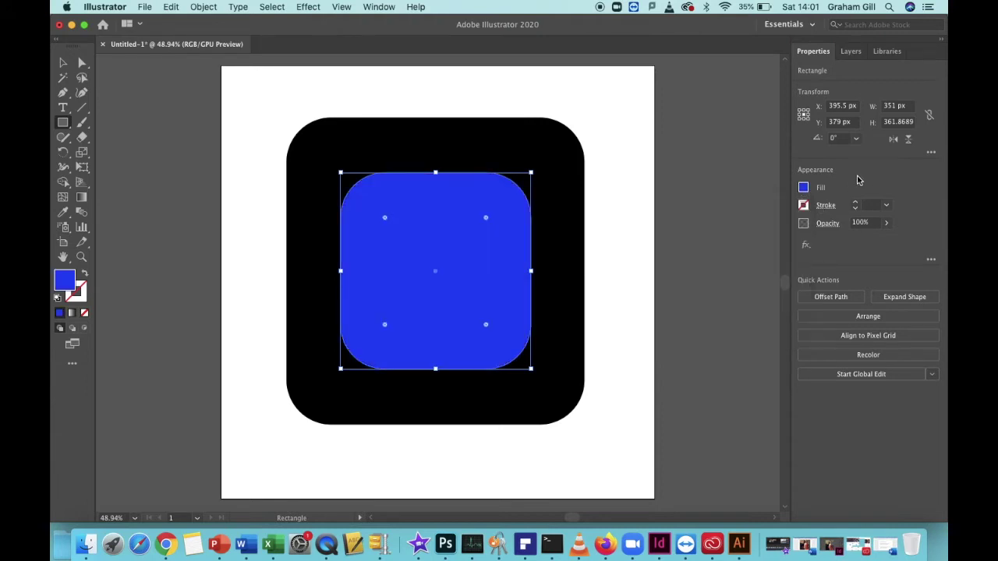
left_click(803, 206)
left_click(685, 250)
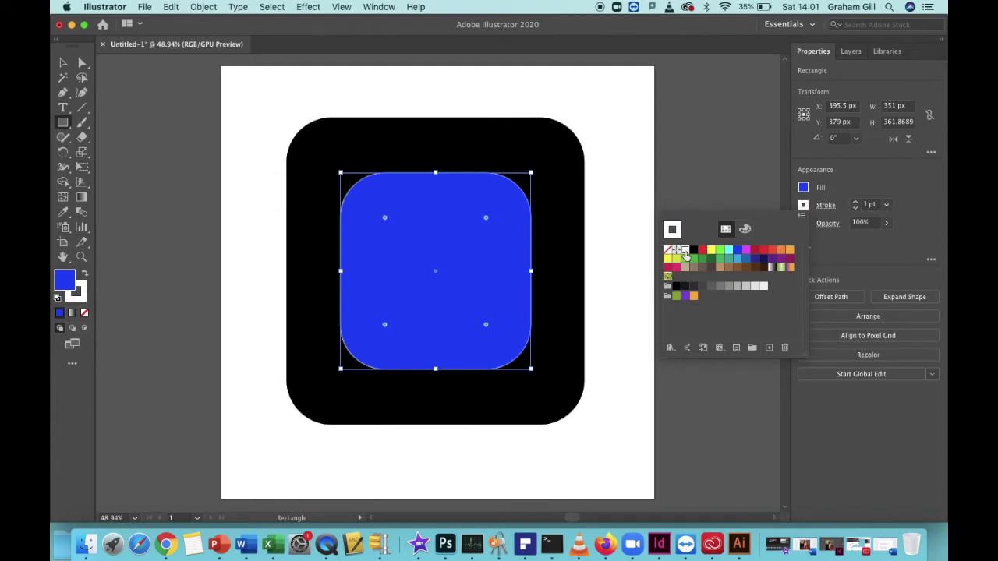
- Increase the inner rounded square's stroke weight to 18 pt
left_click(856, 205)
left_click(856, 204)
left_click(856, 205)
left_click(856, 204)
left_click(856, 205)
left_click(856, 204)
left_click(856, 204)
left_click(856, 205)
left_click(856, 204)
left_click(856, 205)
left_click(856, 204)
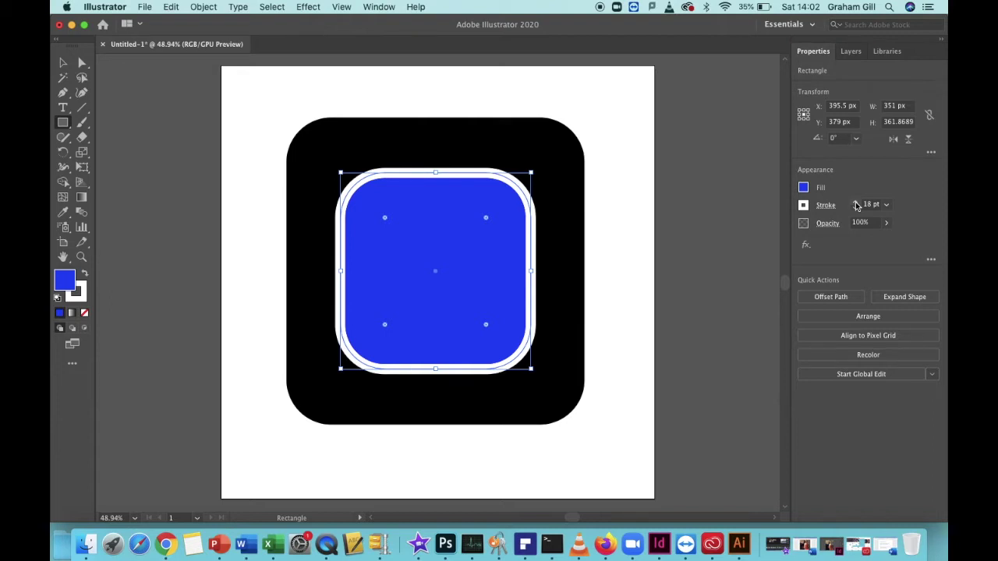
- Change the inner rounded square's fill to black
left_click(804, 189)
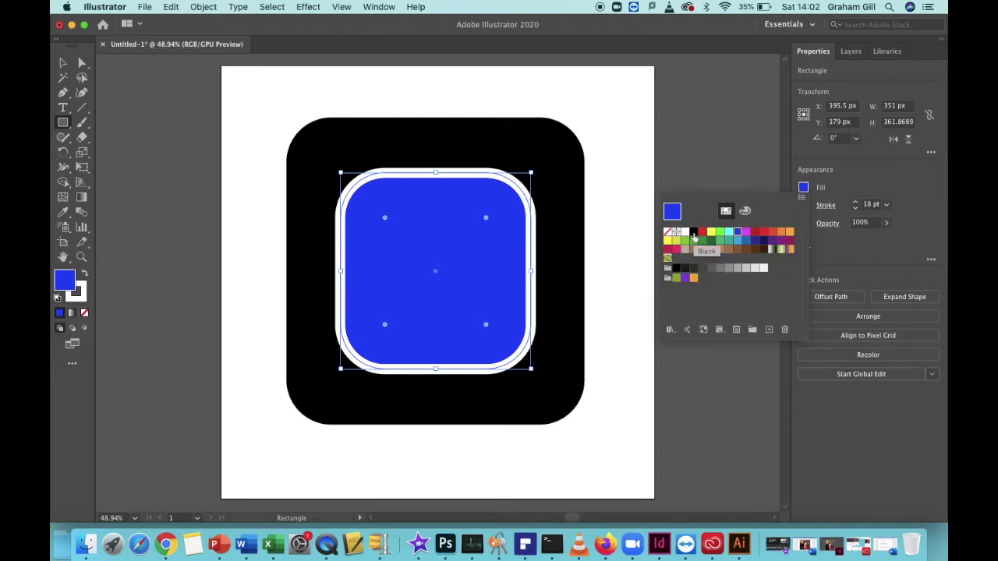
left_click(693, 234)
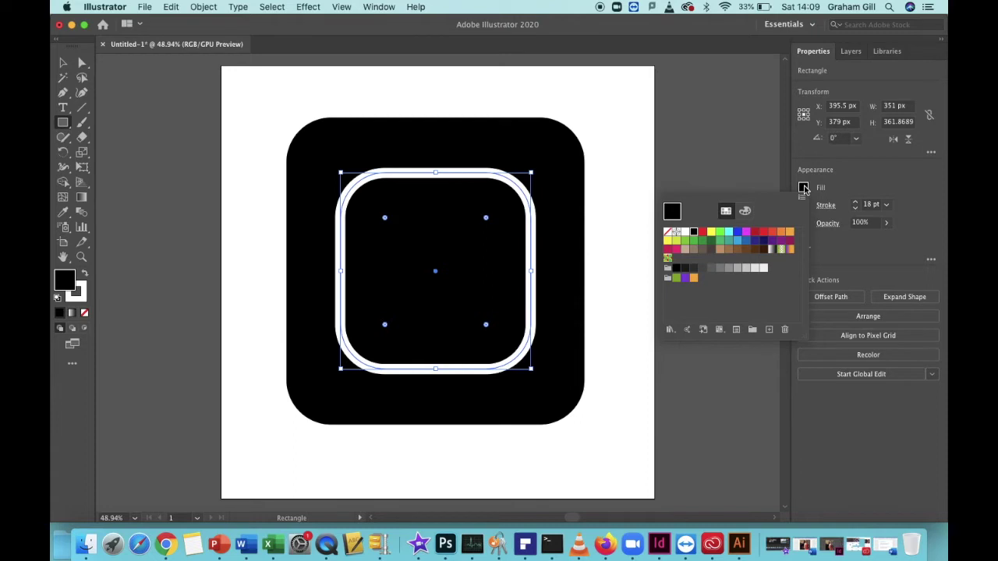
key("Escape")
- Draw a circle about 174 px in diameter at the centre of the inner rounded square with the Ellipse tool
left_click(62, 123)
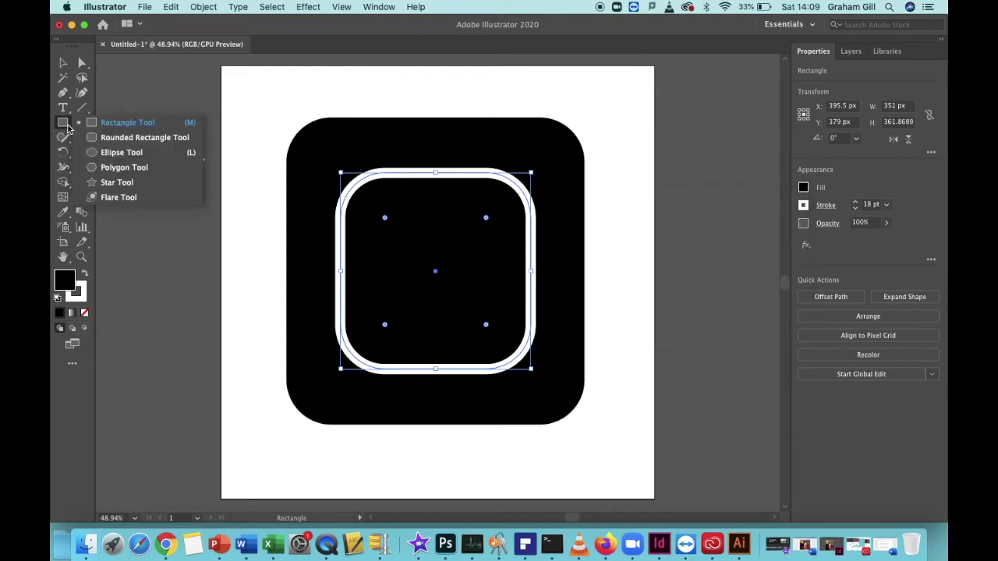
left_click(124, 153)
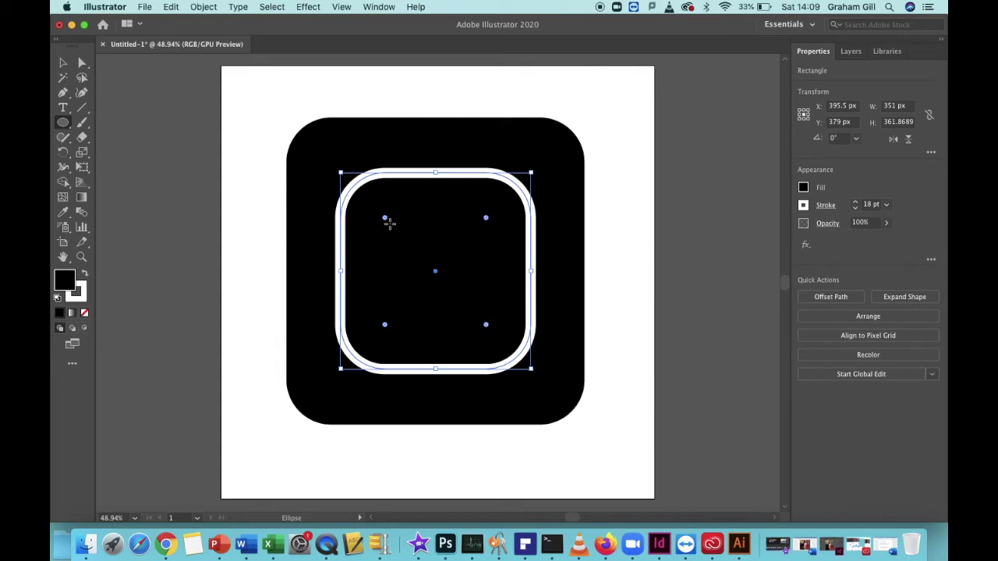
left_click_drag(388, 223, 473, 318)
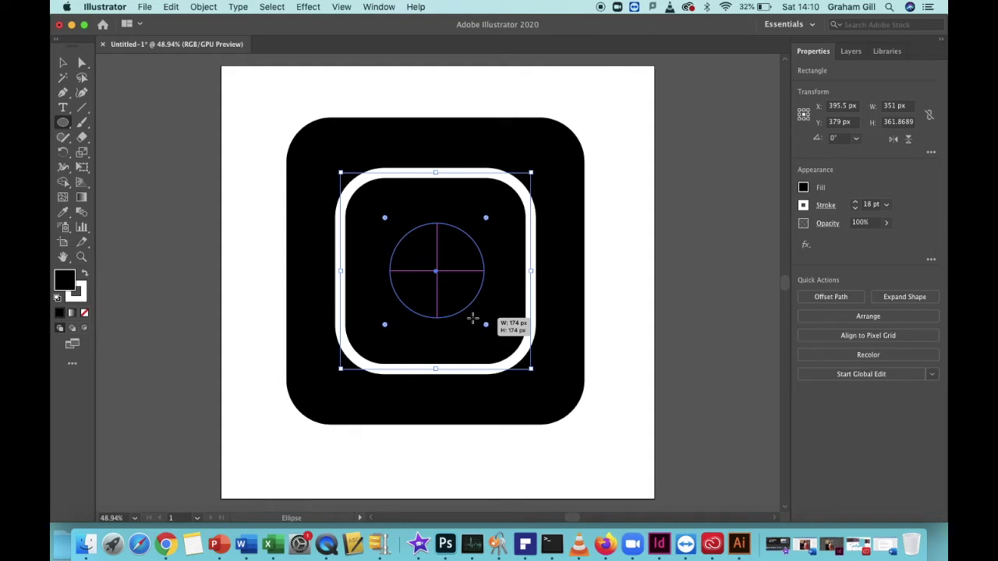
left_click_drag(472, 317, 472, 318)
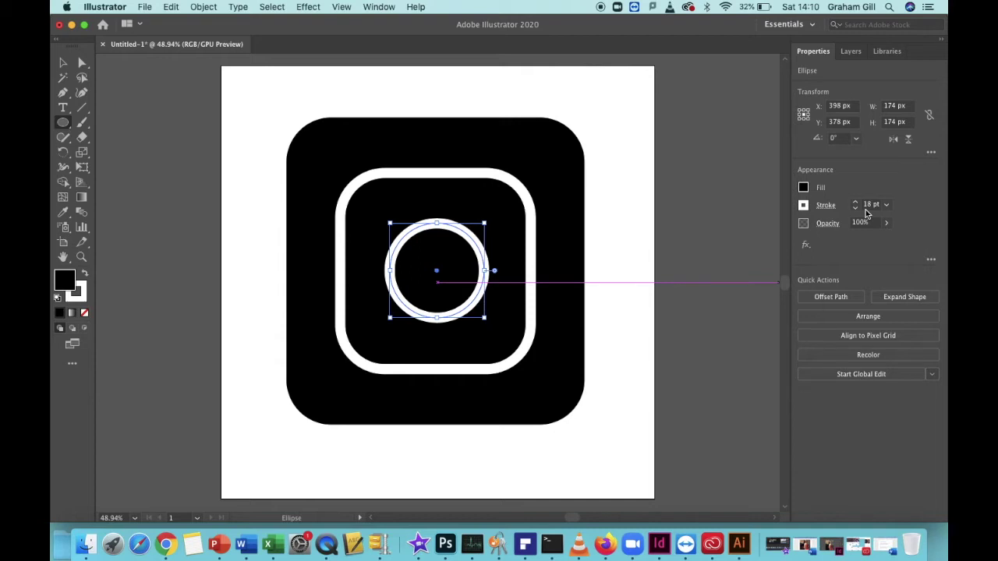
- Align the two rounded squares and the central circle to each other by their horizontal and vertical centres
left_click(64, 66)
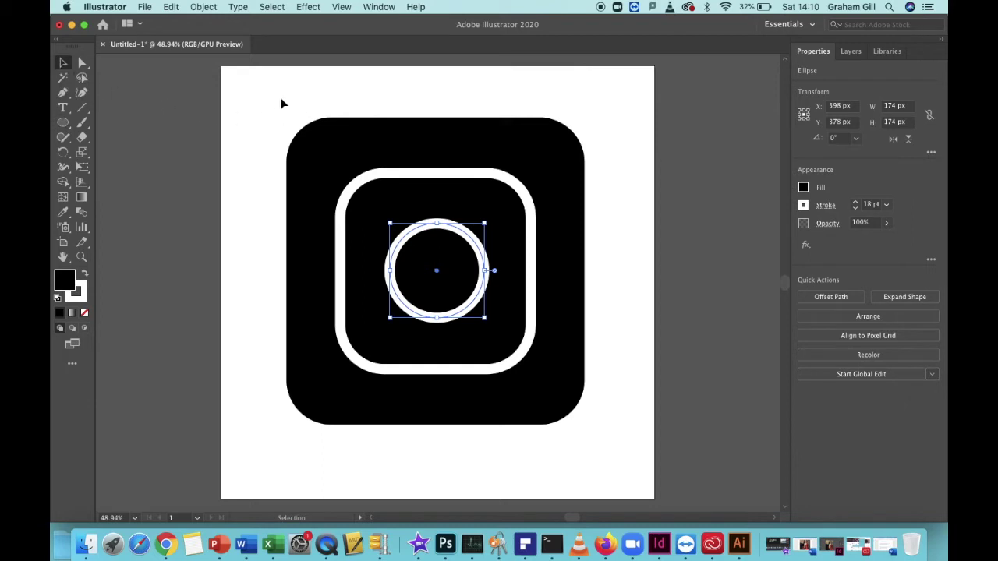
left_click_drag(261, 83, 626, 460)
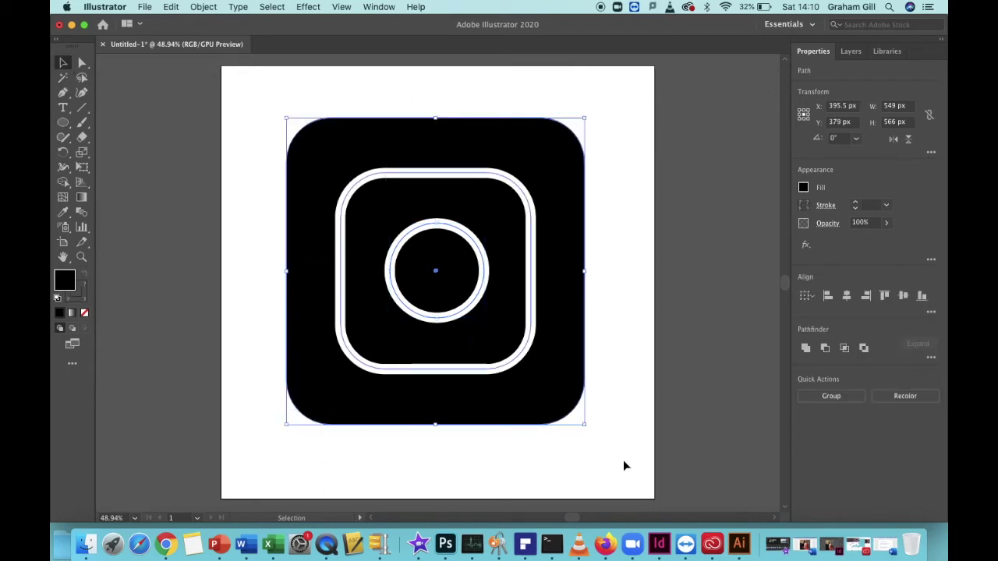
left_click(847, 297)
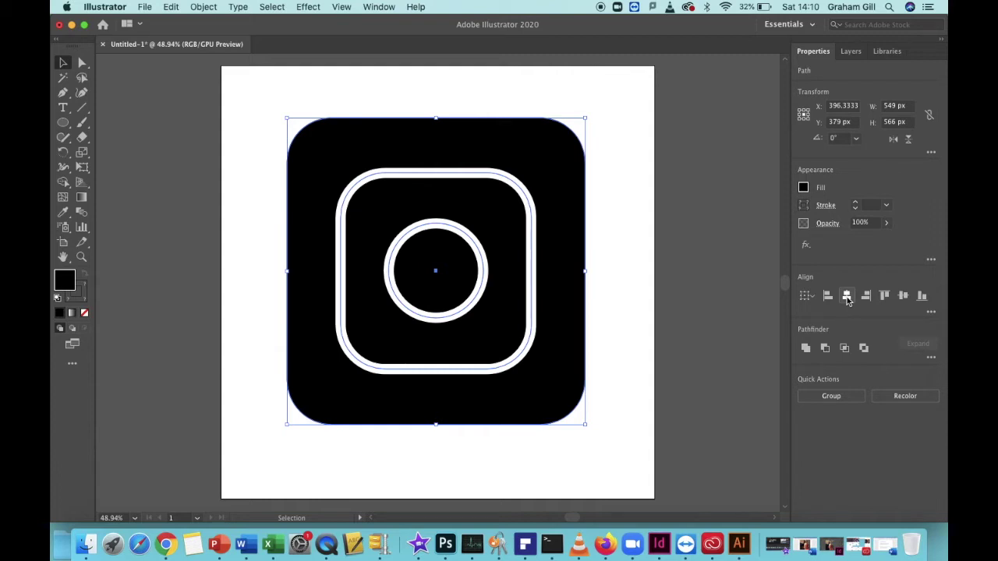
left_click(903, 298)
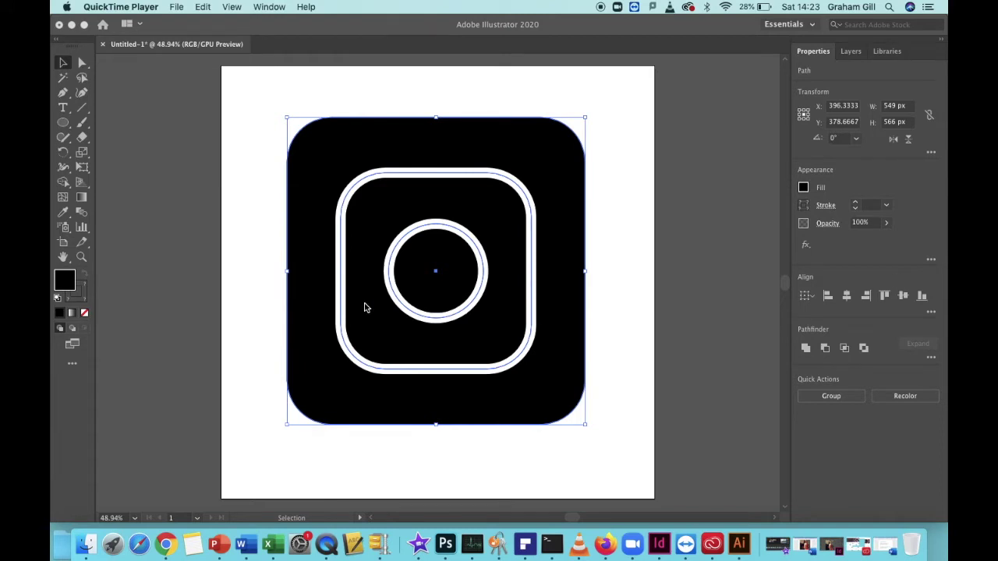
left_click(63, 66)
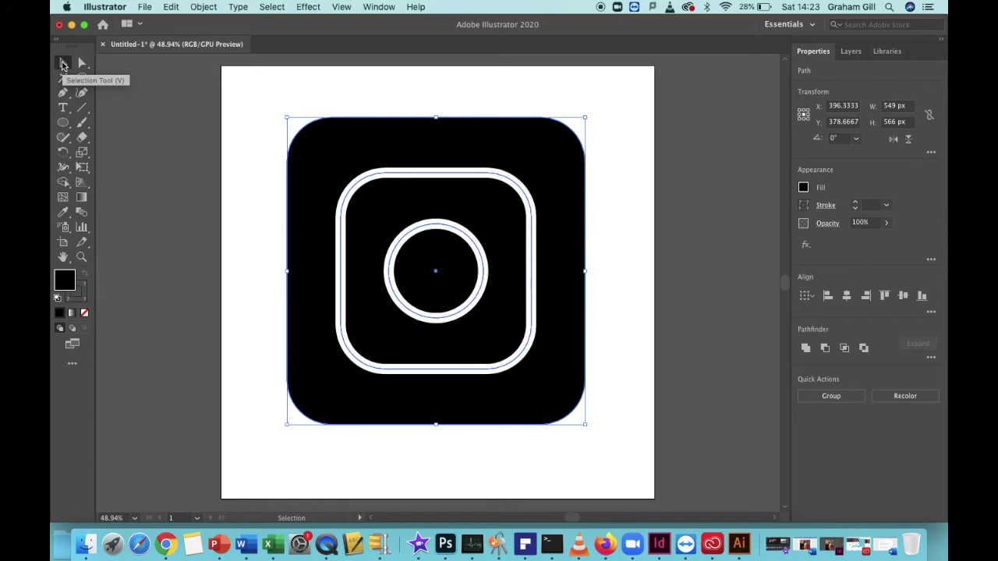
left_click(64, 65)
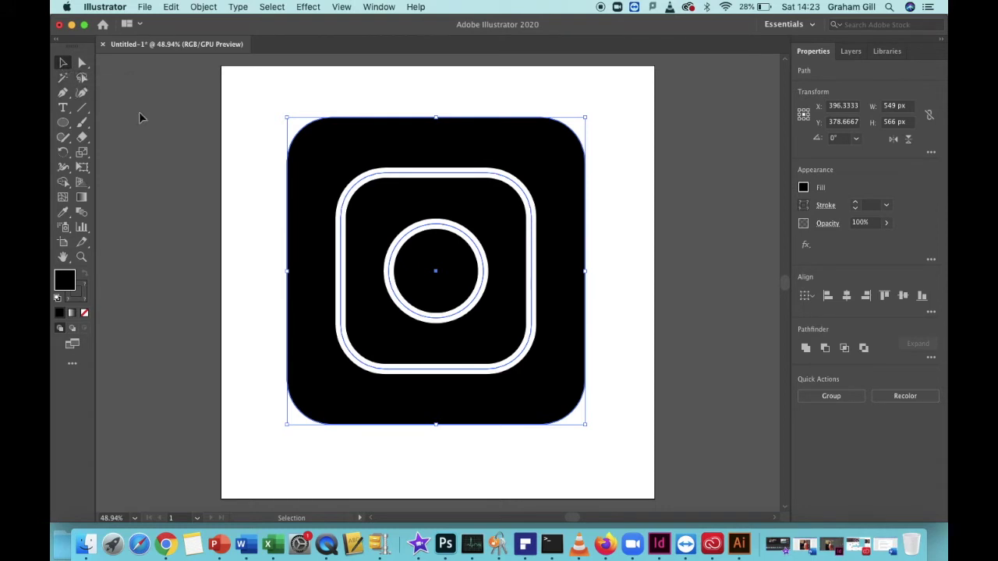
left_click(170, 146)
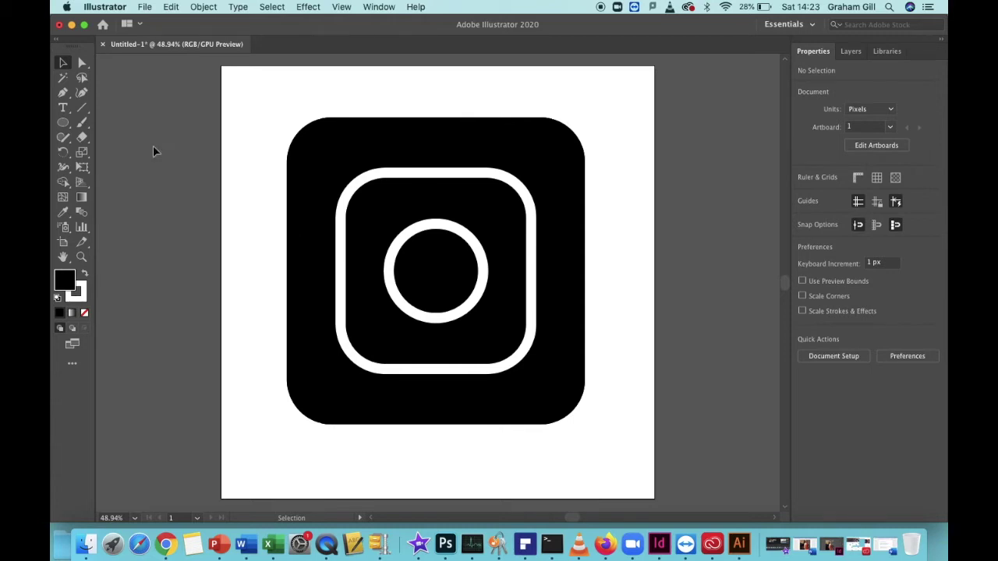
- Draw a small circle about 51 px in diameter inside the upper-right corner of the inner rounded square with the Ellipse tool
left_click(64, 123)
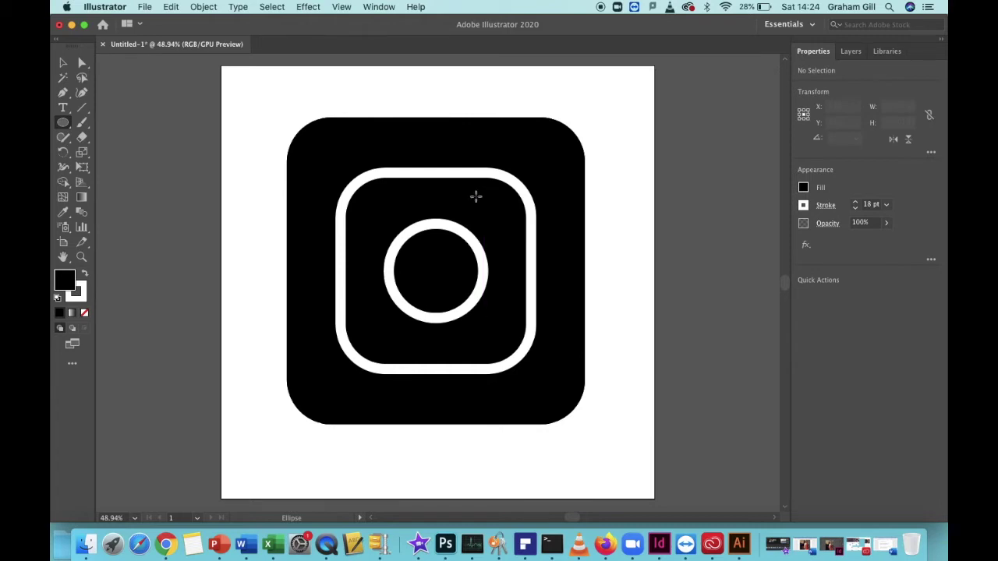
left_click_drag(475, 196, 476, 198)
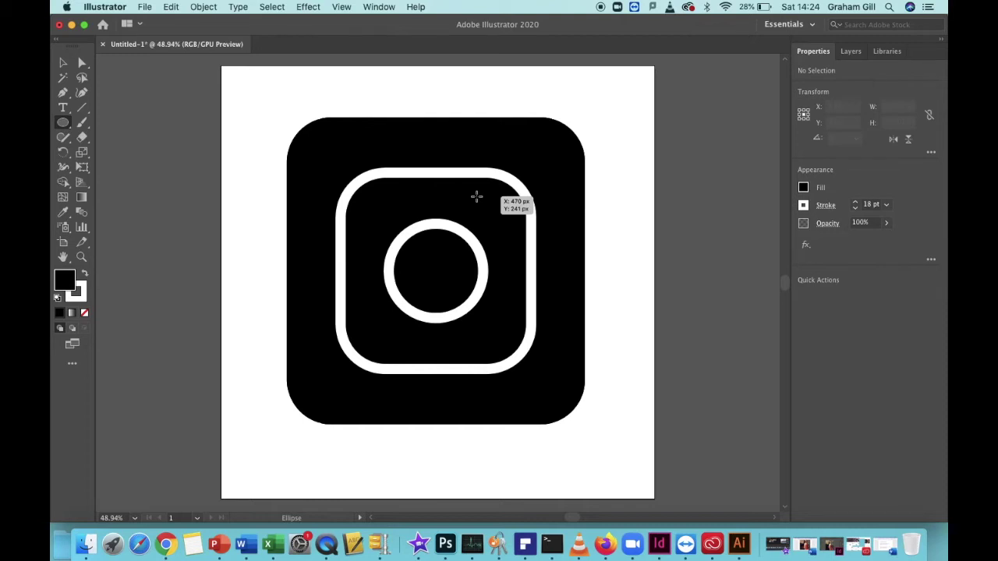
left_click_drag(475, 197, 504, 224)
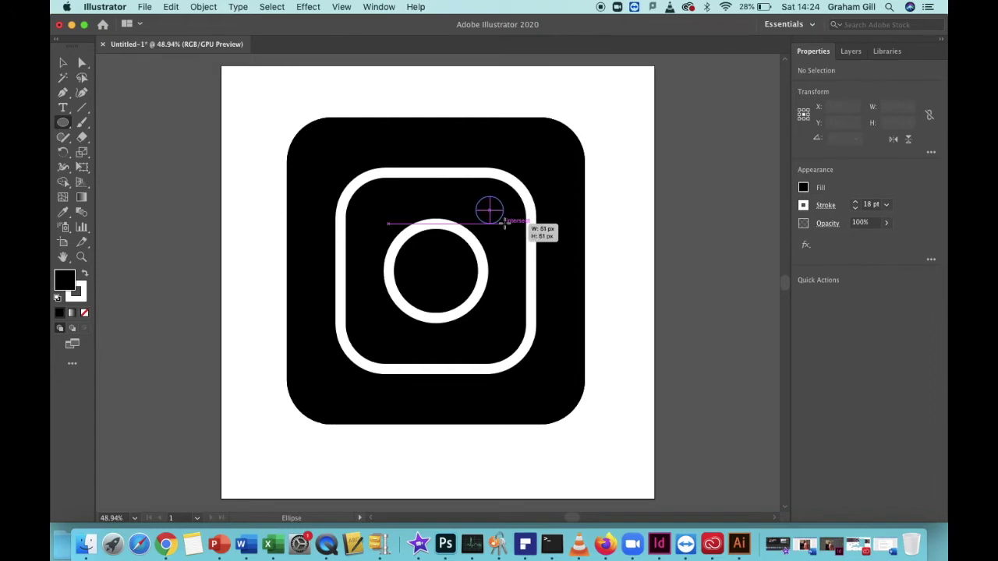
left_click_drag(503, 224, 504, 224)
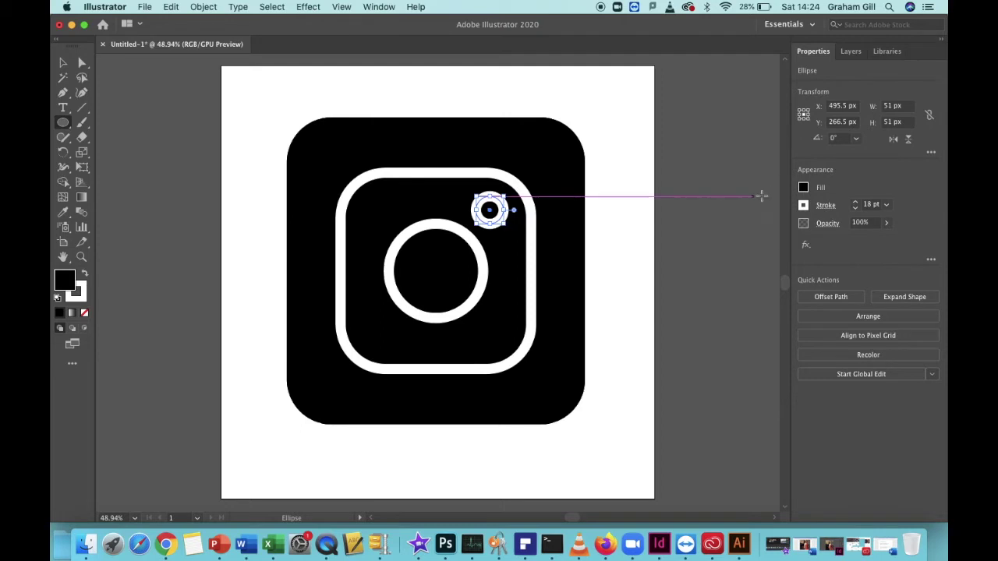
- Give the small circle a white fill and replace its existing stroke with a fresh white one
left_click(803, 188)
left_click(684, 233)
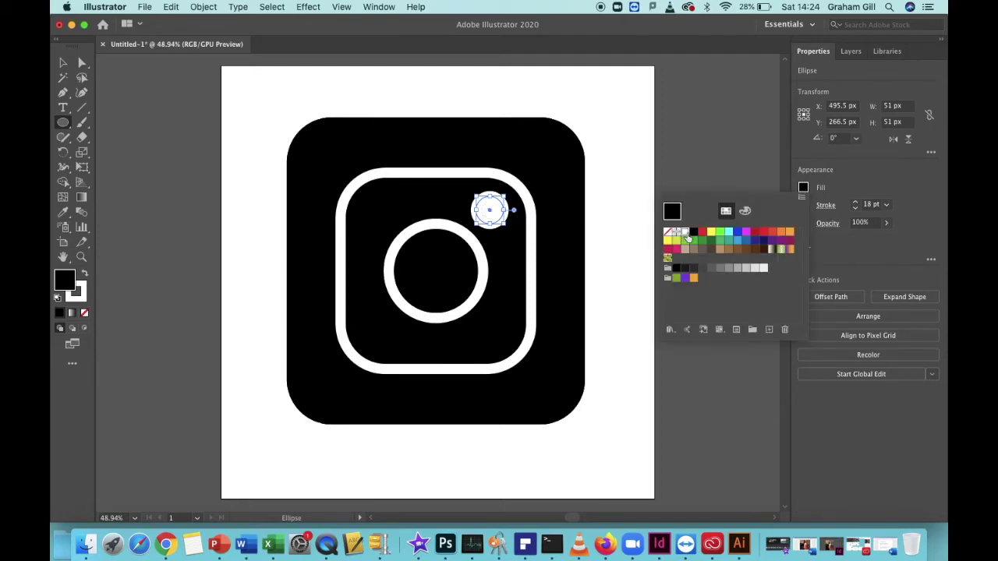
left_click(864, 174)
left_click(803, 205)
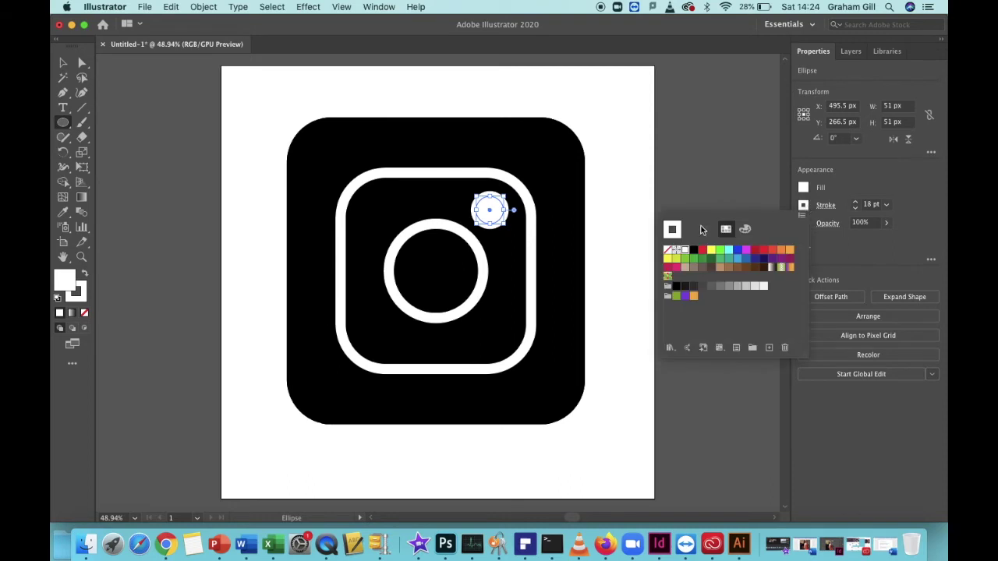
left_click(667, 251)
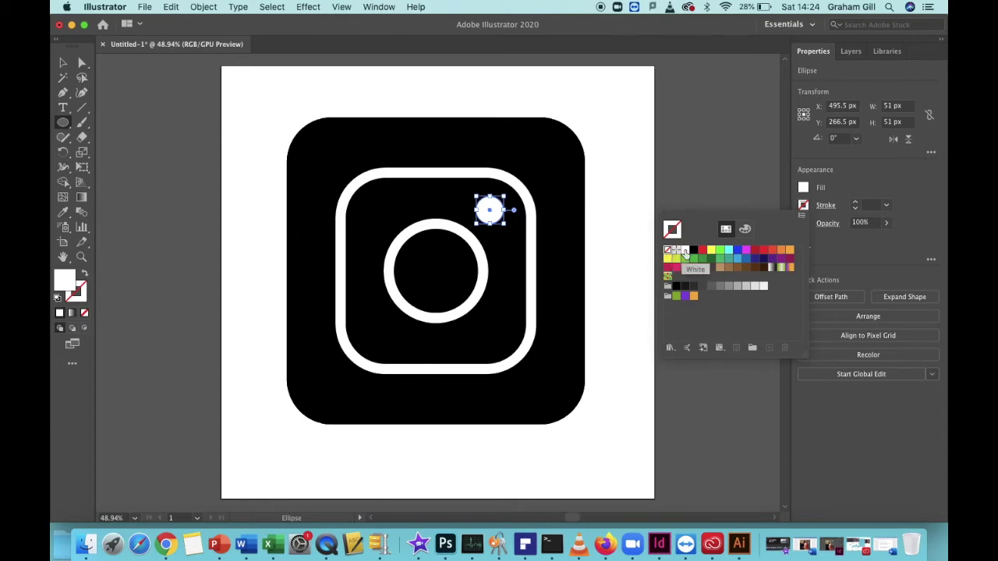
left_click(685, 255)
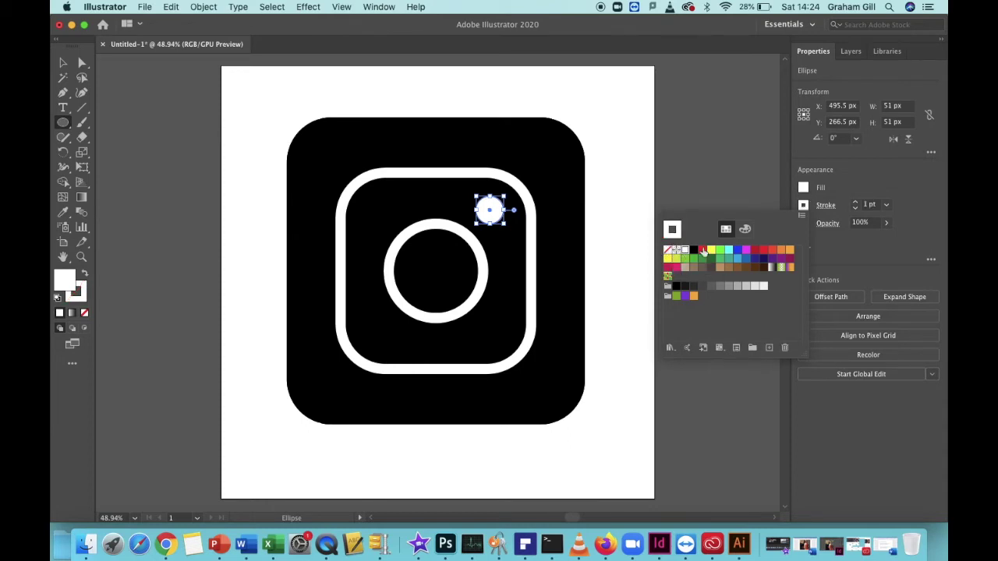
- Increase the small circle's stroke weight to 10 pt and deselect it
left_click(854, 202)
left_click(854, 202)
left_click(854, 202)
left_click(856, 203)
left_click(855, 203)
left_click(856, 203)
left_click(855, 202)
left_click(856, 203)
left_click(856, 203)
left_click(855, 203)
left_click(855, 209)
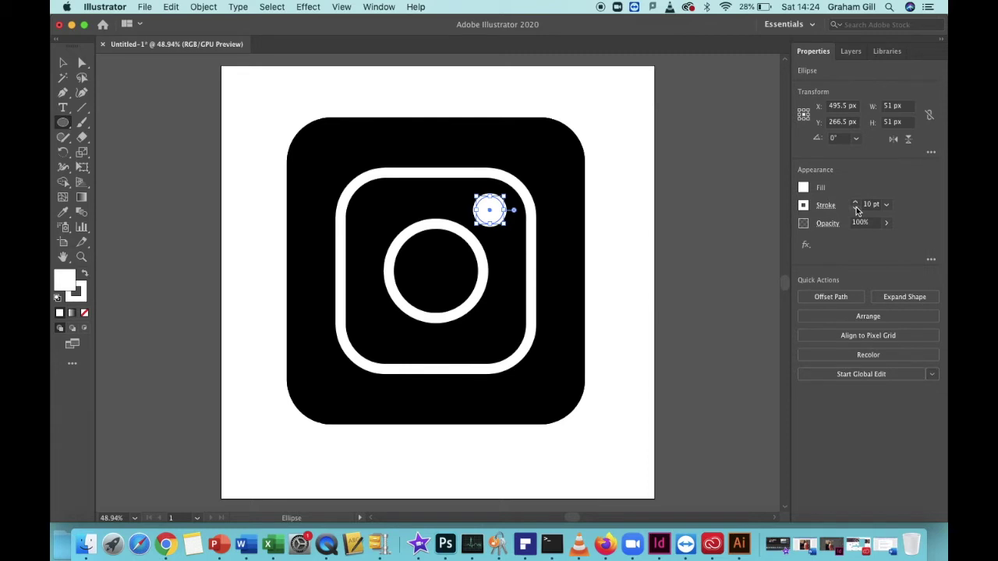
left_click(62, 64)
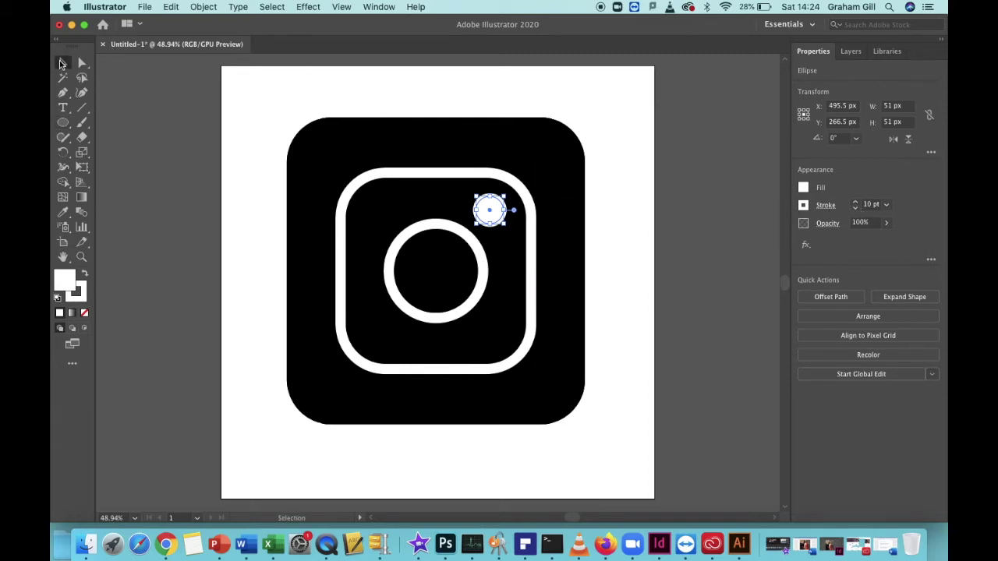
left_click(142, 158)
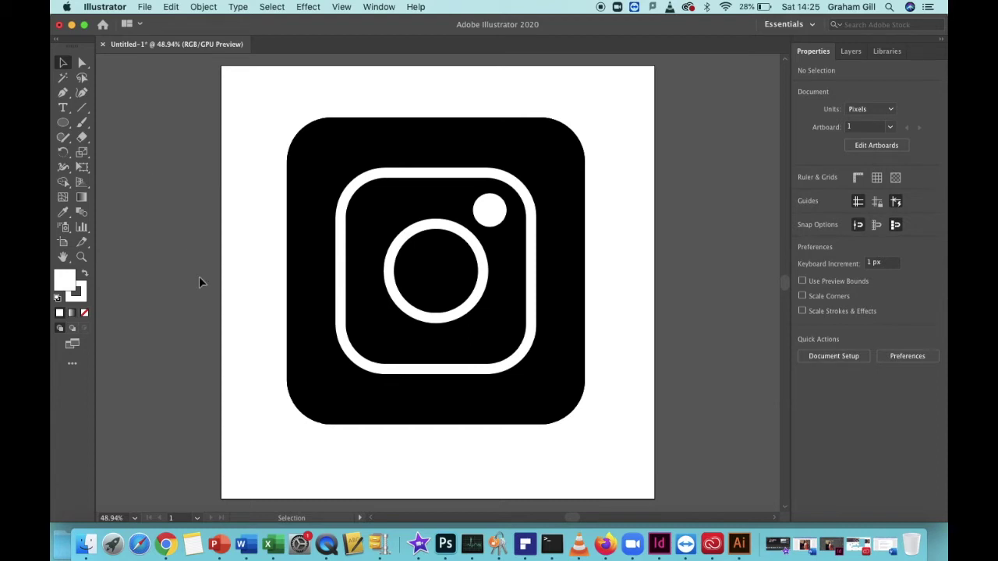
right_click(331, 544)
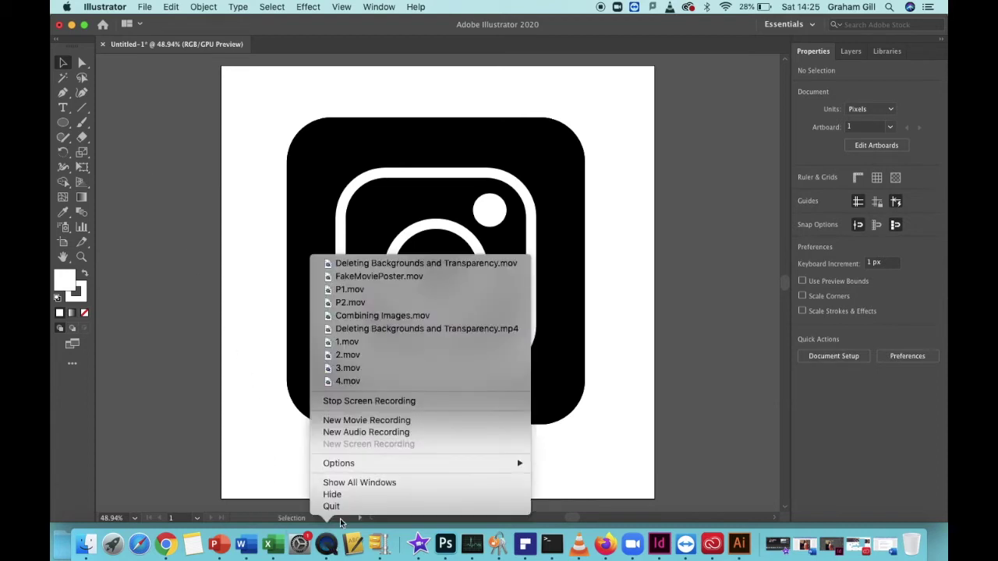
left_click(371, 401)
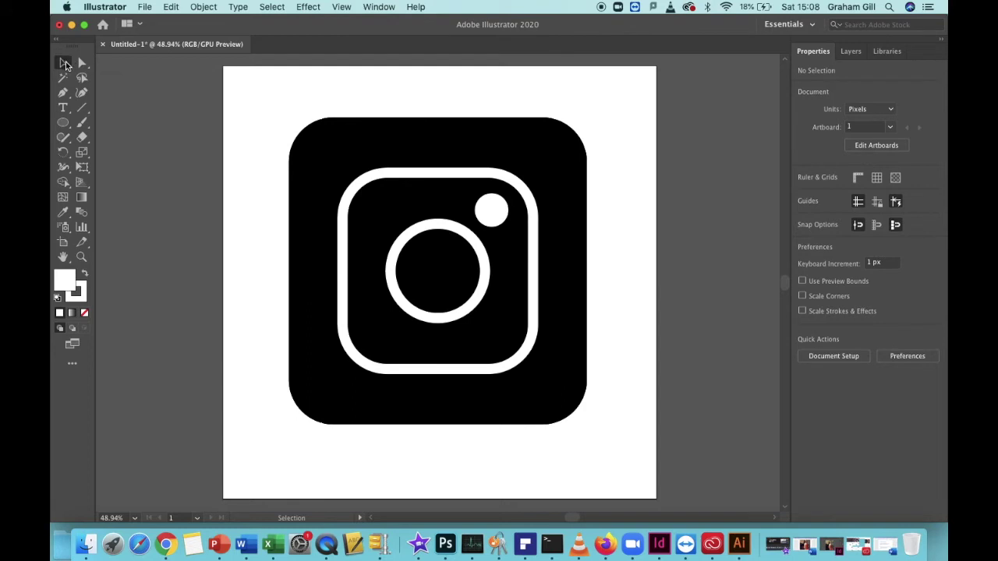
- Duplicate the whole icon by copy and paste, and place the copy to the right of the original, mostly off the artboard
left_click_drag(255, 88, 612, 469)
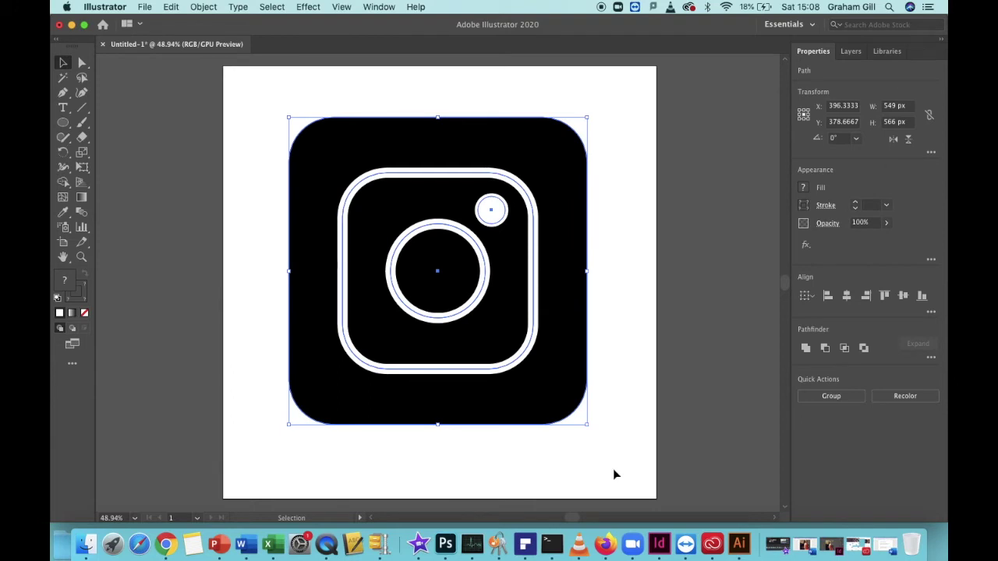
left_click(170, 8)
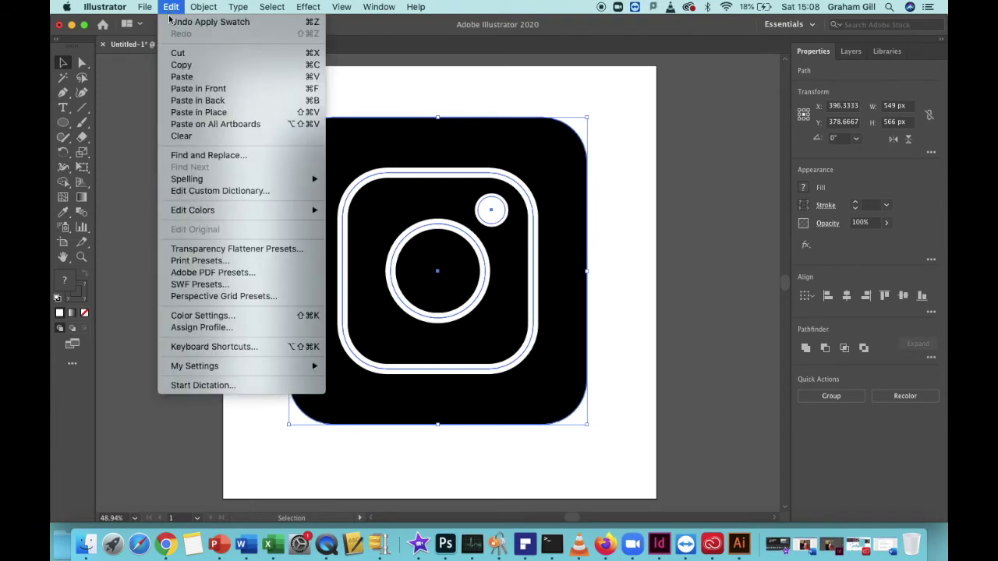
left_click(179, 64)
left_click(172, 7)
left_click(184, 77)
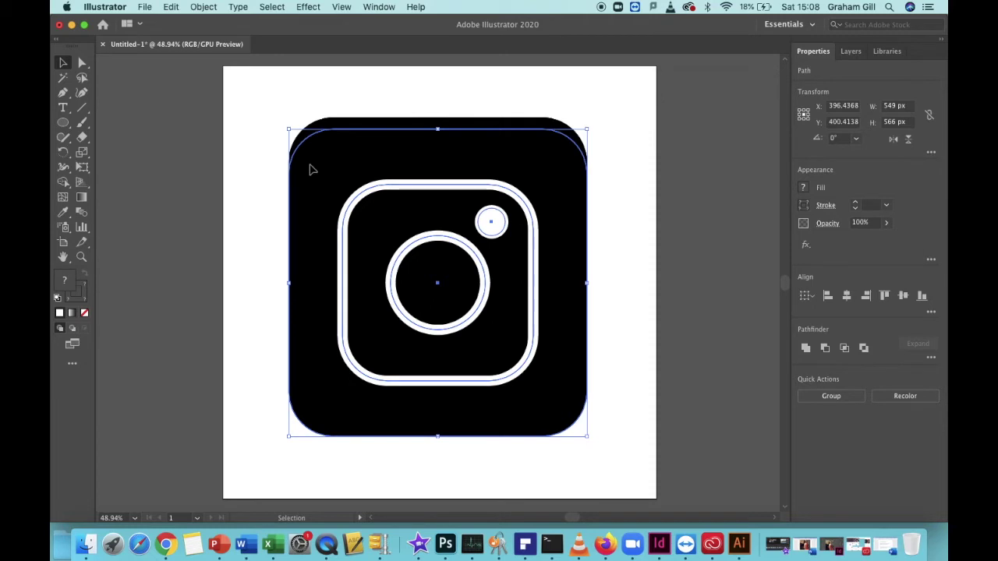
left_click_drag(310, 169, 659, 163)
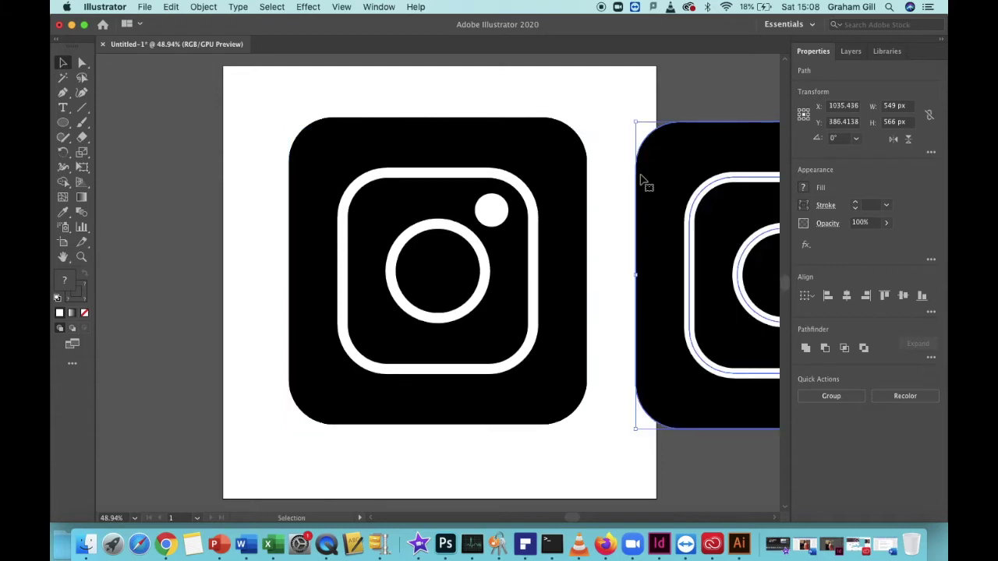
left_click_drag(571, 517, 579, 519)
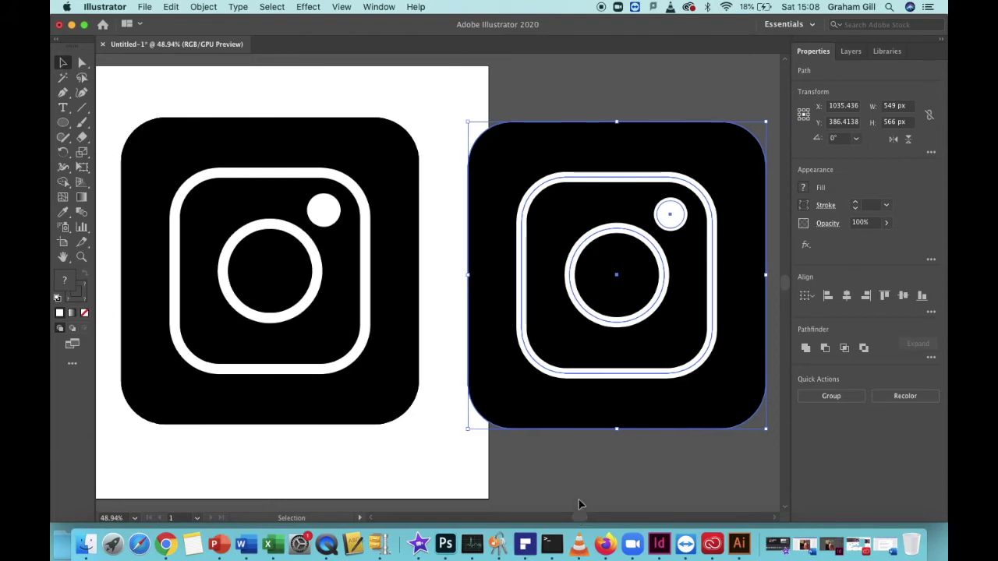
left_click(600, 465)
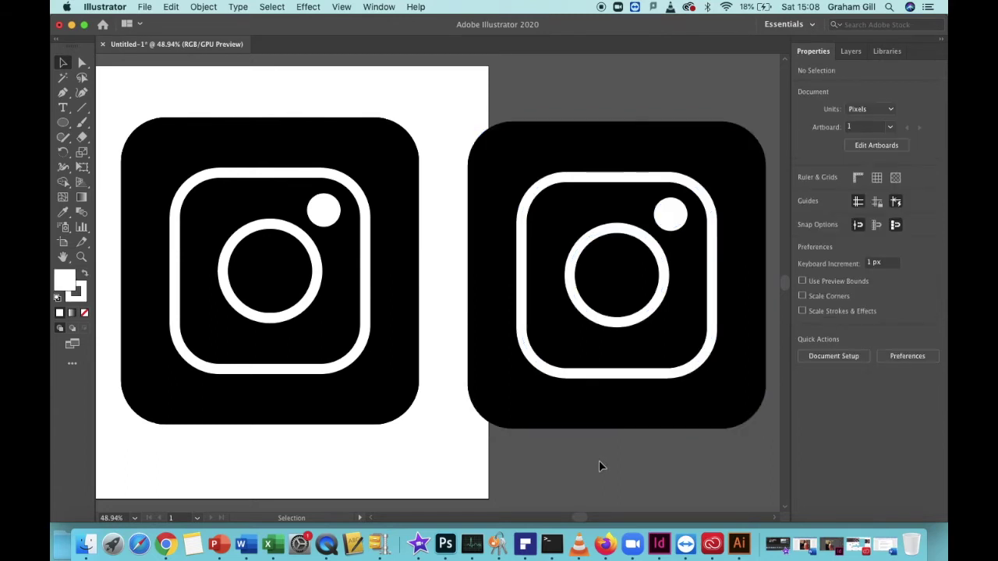
- Delete the large outer black rounded square from the duplicated icon
left_click(544, 430)
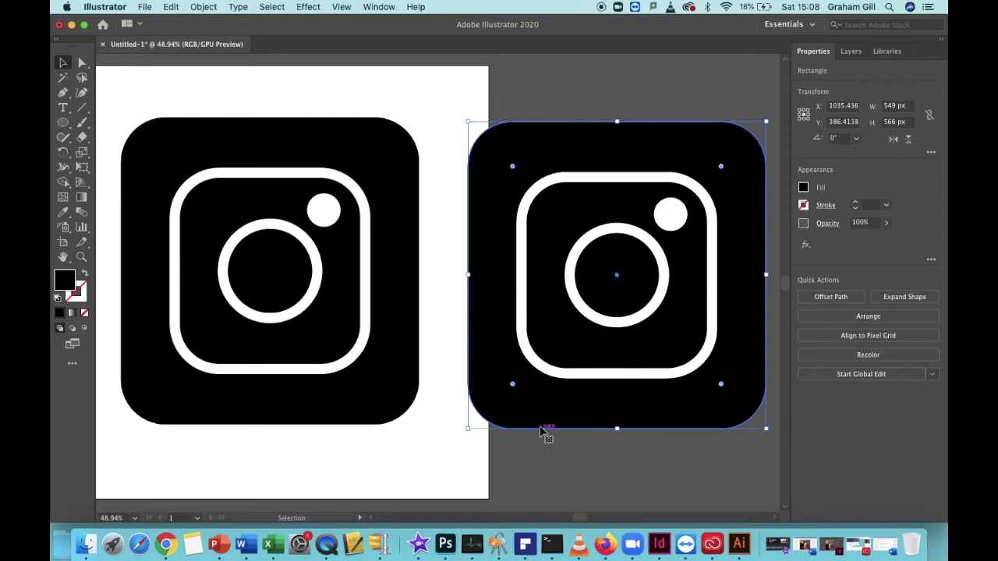
key("super+shift+a")
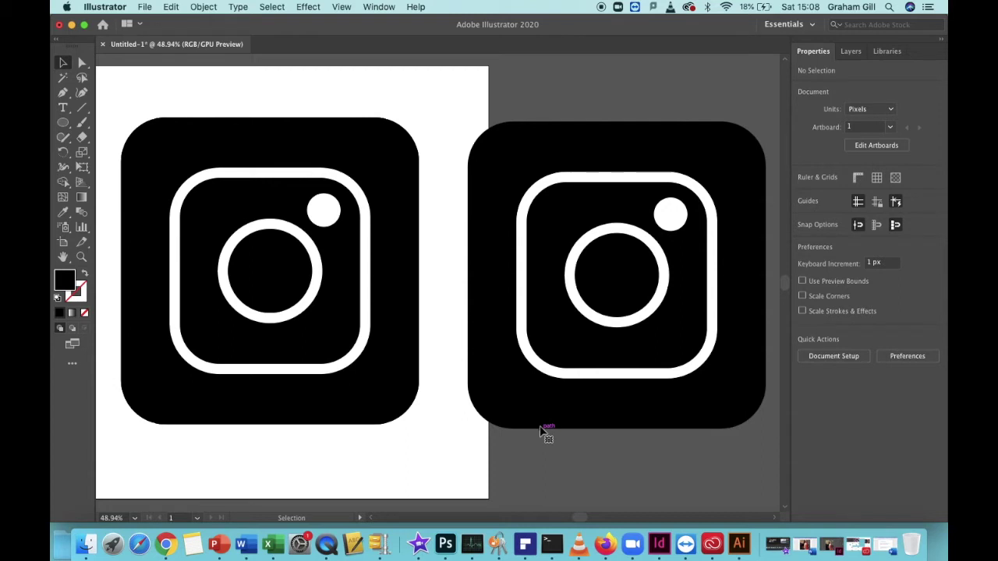
left_click(540, 430)
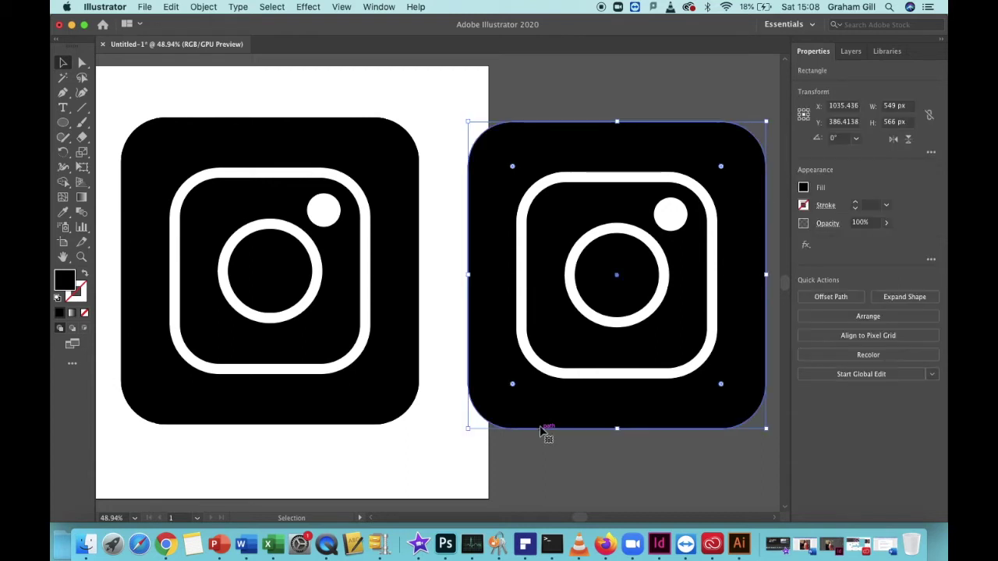
key("Delete")
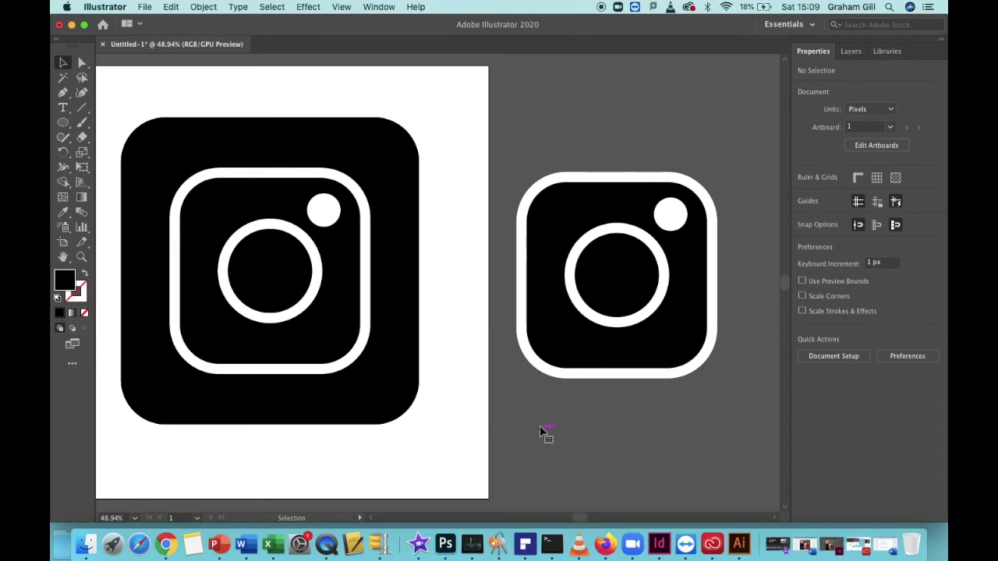
- Remove the fill from all remaining shapes of the duplicated icon, keeping their white strokes
left_click_drag(504, 127, 754, 448)
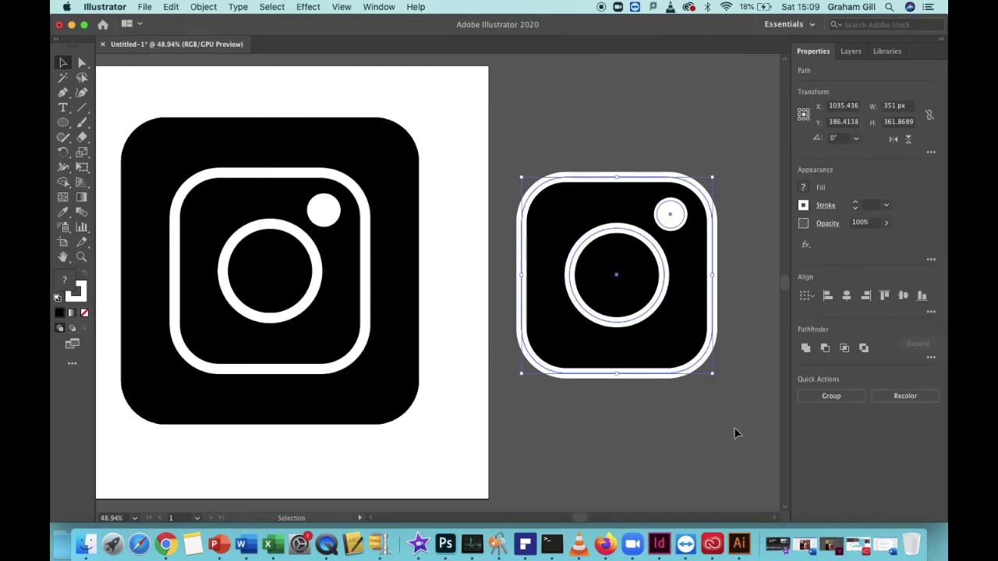
left_click(804, 188)
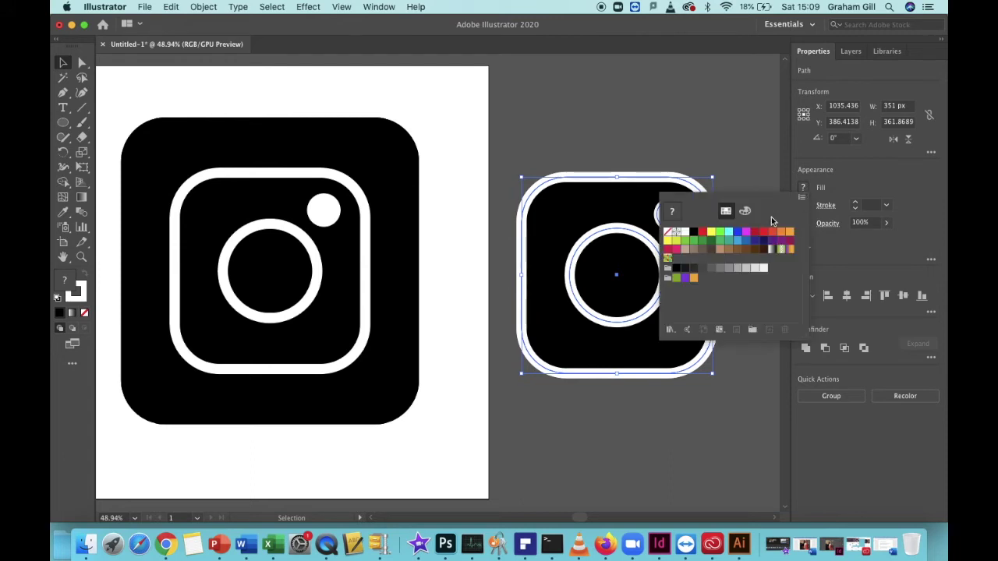
left_click(668, 236)
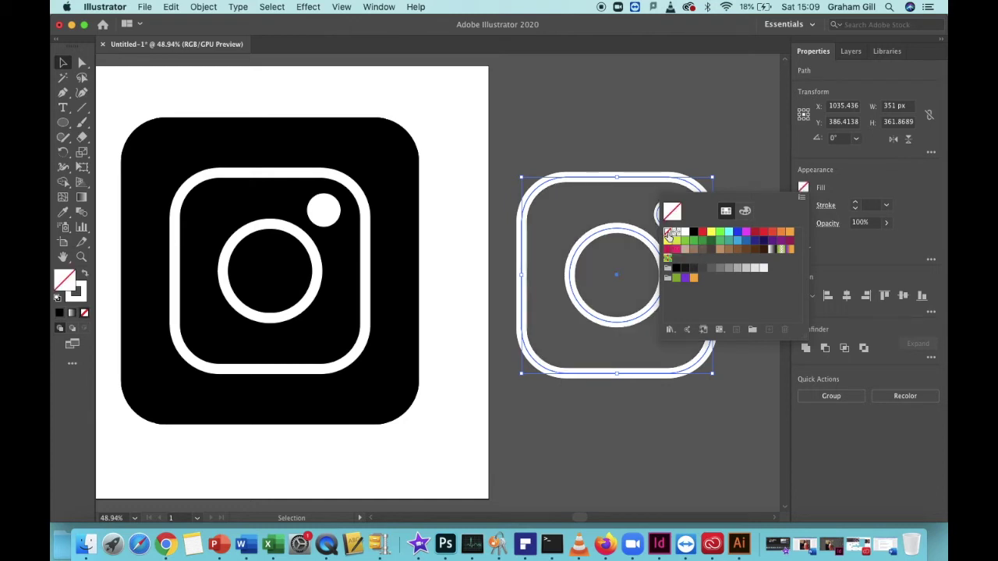
left_click(698, 126)
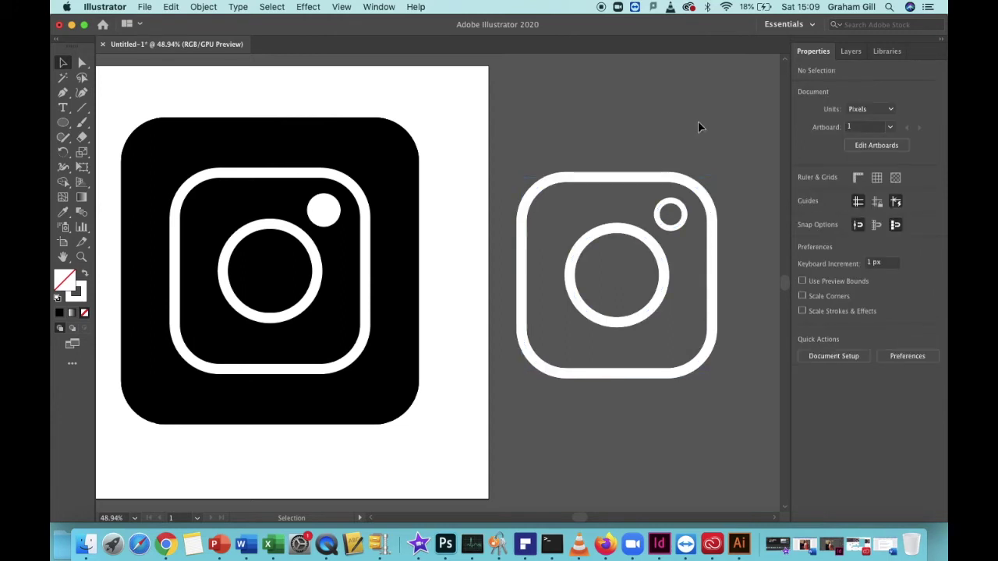
- Fill the small circle of the duplicated icon with white and deselect it
left_click(683, 228)
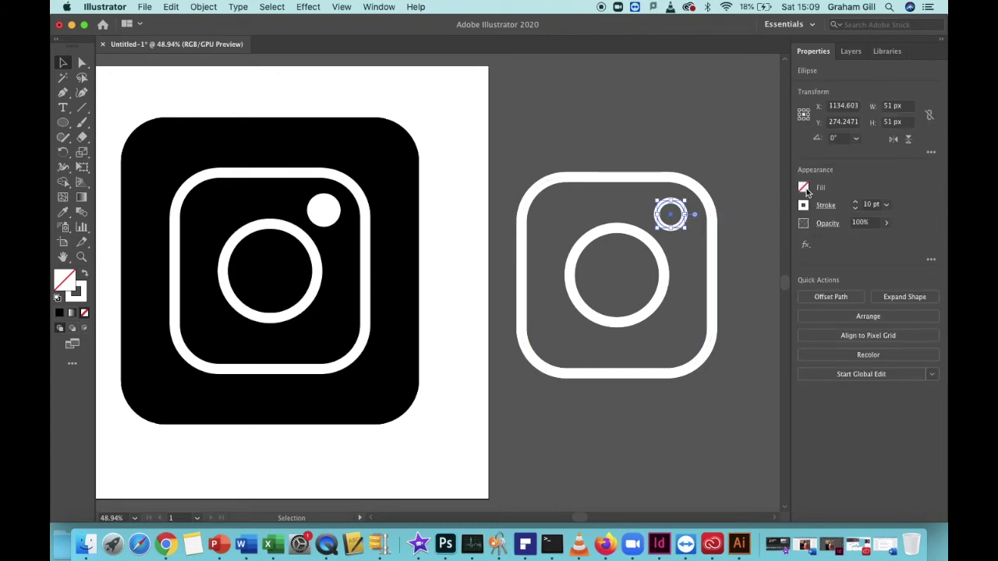
left_click(804, 187)
left_click(685, 232)
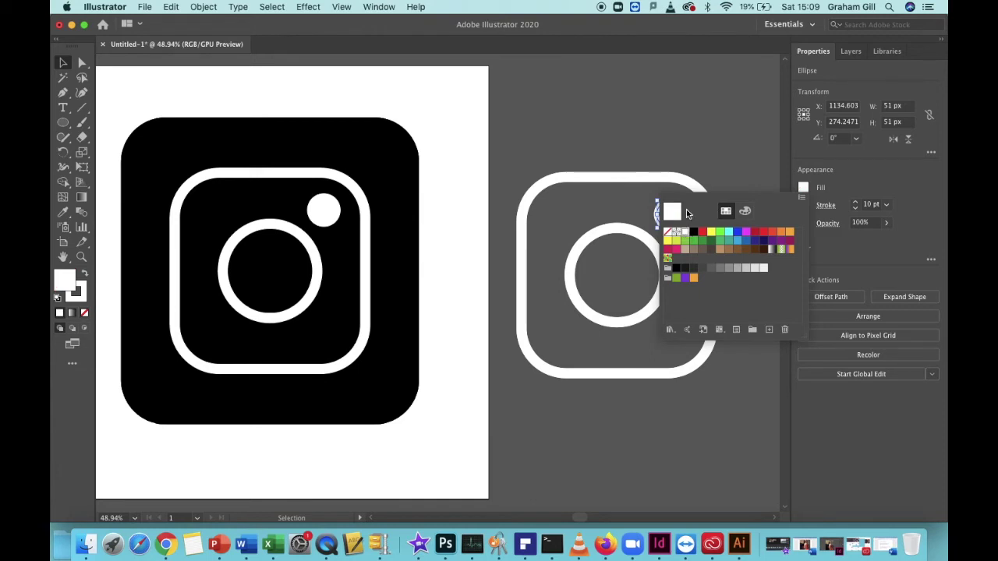
left_click(659, 123)
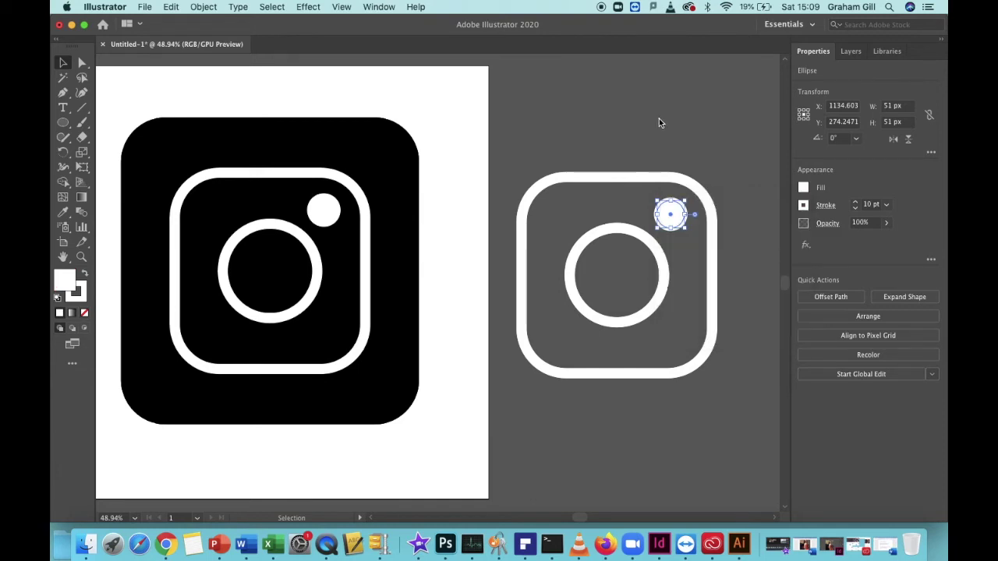
left_click(658, 119)
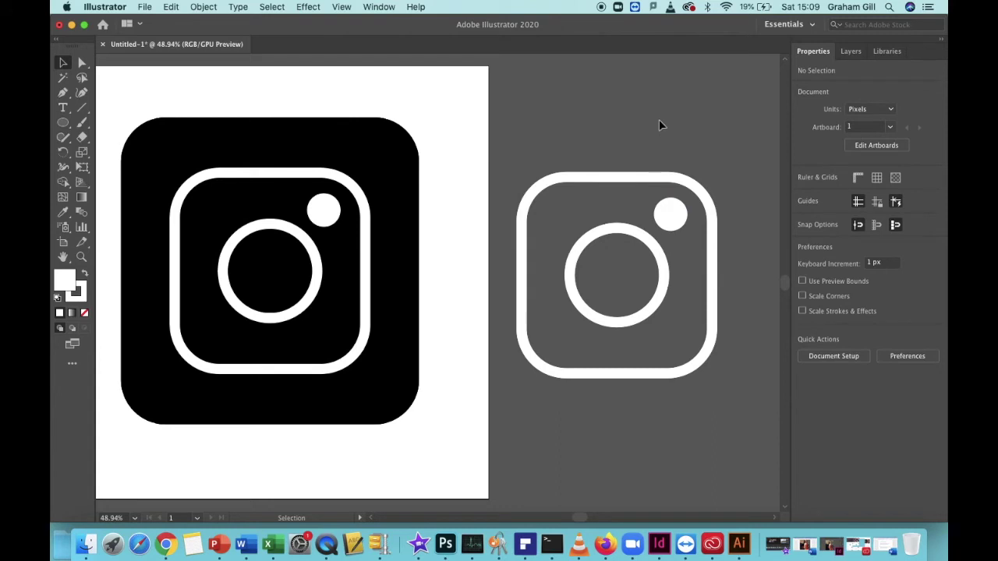
- Bring the original icon into view and display the Color, Swatches and Gradient panels
left_click_drag(579, 518, 572, 521)
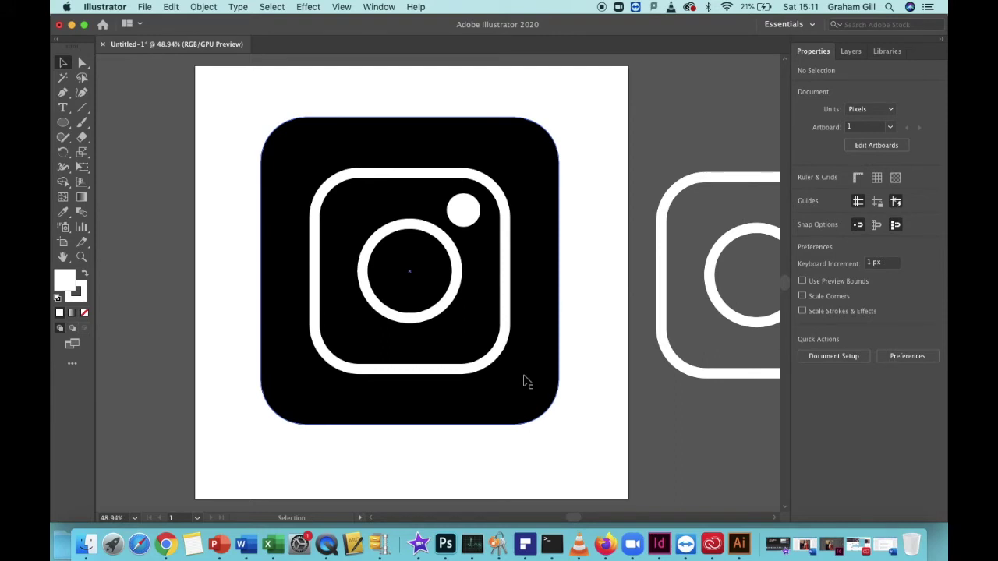
left_click(379, 8)
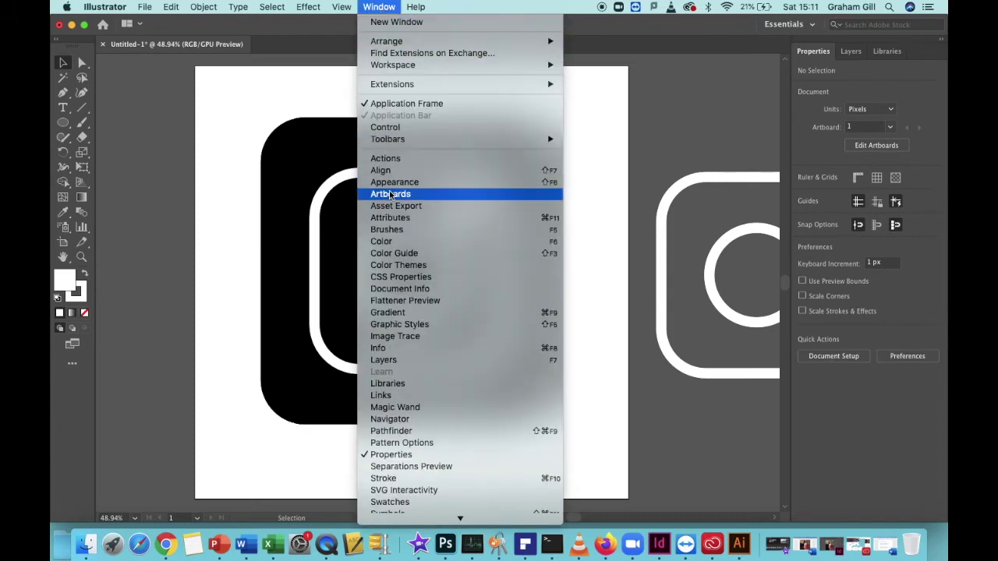
left_click(392, 244)
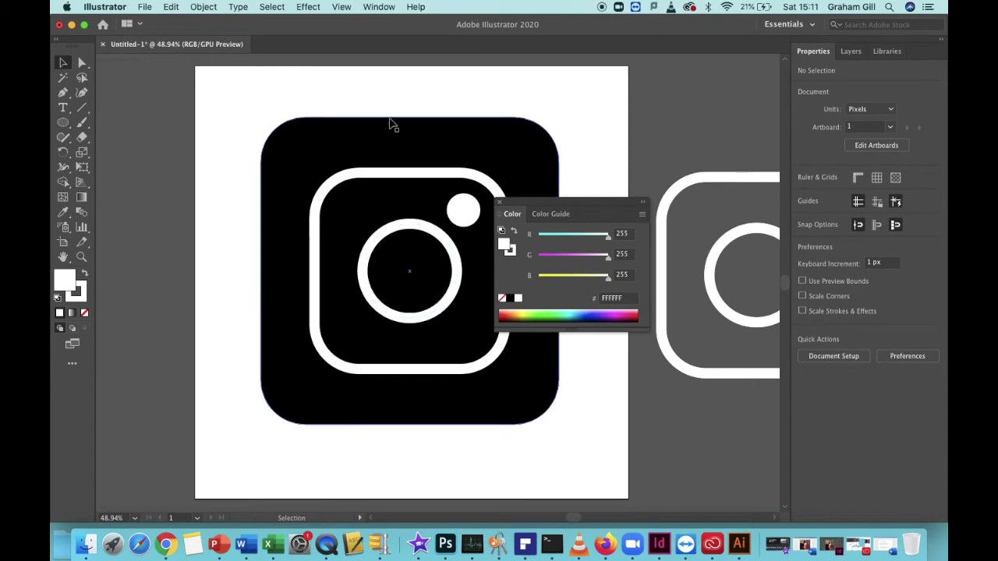
left_click(378, 7)
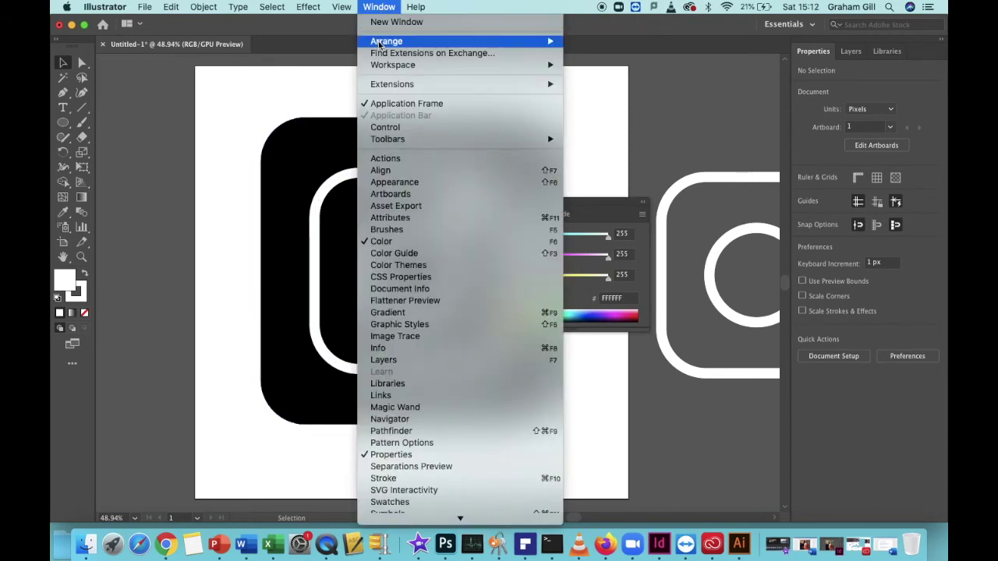
scroll(408, 347, "down", 3)
scroll(410, 359, "down", 1)
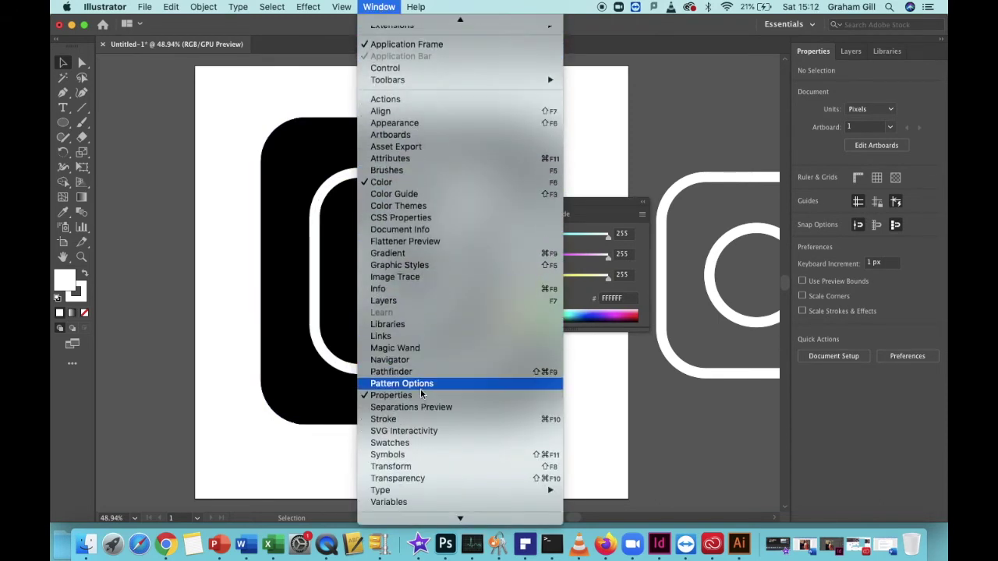
left_click(419, 449)
left_click(378, 7)
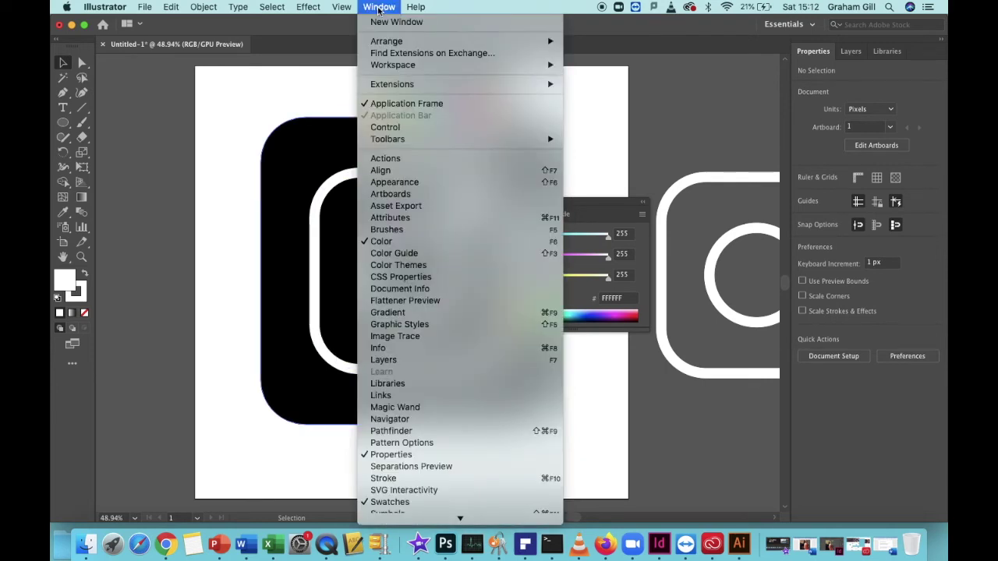
left_click(388, 317)
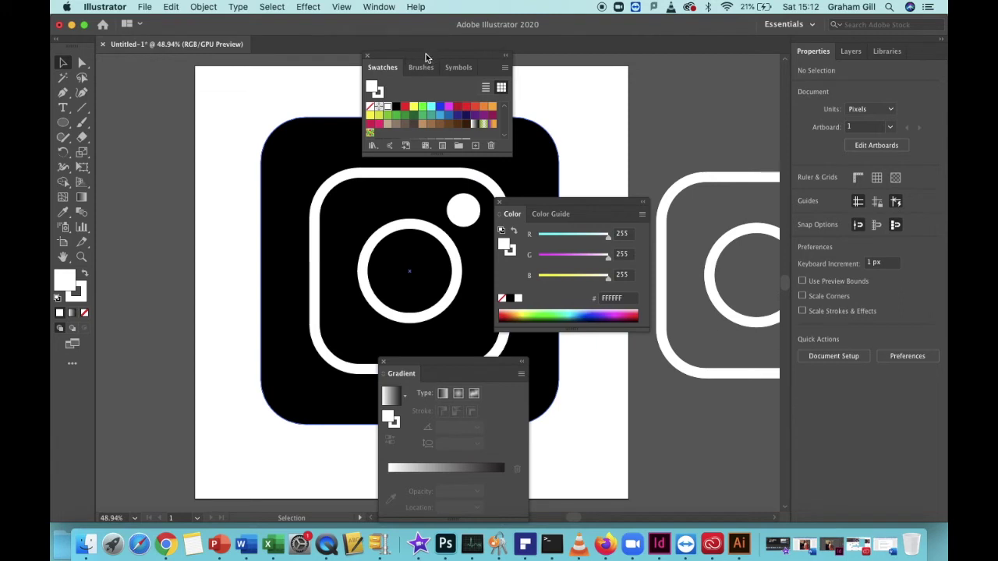
- Stack the floating Swatches, Color and Gradient panels in a column beside the original icon, clear of the artwork
left_click_drag(434, 55, 703, 62)
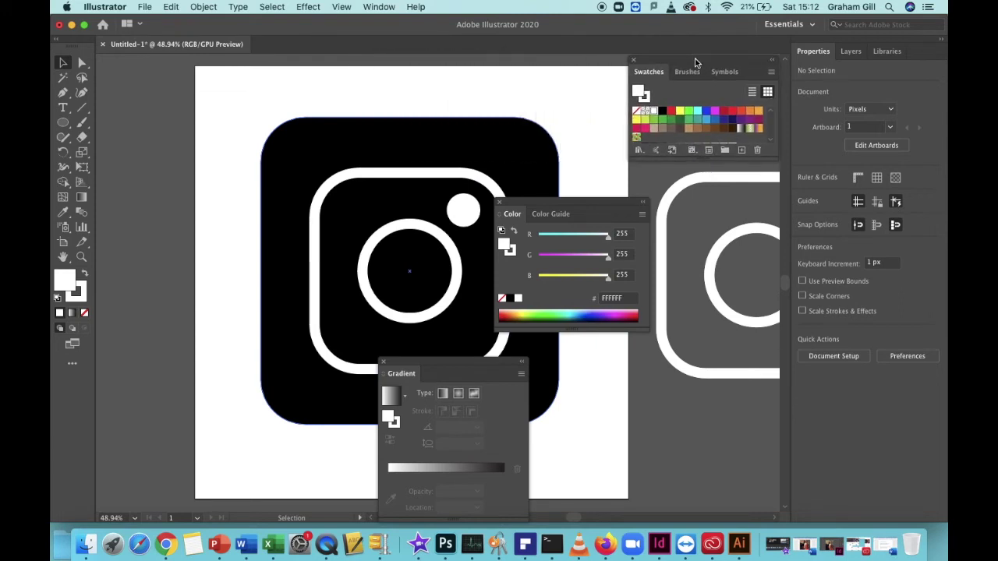
left_click_drag(549, 200, 685, 183)
left_click_drag(467, 362, 708, 336)
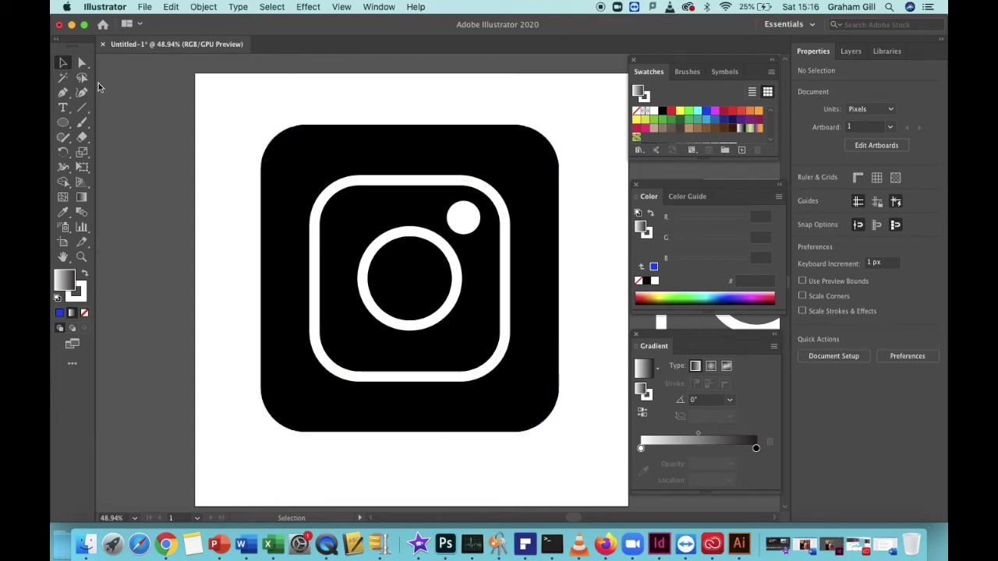
- Give all shapes of the original icon a linear gradient fill, replacing its white start stop with blue (0000FF) at 0%
left_click_drag(223, 92, 604, 475)
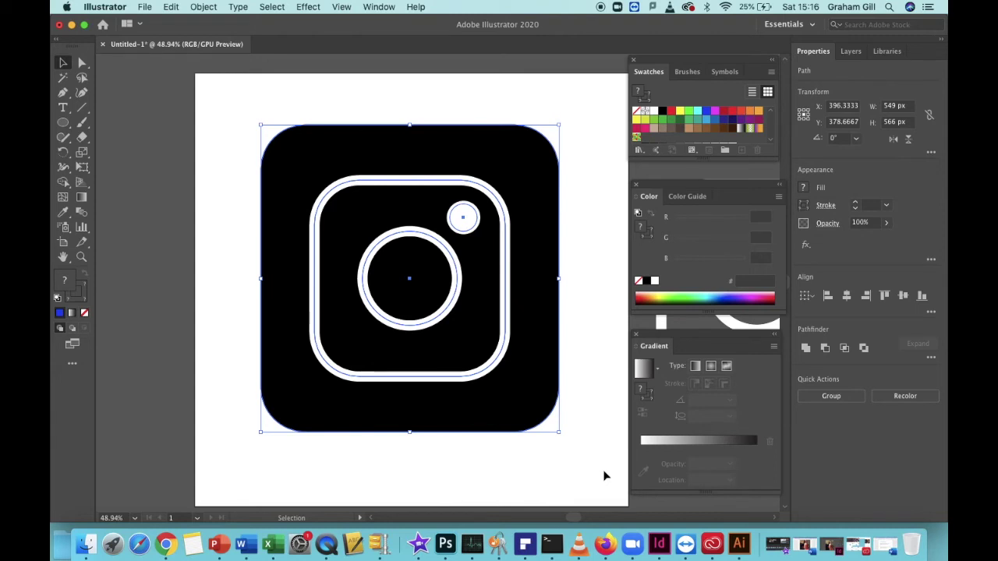
left_click(707, 113)
scroll(707, 113, "down", 2)
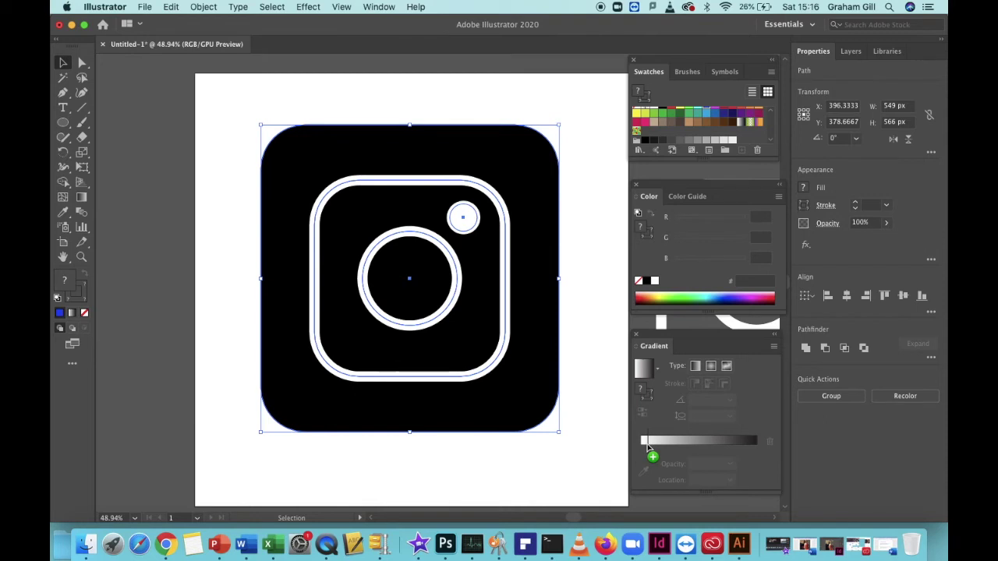
left_click(648, 447)
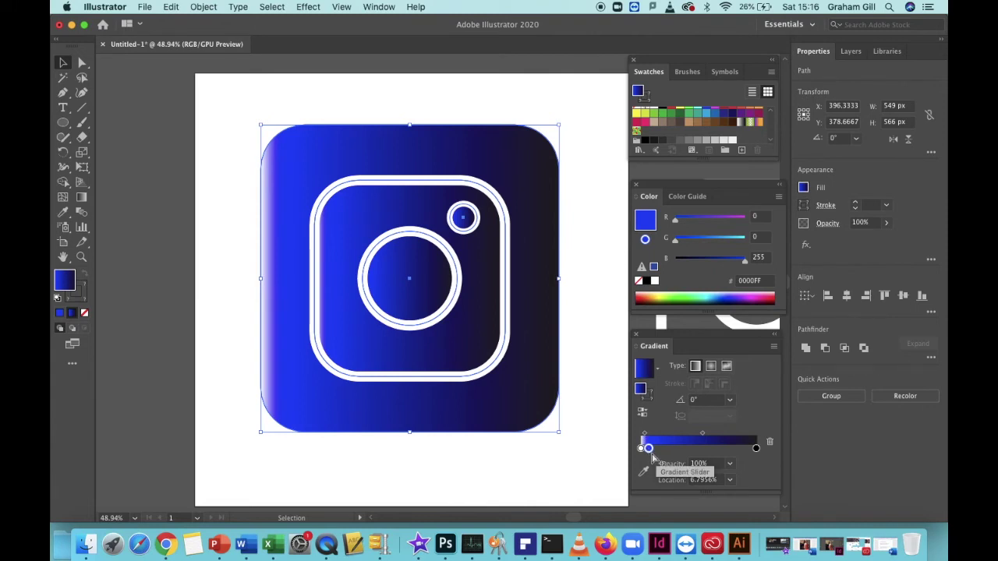
mouse_move(648, 450)
left_mouse_down()
mouse_move(717, 450)
mouse_move(647, 451)
mouse_move(640, 460)
left_mouse_up()
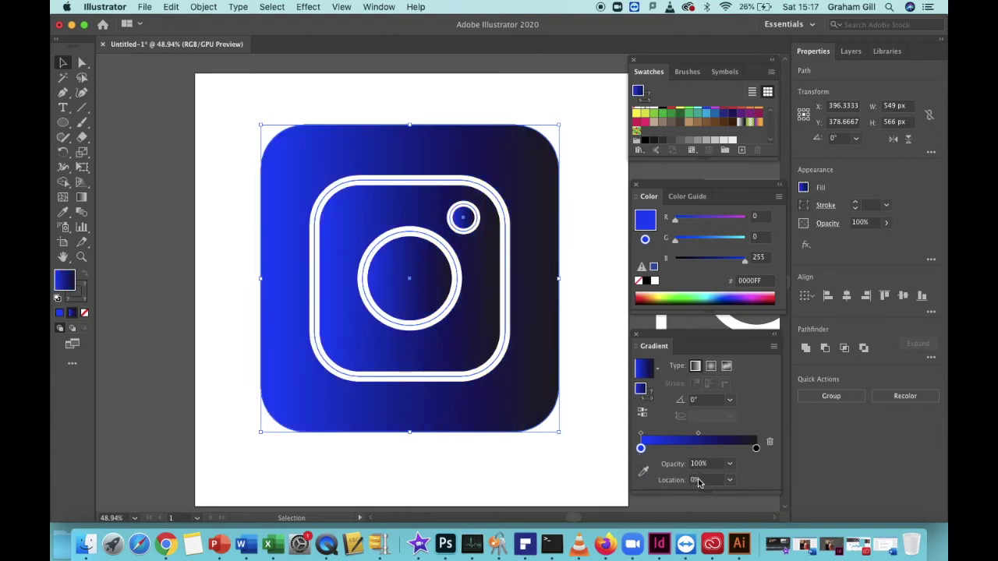
- Add a purple (662D91) stop at about 46% of the icon's gradient and replace the black end stop with magenta (9E005D) at 100%
left_click(743, 117)
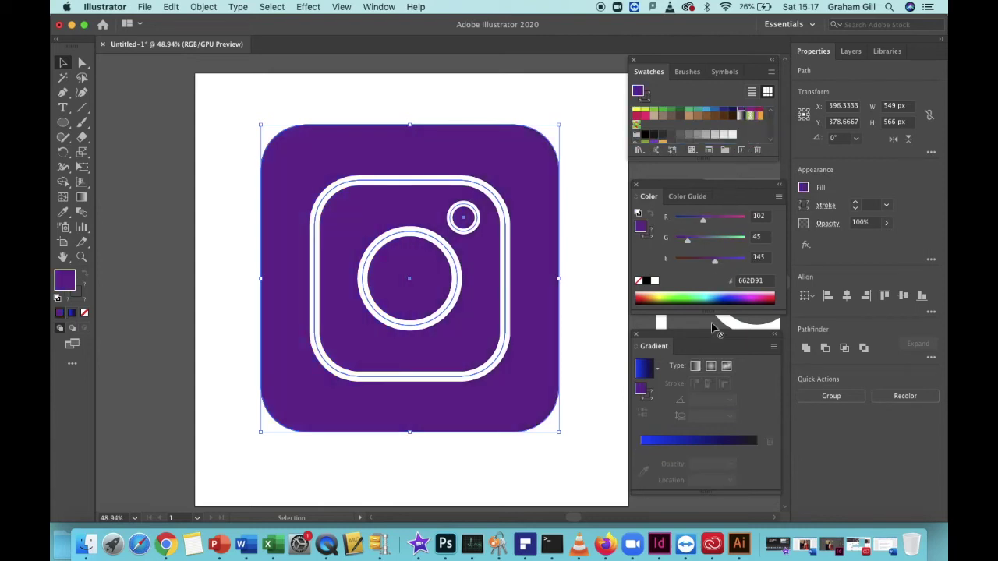
left_click(693, 441)
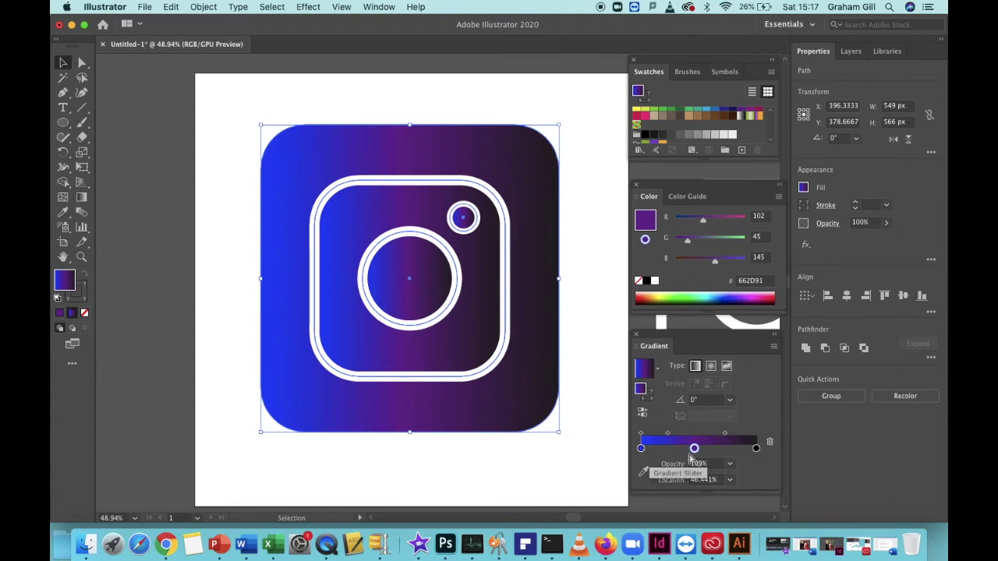
left_click(758, 114)
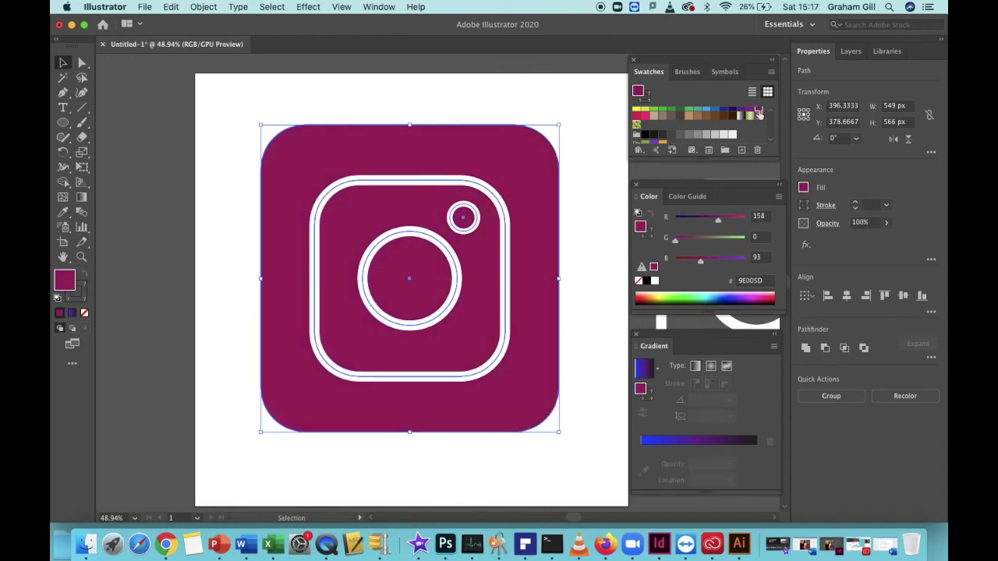
scroll(758, 114, "down", 1)
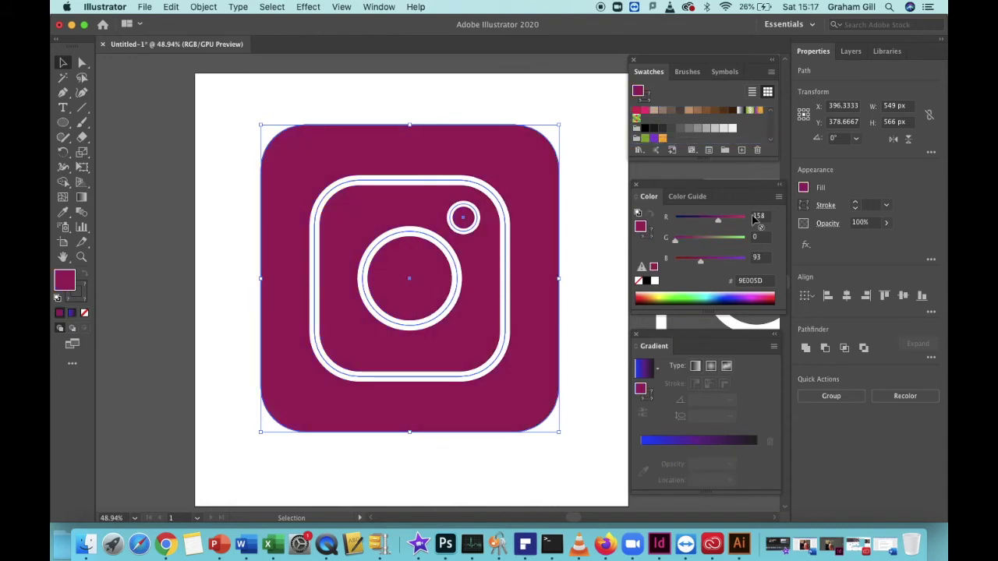
left_click_drag(755, 441, 753, 447)
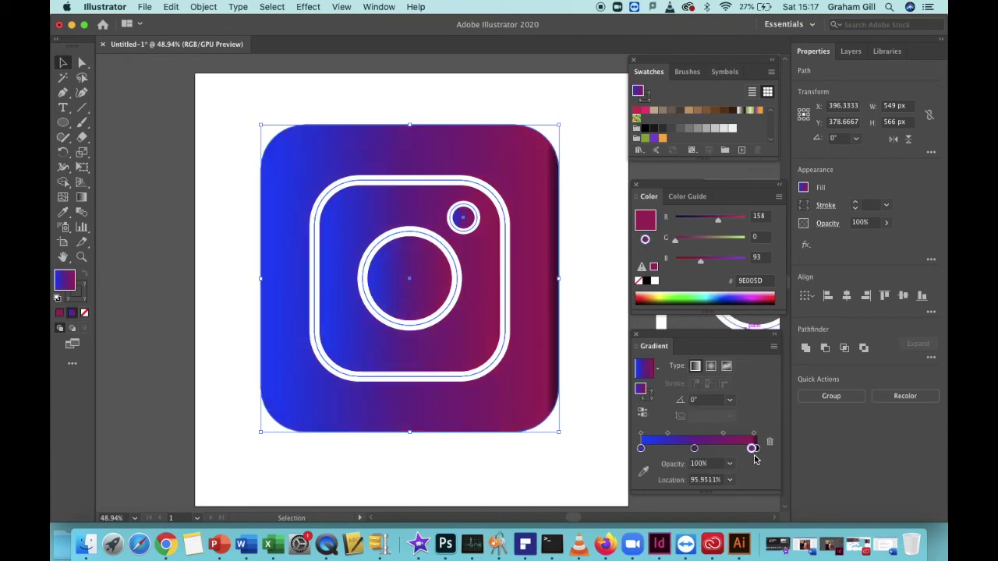
left_click_drag(750, 447, 758, 455)
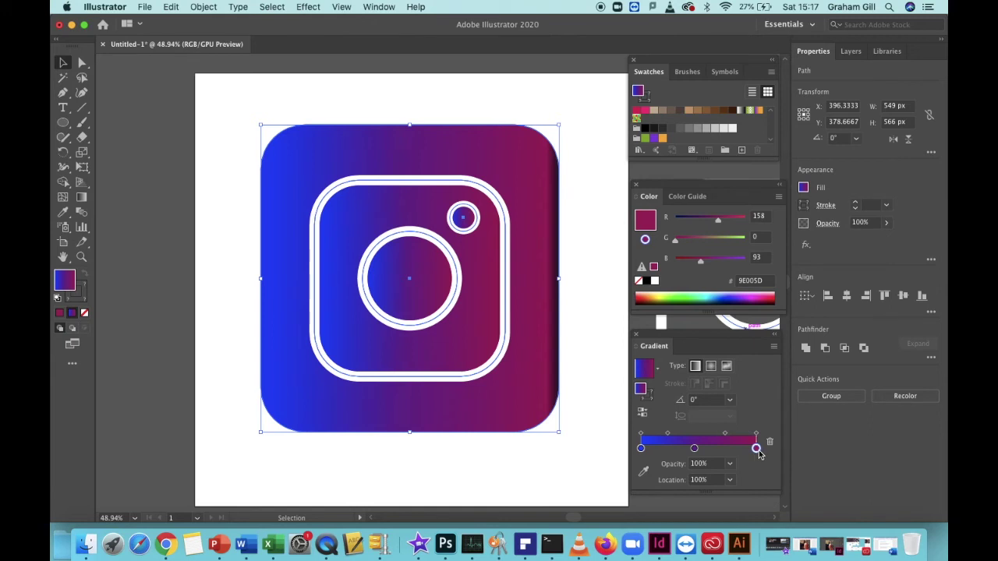
left_click_drag(758, 454, 758, 451)
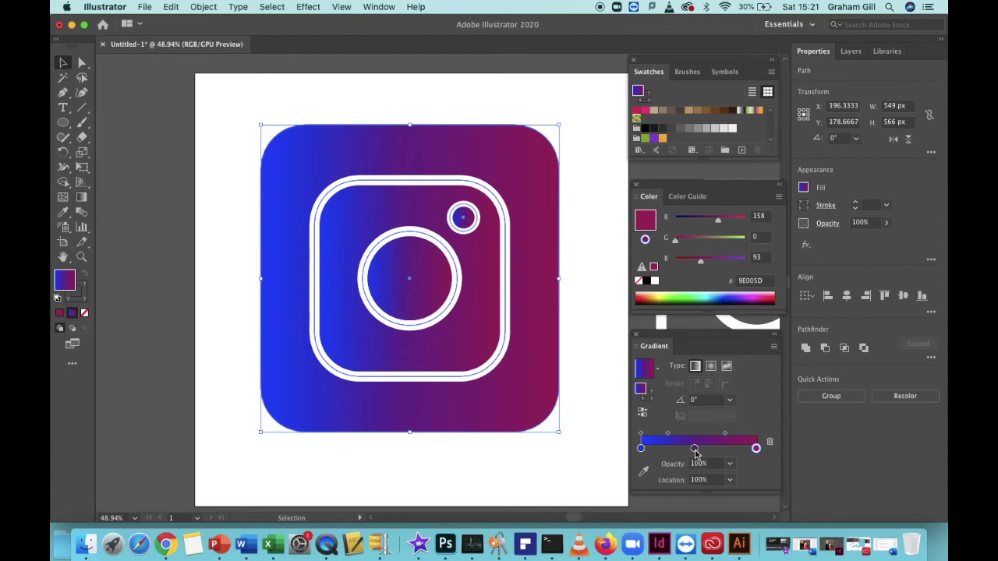
- Try green as the color of the gradient's end stop and undo that change
left_click(693, 449)
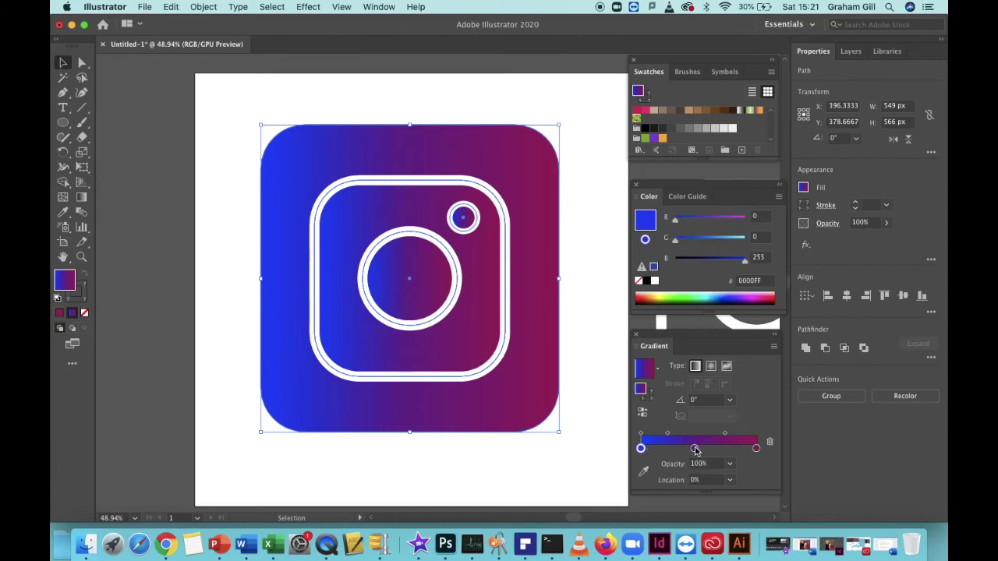
left_click(756, 448)
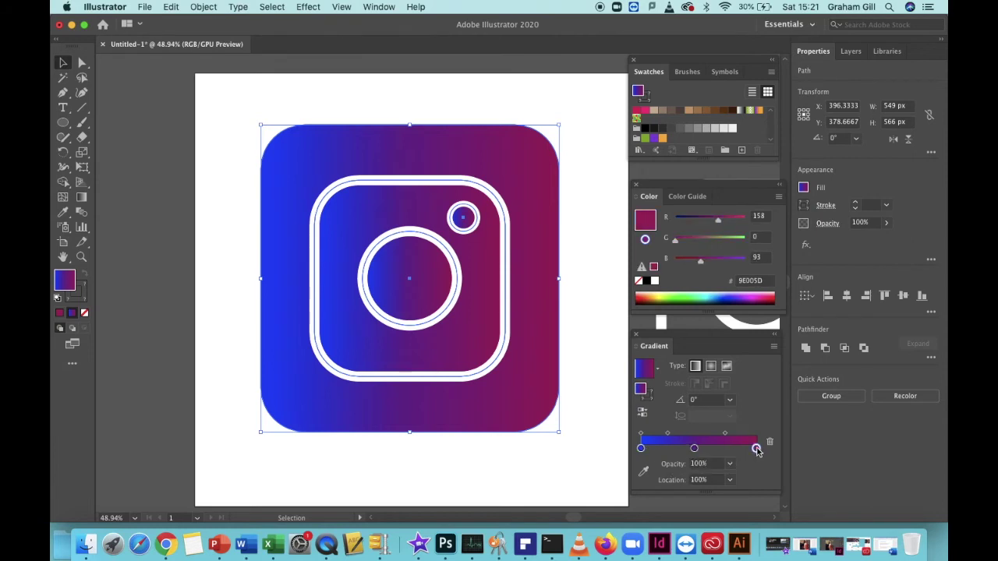
left_click(685, 296)
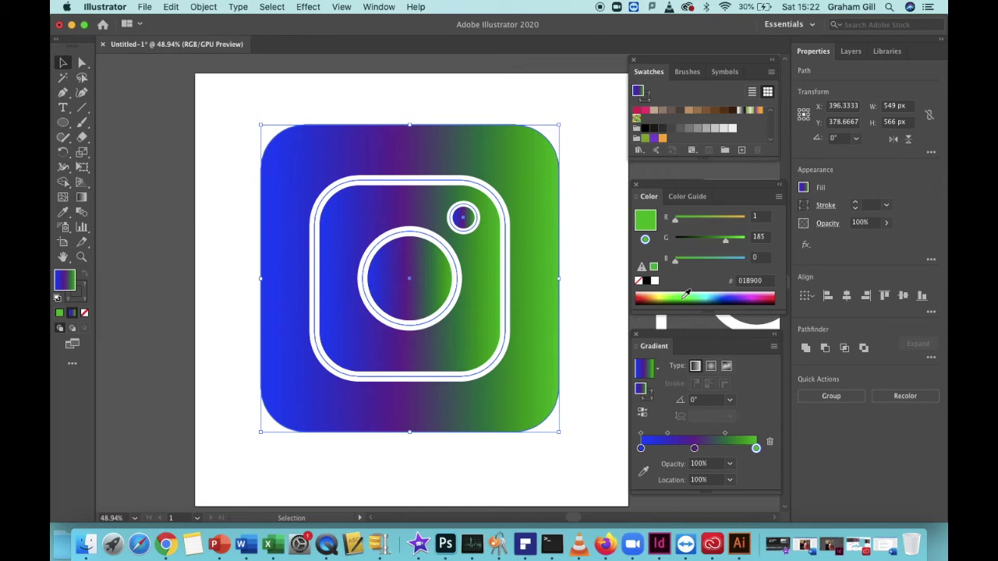
left_click(171, 8)
left_click(177, 24)
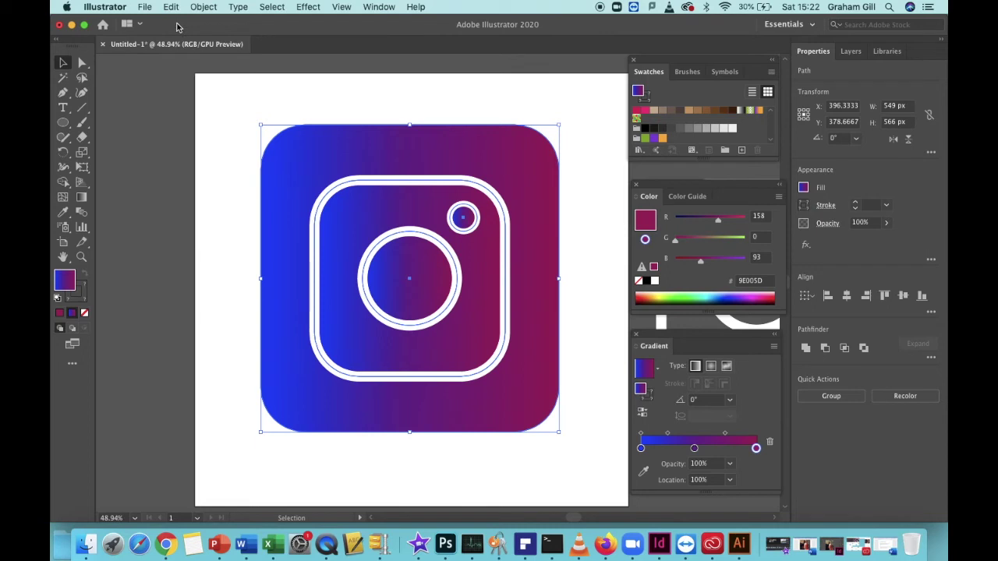
- Set the angle of the icon's gradient to -70°
left_click(702, 399)
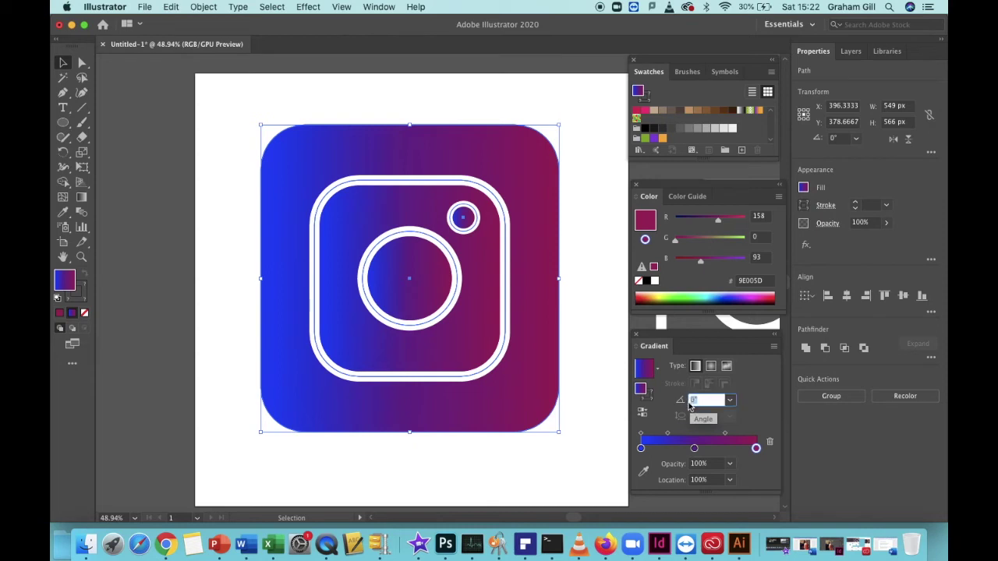
left_click(731, 401)
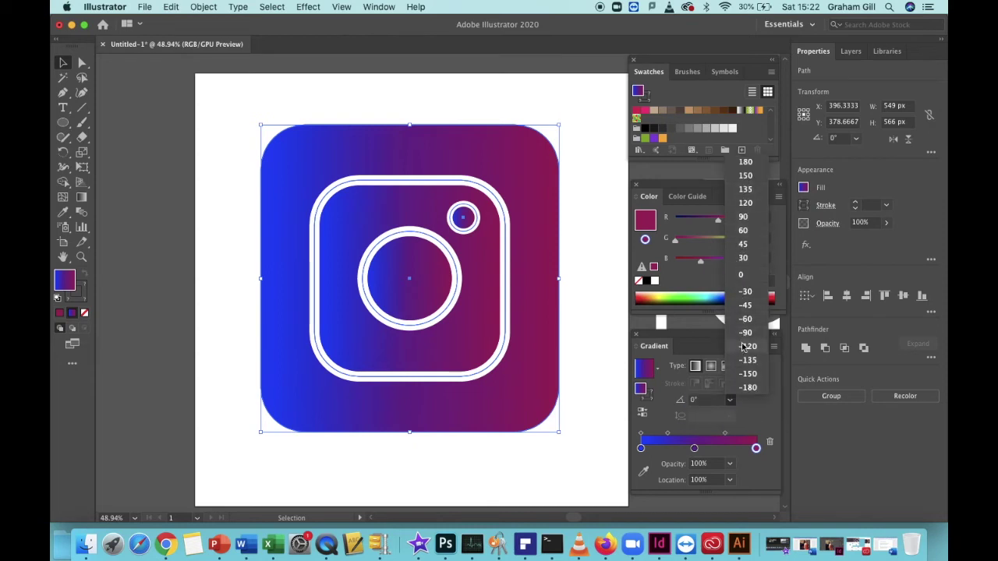
left_click(706, 400)
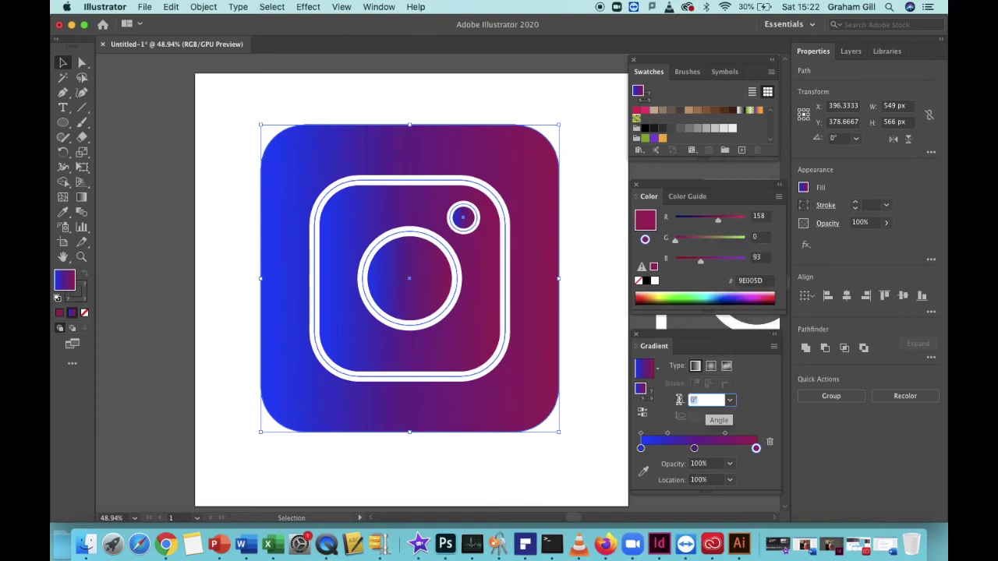
type("-70")
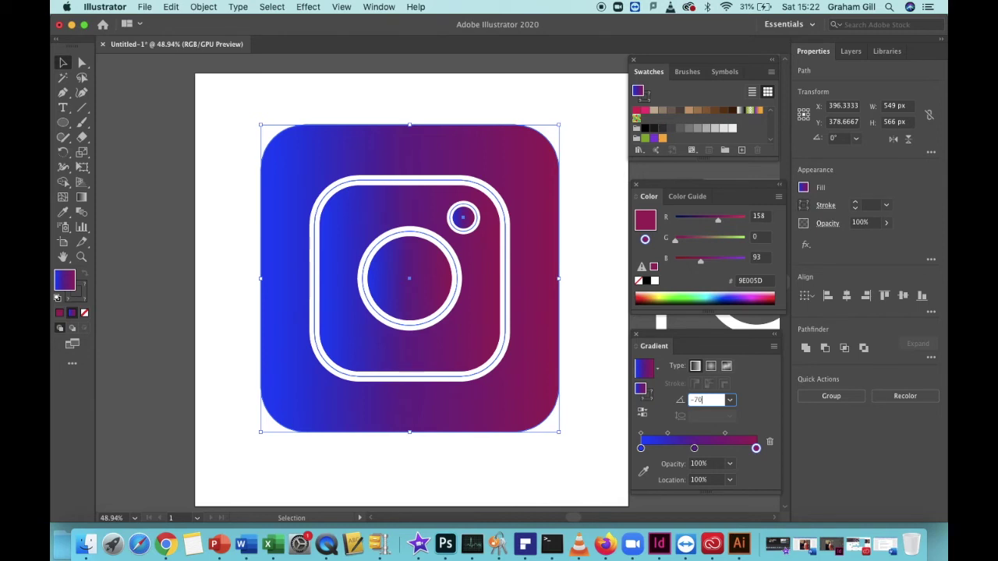
key("Return")
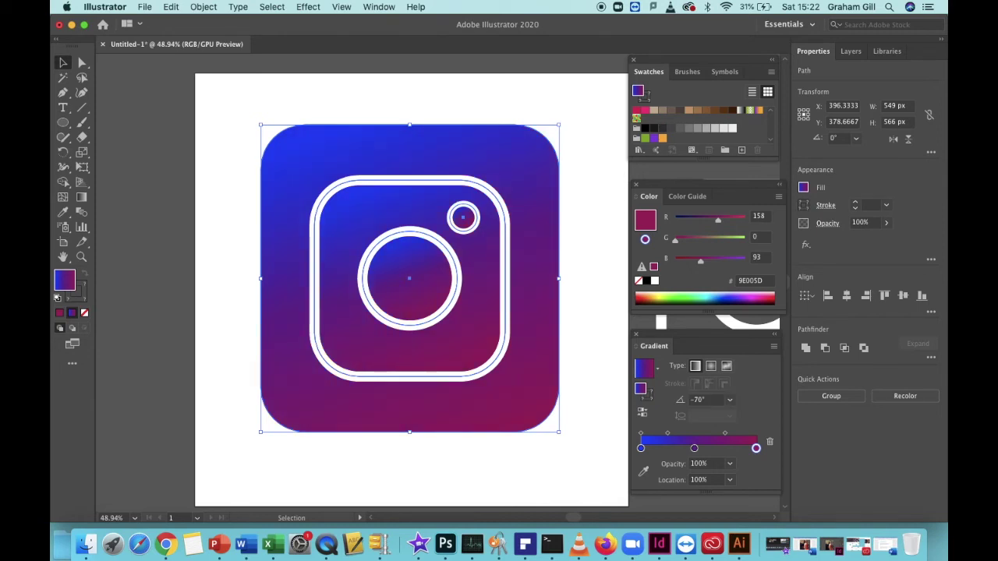
- Set the angle of the icon's gradient to -60°
left_click(706, 400)
left_click_drag(706, 400, 689, 402)
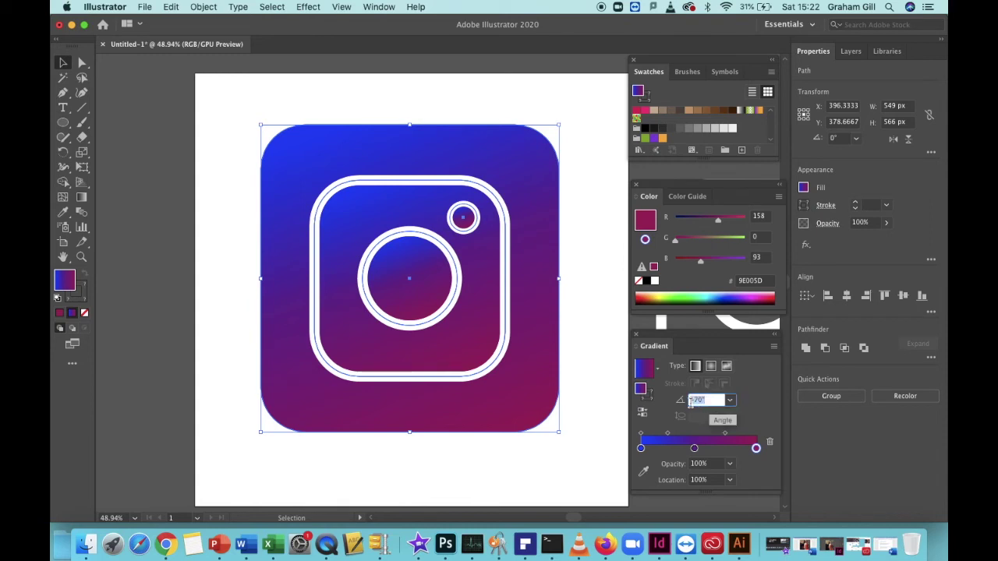
type("-60")
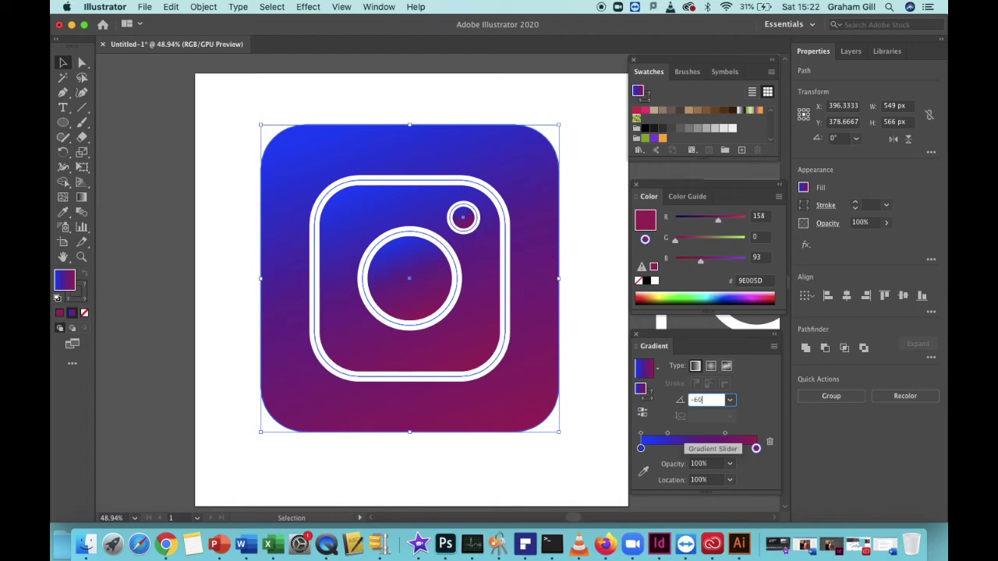
key("Return")
left_click(693, 448)
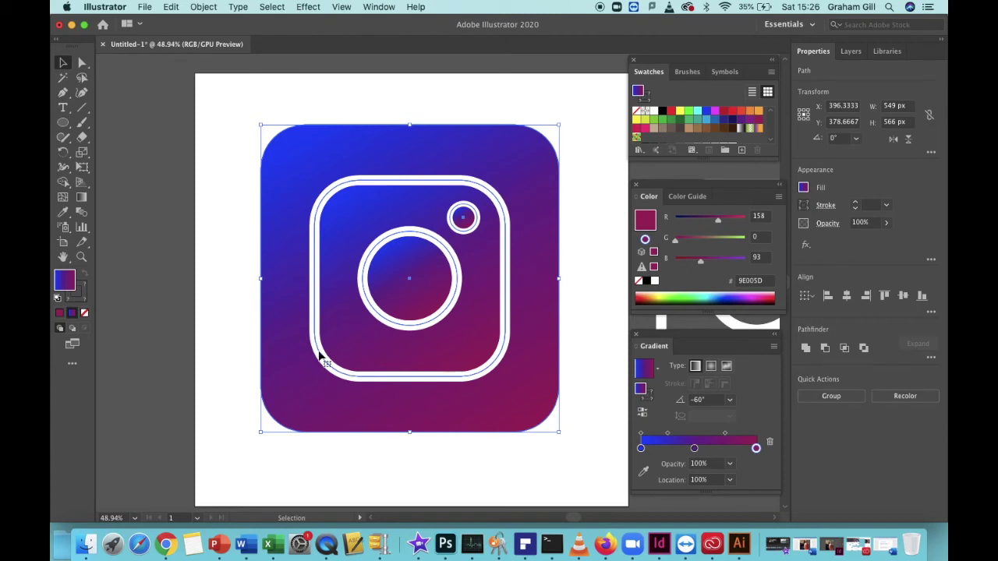
- Draw a circle of about 263 px with the Ellipse tool over the icon's lower-left corner
left_click(62, 125)
left_click_drag(64, 129, 109, 154)
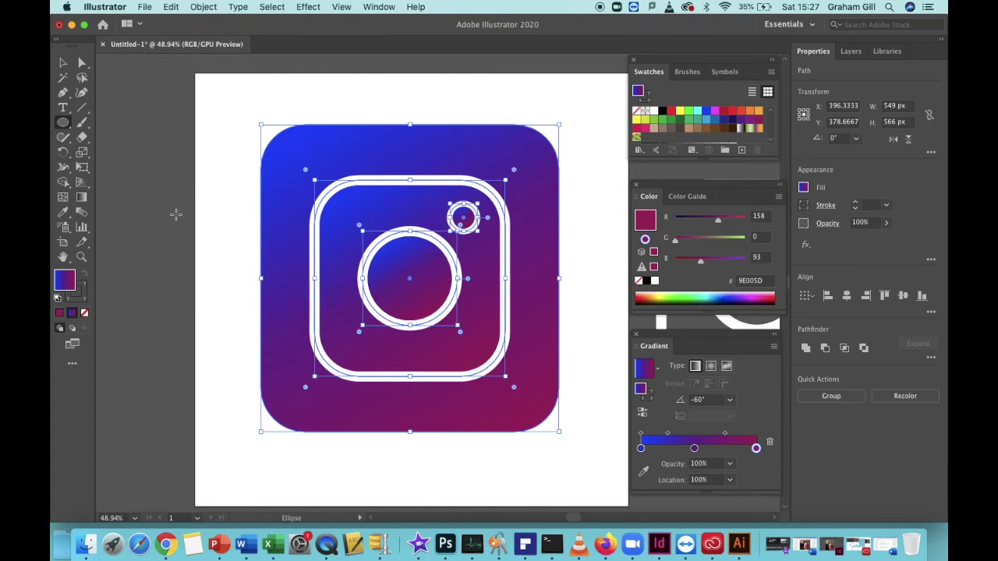
left_click_drag(225, 338, 367, 479)
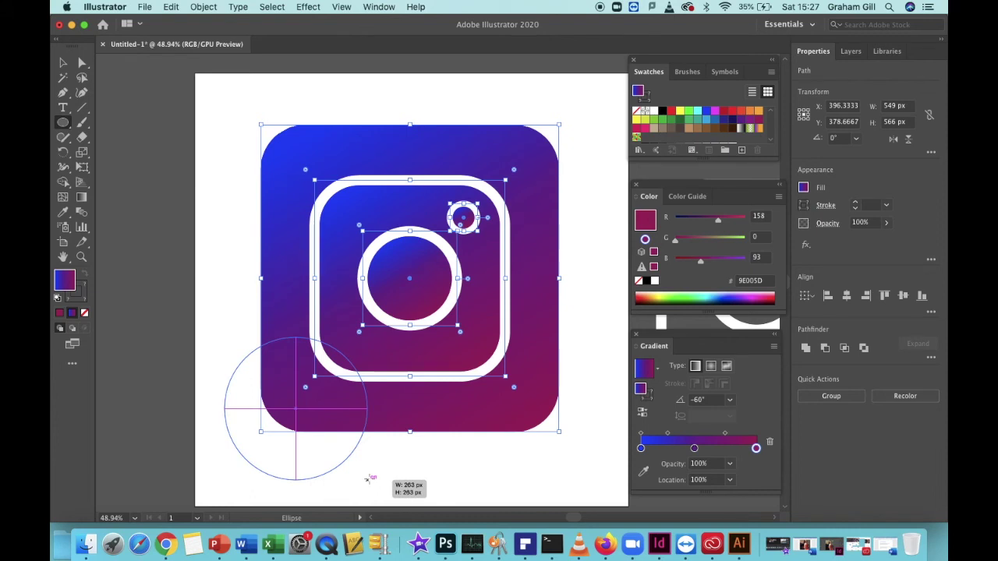
left_click_drag(367, 477, 368, 478)
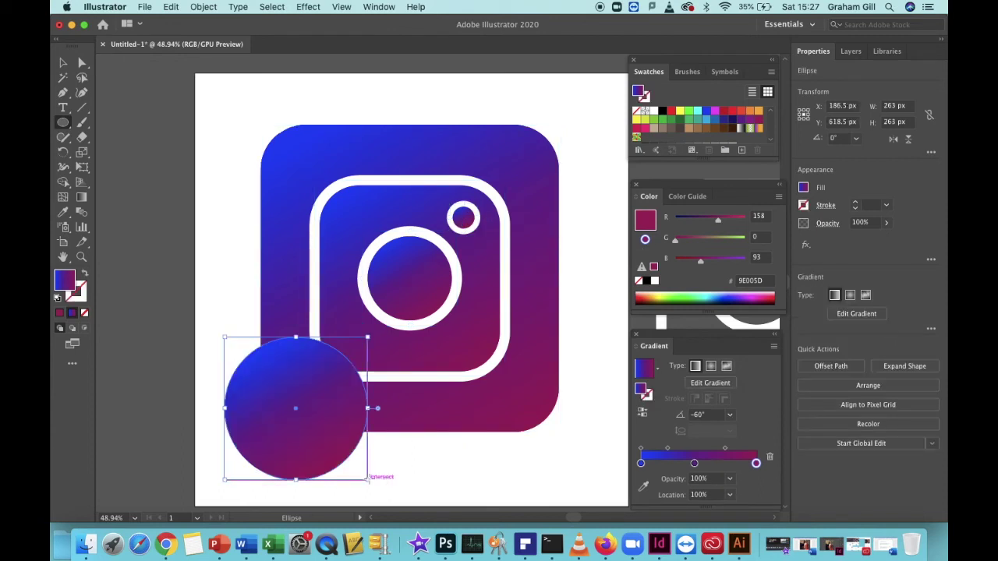
- Fill the circle at the icon's lower-left corner with orange-red (R=241 G=90 B=36) and leave its stroke at none
left_click(803, 188)
left_click(771, 233)
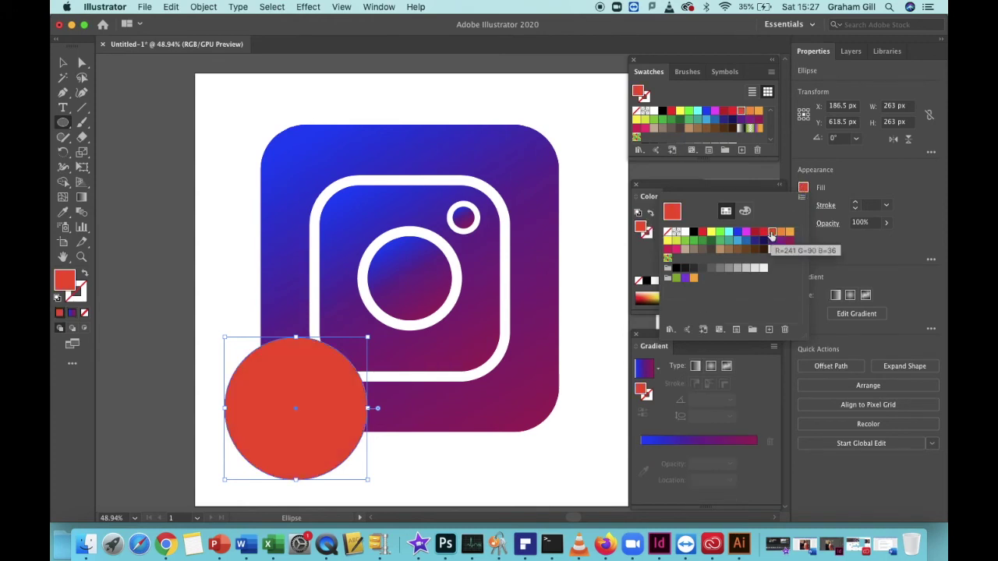
left_click(803, 205)
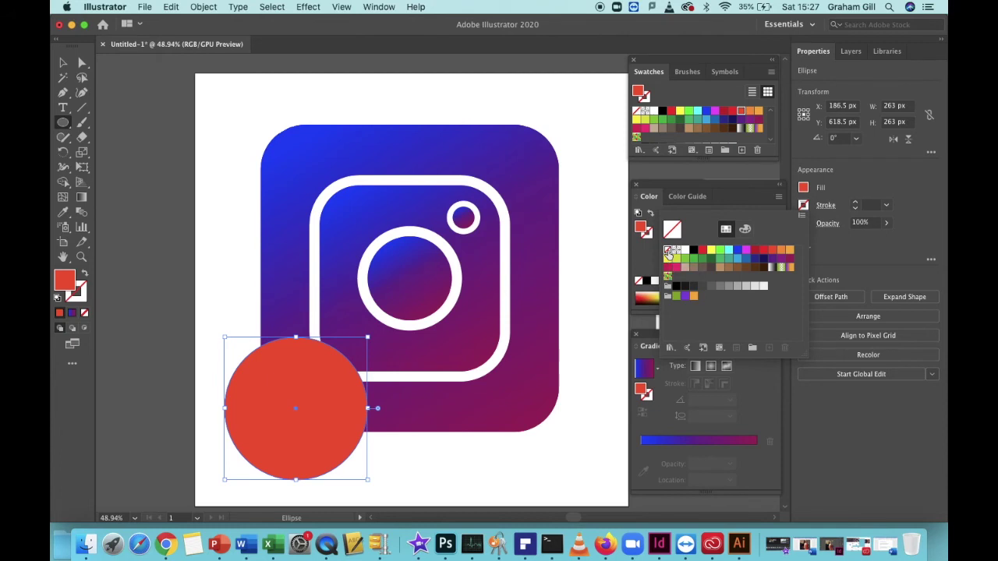
- Apply a Gaussian Blur with a radius of just over 20 pixels to the orange-red circle
left_click(308, 7)
left_click(285, 8)
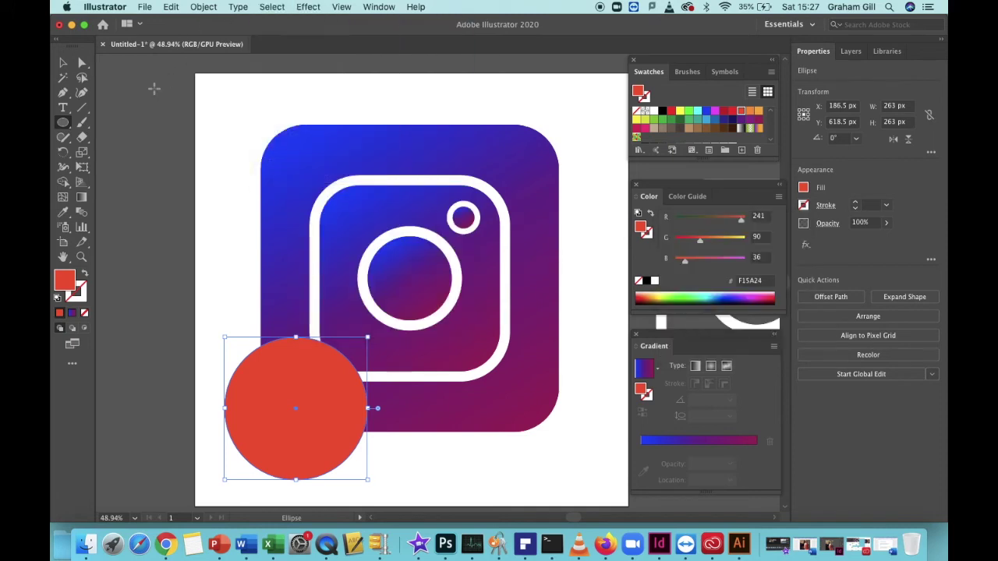
left_click(308, 7)
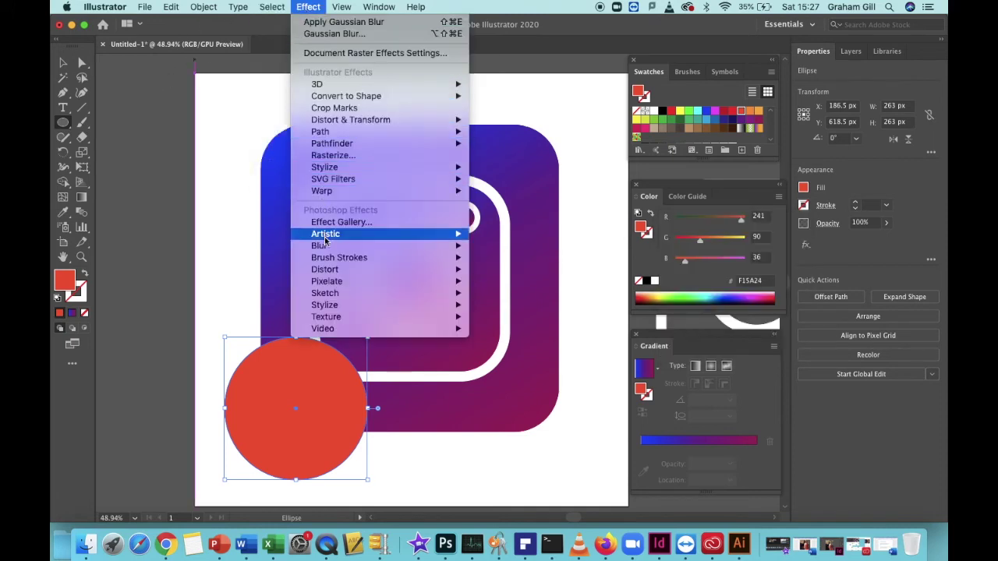
mouse_move(328, 248)
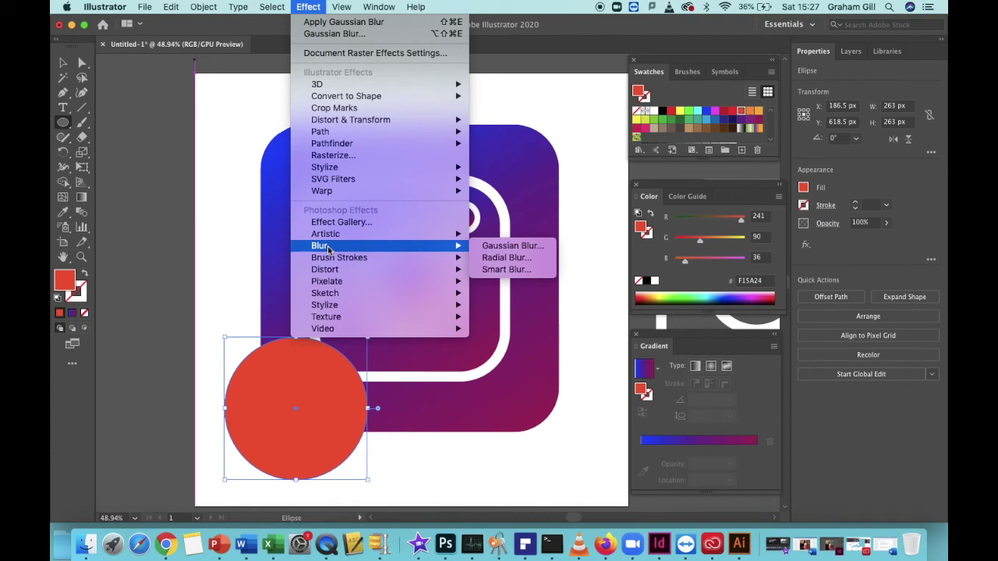
left_click(527, 247)
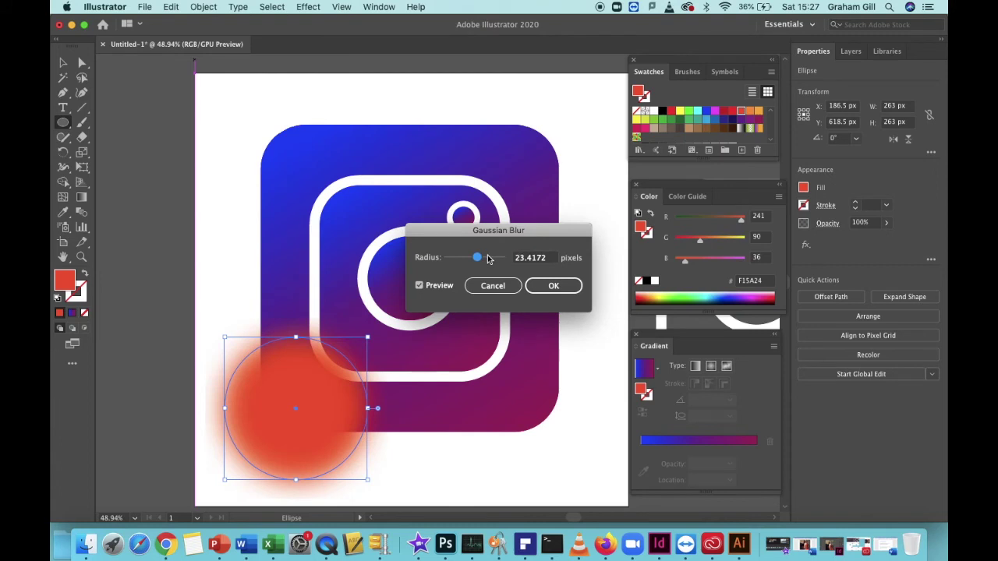
left_click_drag(476, 257, 477, 261)
left_click(551, 287)
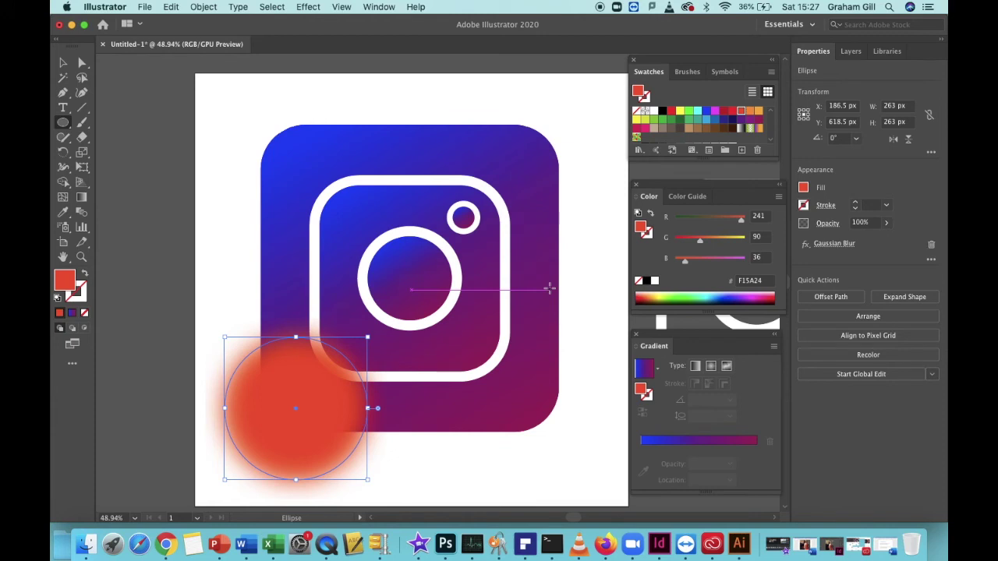
- Draw a smaller circle of about 136 px on the blurred orange-red circle and center it there
left_click(64, 125)
left_click_drag(282, 408, 328, 399)
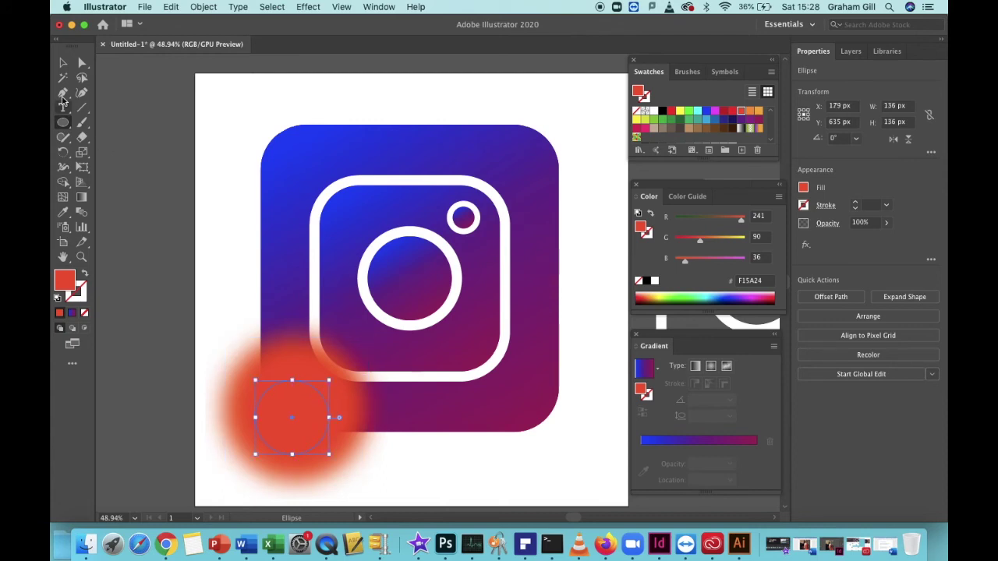
left_click(63, 63)
mouse_move(301, 411)
left_mouse_down()
mouse_move(300, 402)
mouse_move(294, 424)
mouse_move(319, 381)
mouse_move(276, 395)
mouse_move(321, 413)
mouse_move(301, 403)
left_mouse_up()
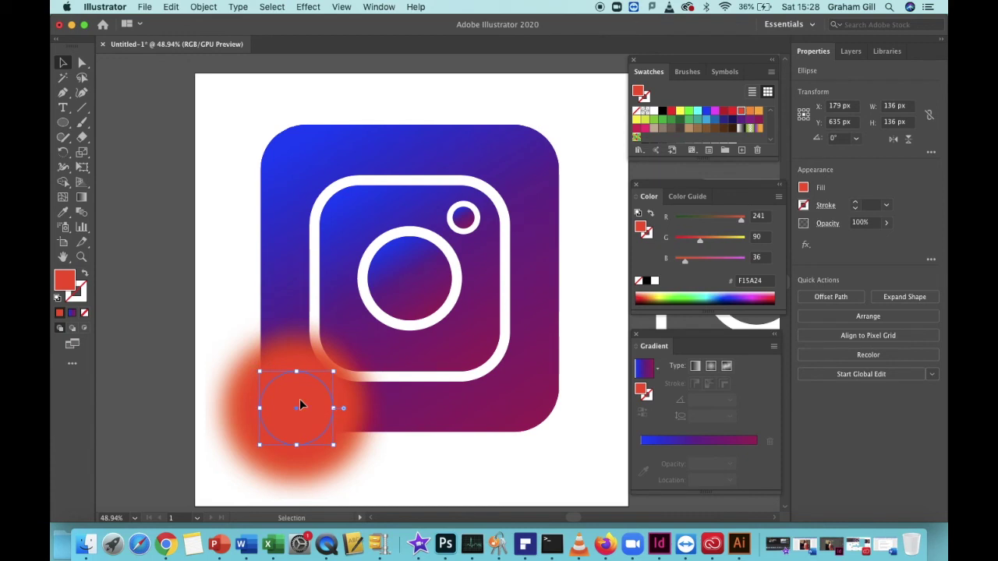
- Fill the smaller circle with yellow (FFFF00) and leave its stroke at none
left_click(803, 189)
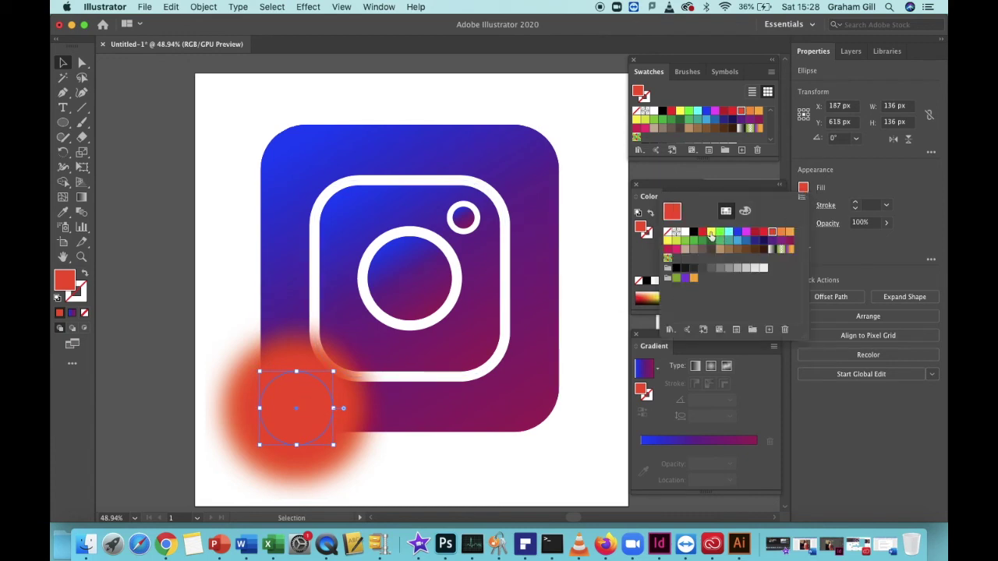
left_click(711, 234)
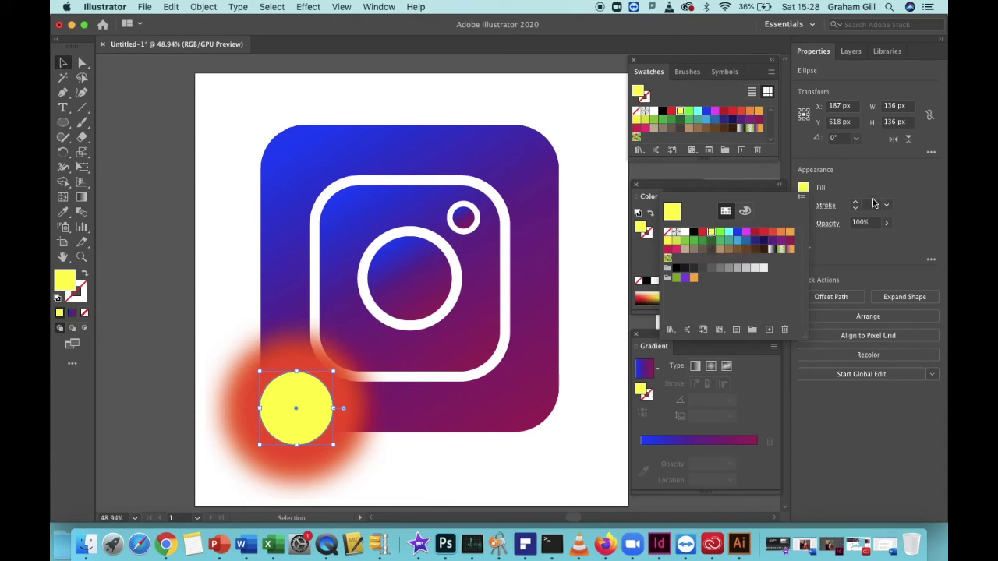
left_click(803, 206)
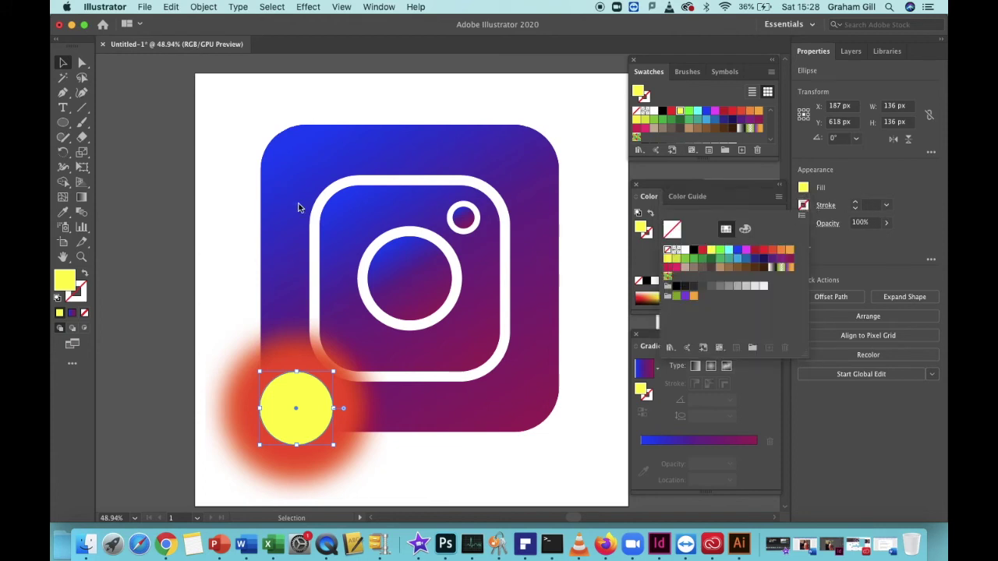
left_click(278, 392)
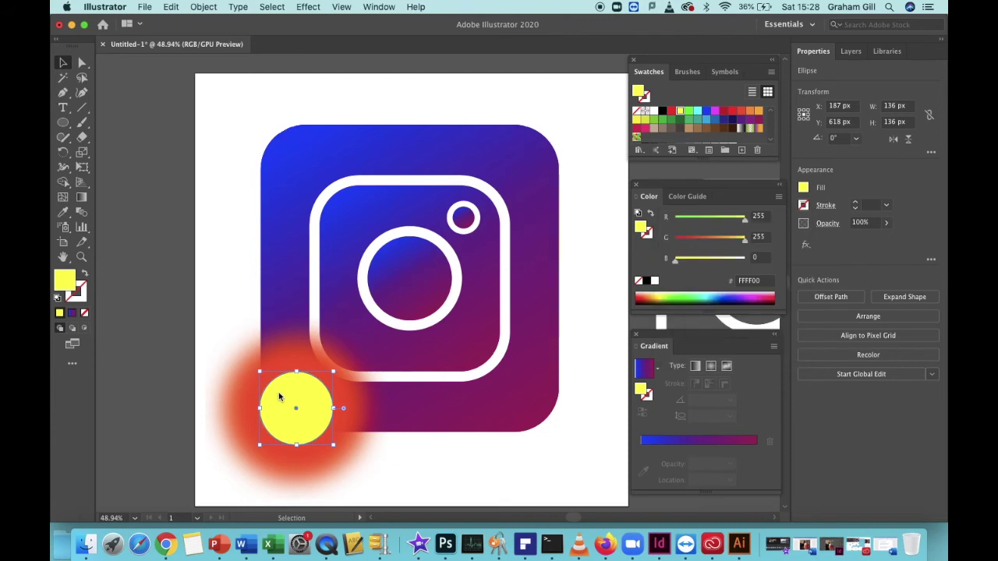
- Apply a Gaussian Blur with a radius of about 21 pixels to the yellow circle
left_click(308, 7)
mouse_move(347, 247)
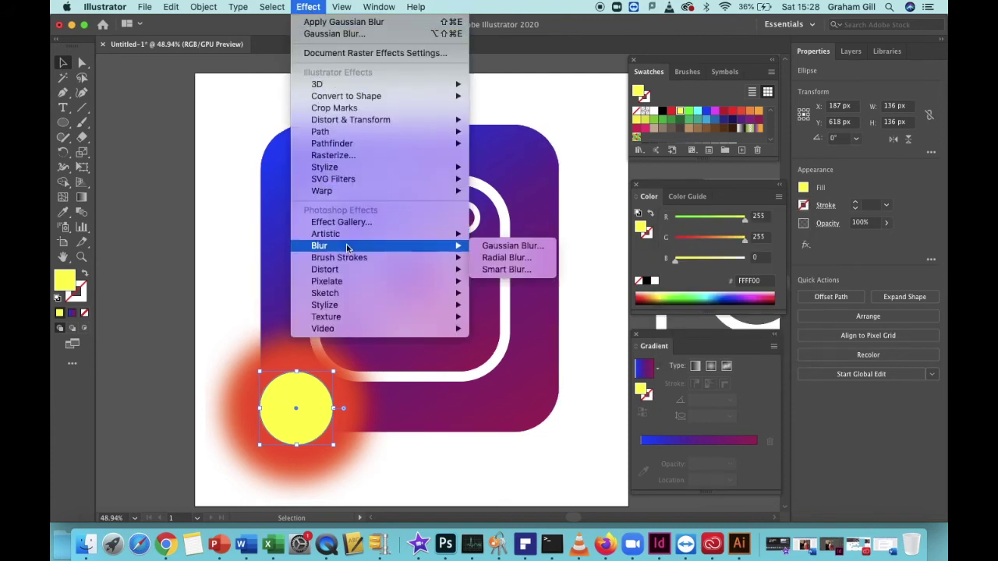
left_click(499, 245)
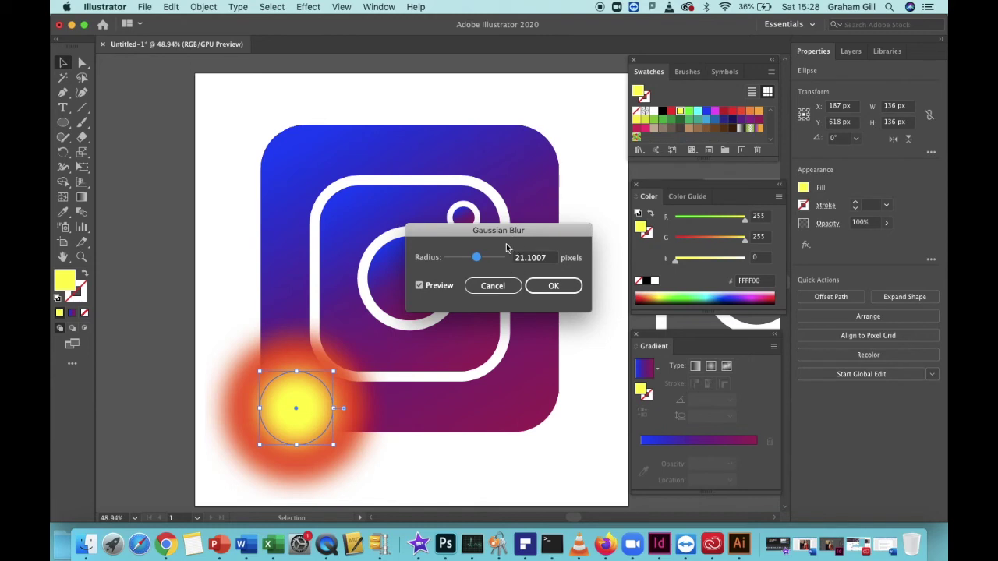
left_click(553, 286)
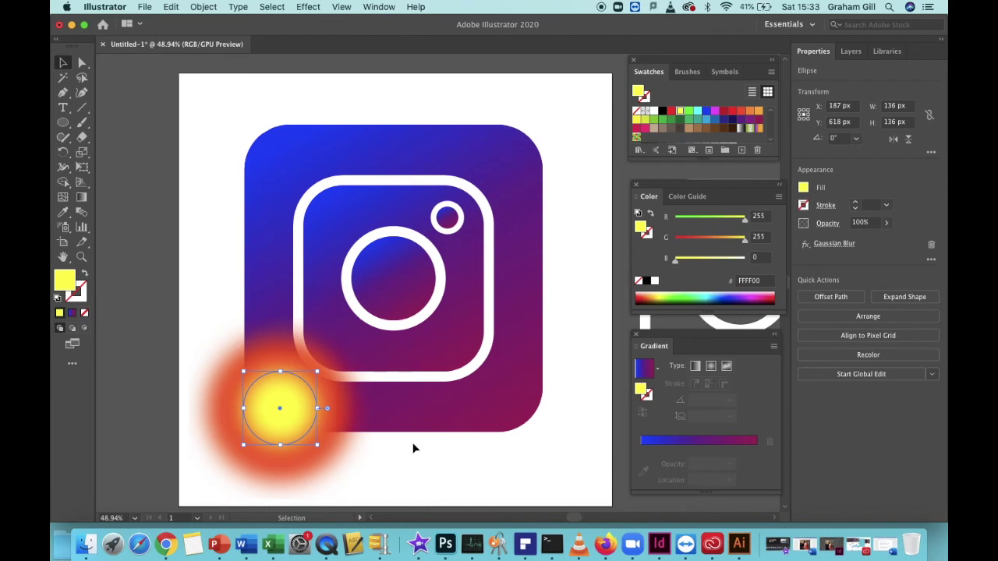
- Group the blurred orange-red circle with the blurred yellow circle
left_click(135, 115)
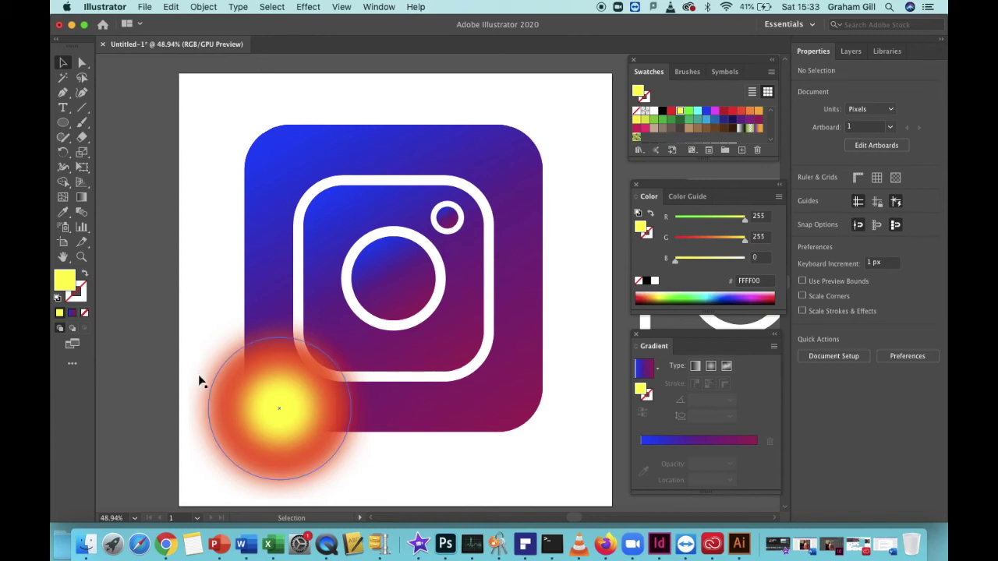
left_click(220, 406)
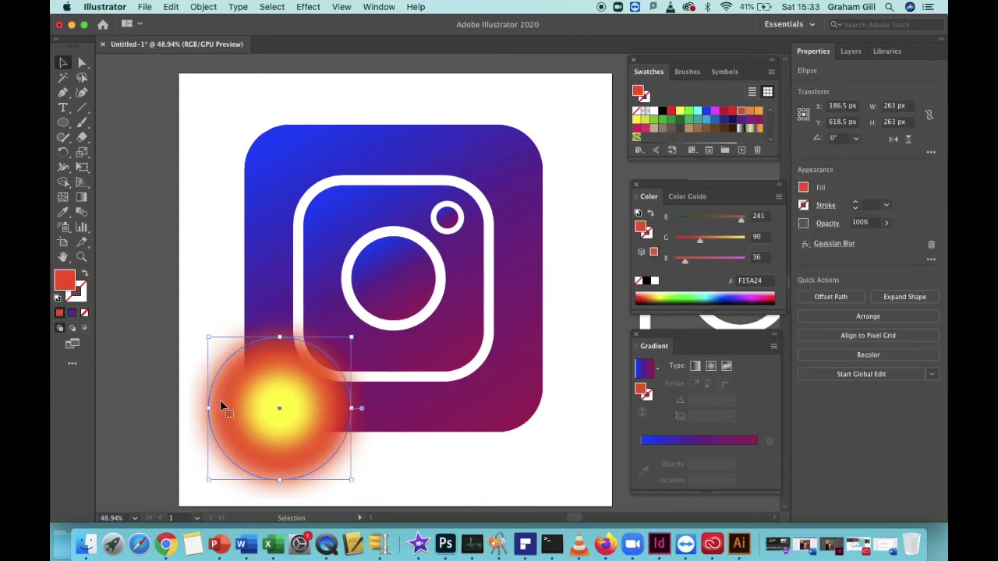
left_click(270, 404, "shift")
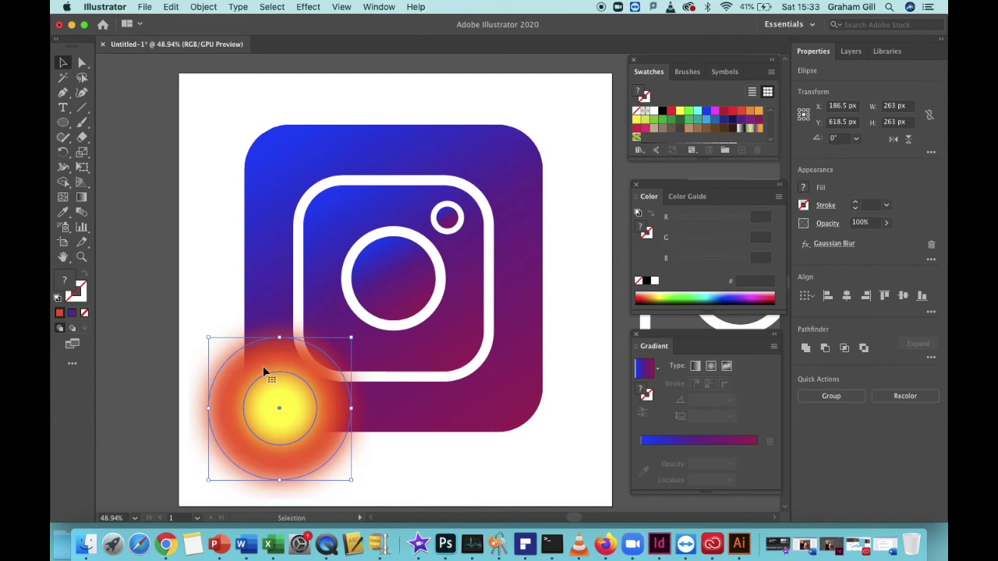
left_click(201, 7)
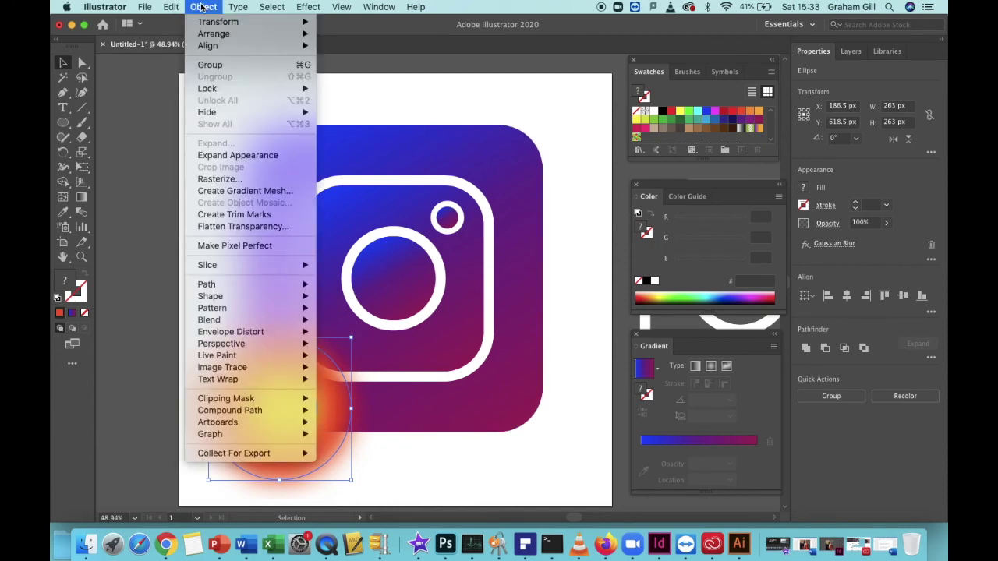
left_click(209, 65)
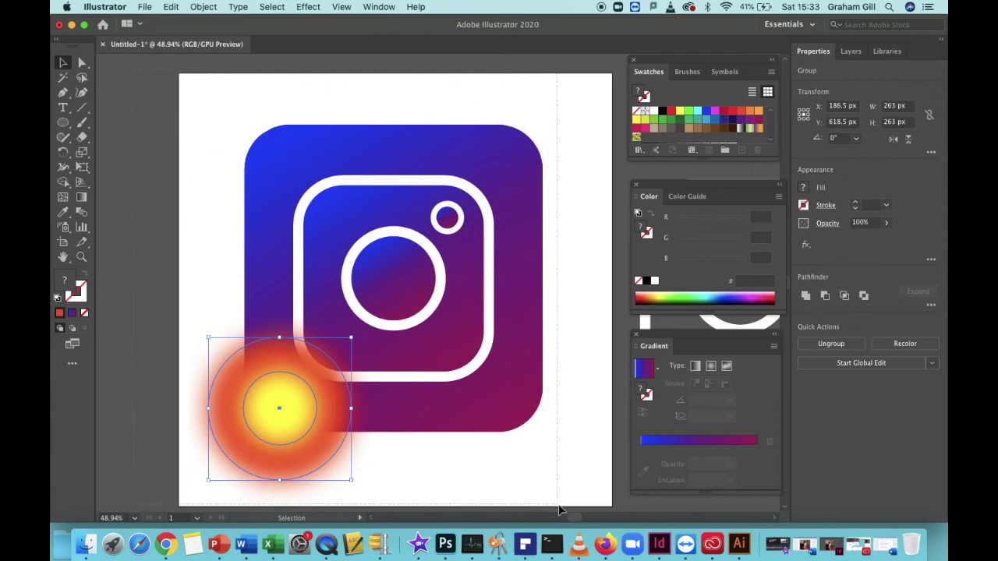
- Copy and paste the gradient icon with its glow group, place the duplicate left of the original beyond the artboard edge, and deselect it
key("super+a")
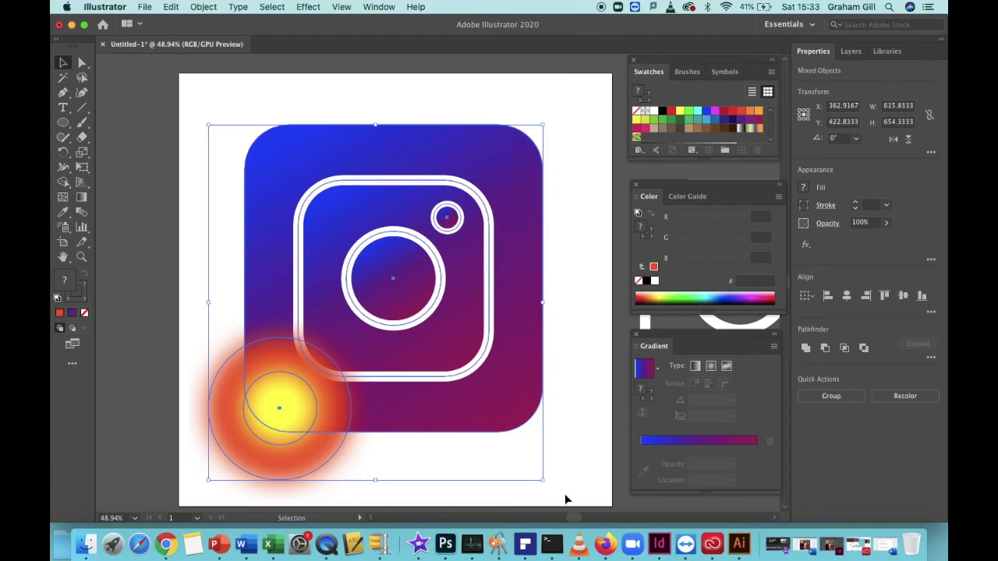
left_click(173, 9)
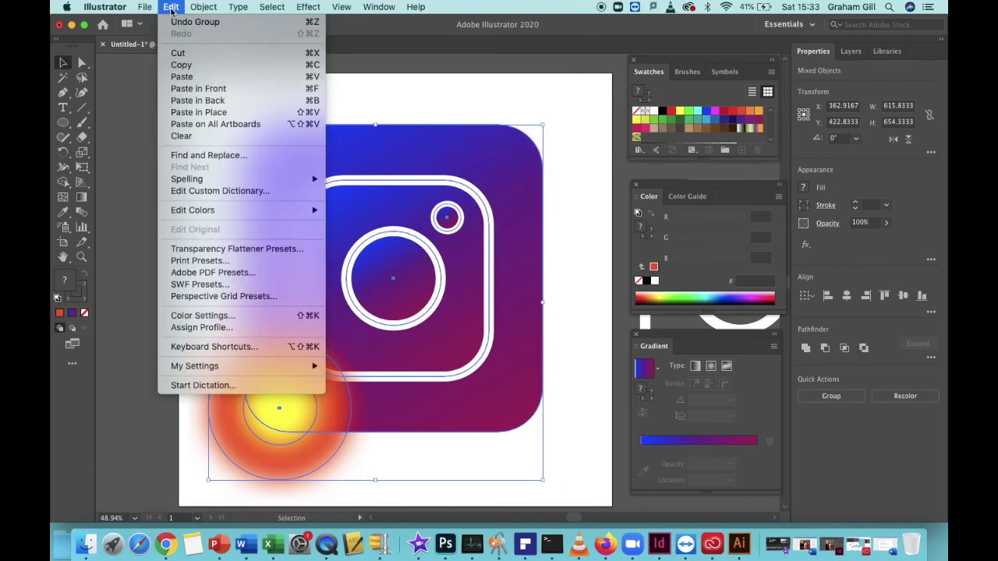
left_click(187, 66)
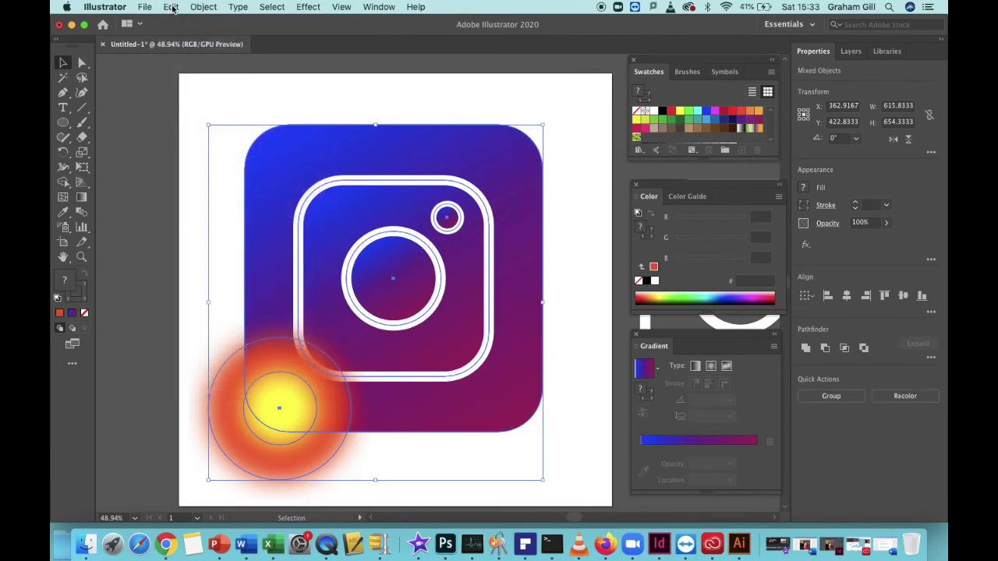
left_click(173, 10)
left_click(184, 78)
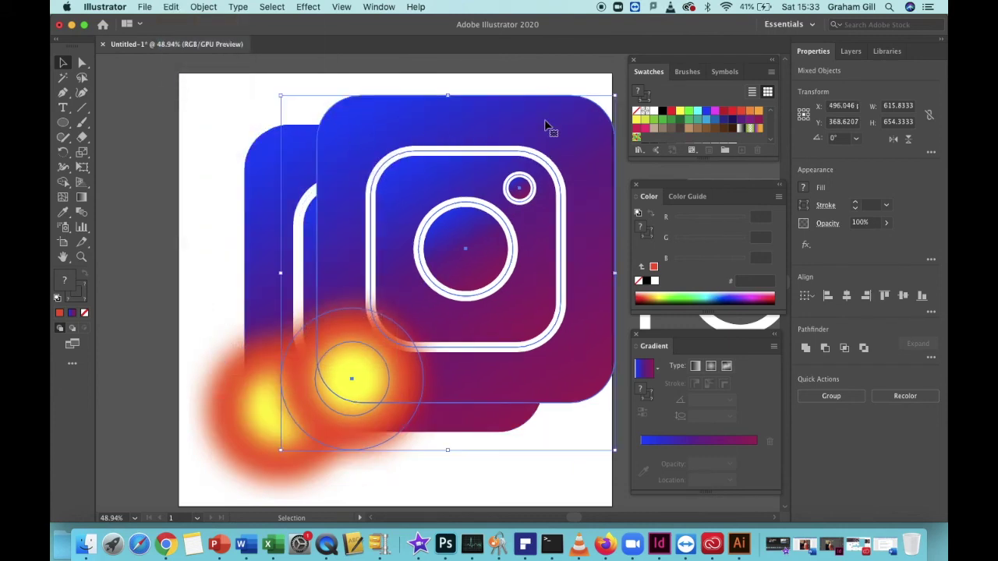
left_click_drag(575, 122, 173, 151)
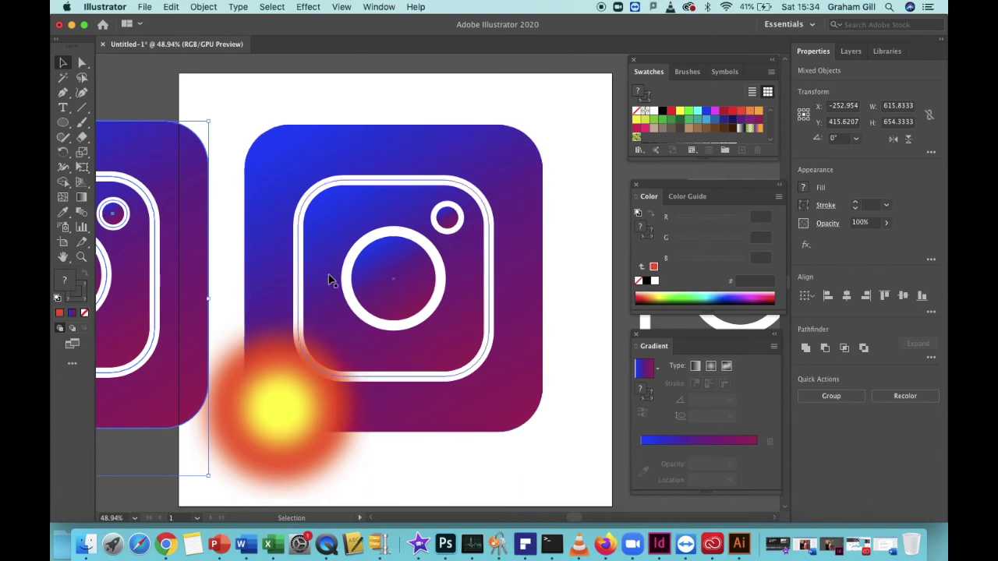
left_click_drag(575, 520, 561, 528)
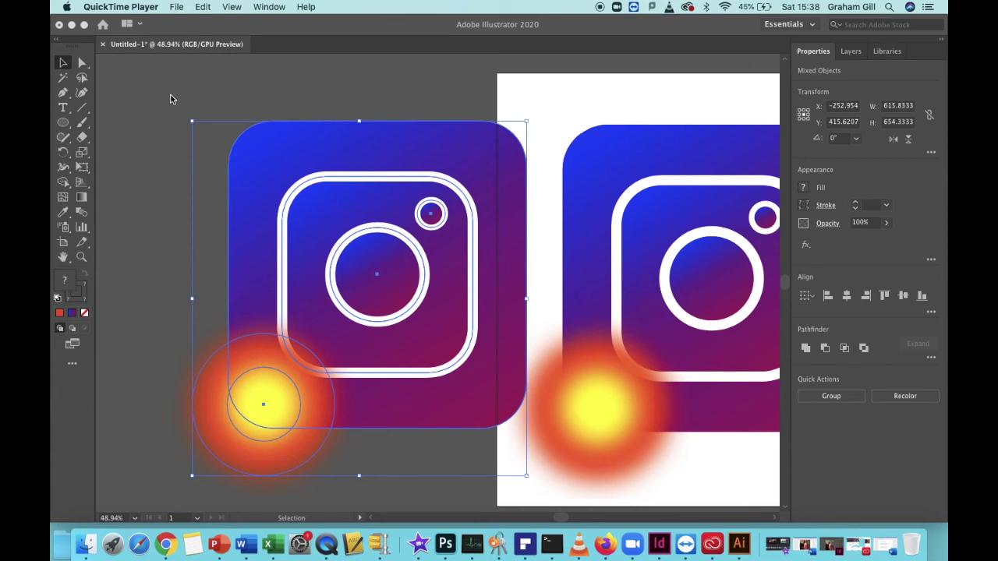
left_click(171, 98)
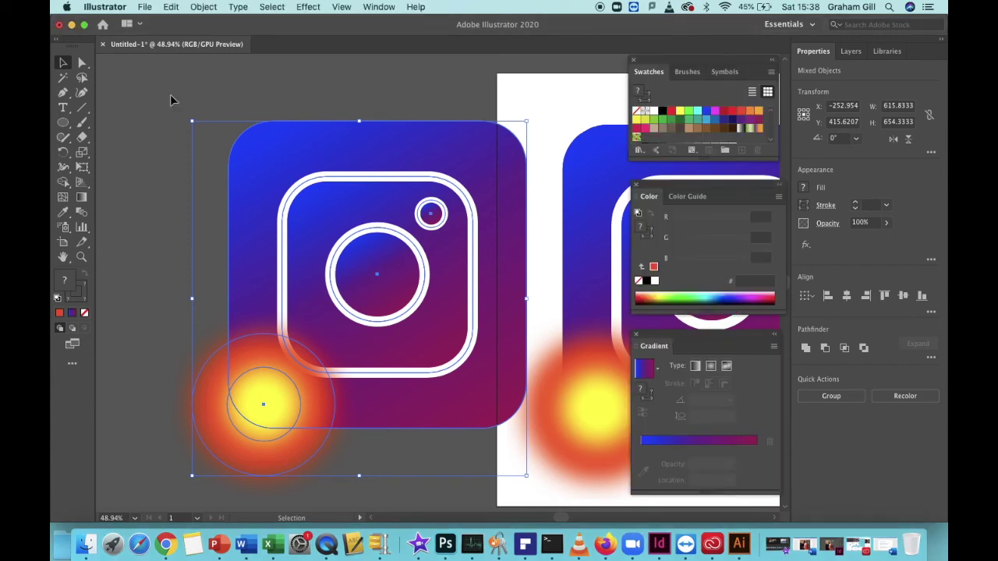
left_click(172, 99)
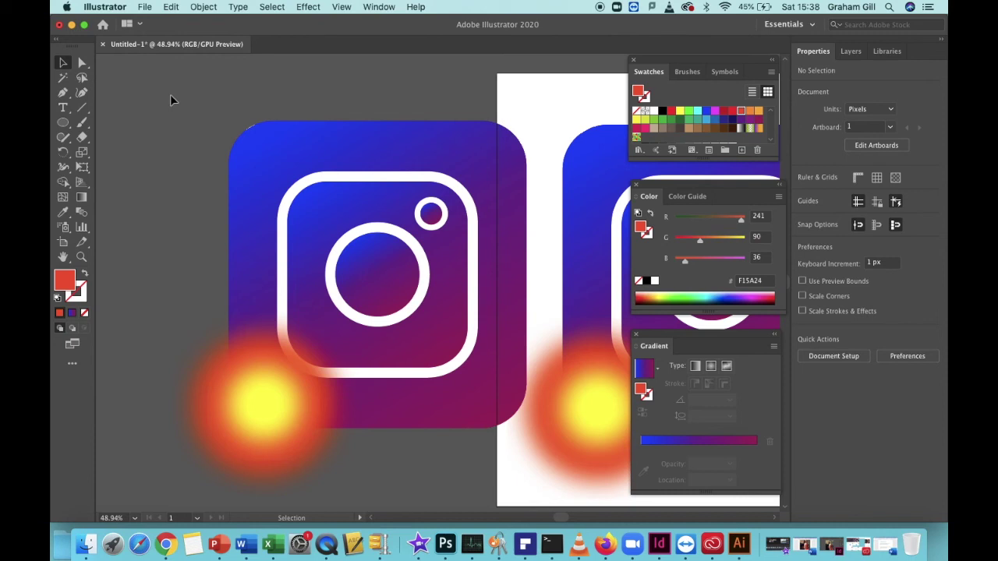
- Send the duplicate icon's blurred orange-yellow glow group to the back of the stacking order
left_click(214, 376)
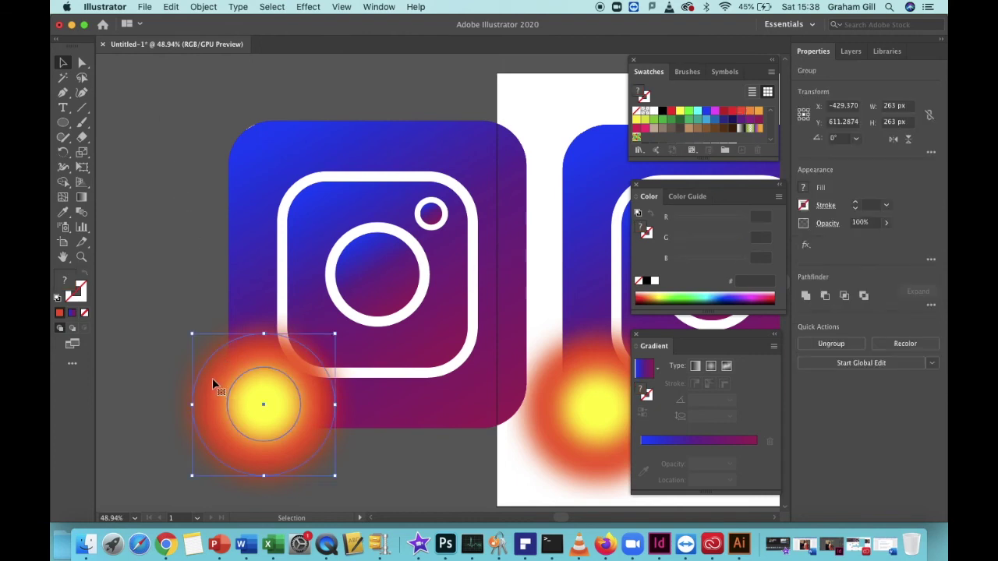
left_click(204, 7)
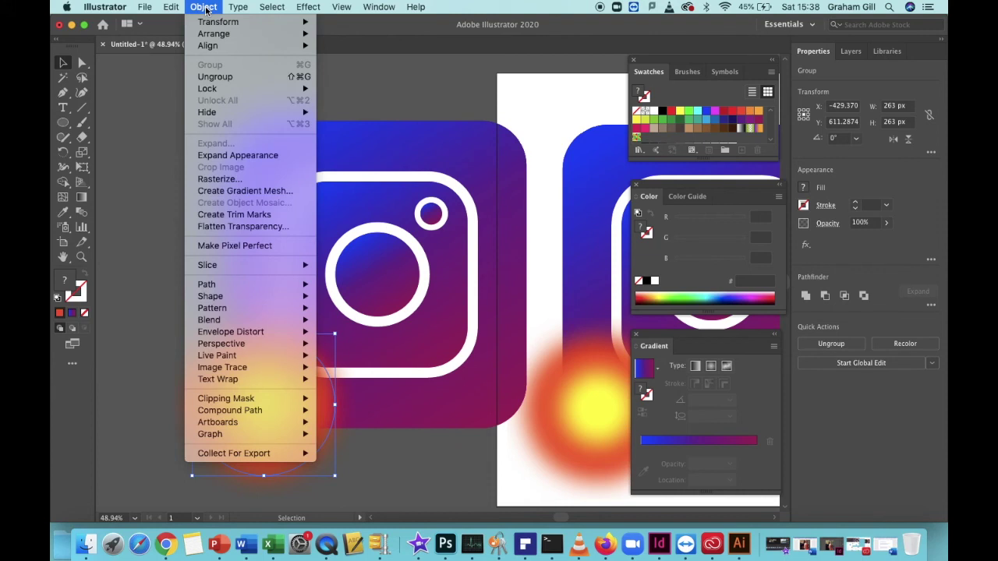
mouse_move(209, 37)
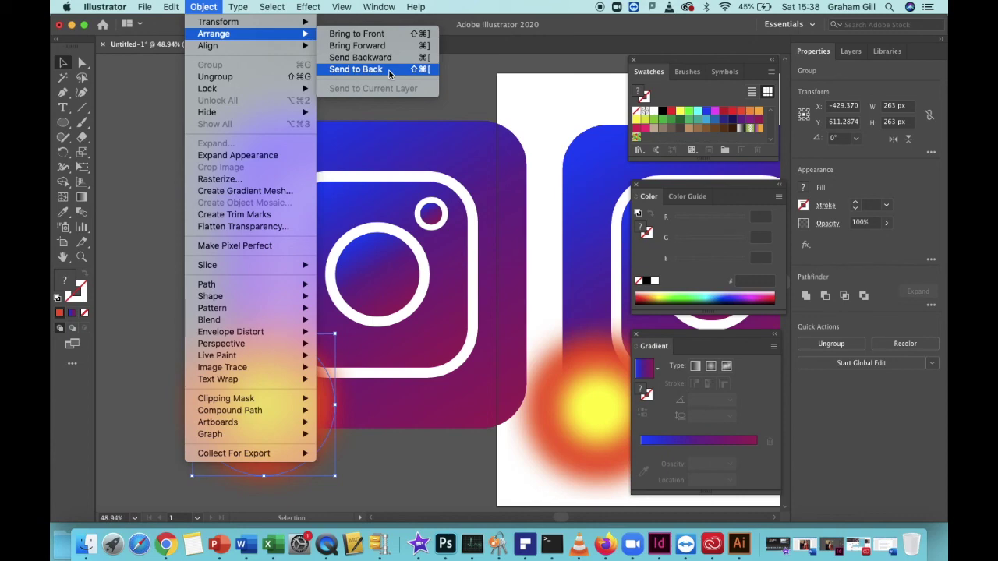
left_click(390, 72)
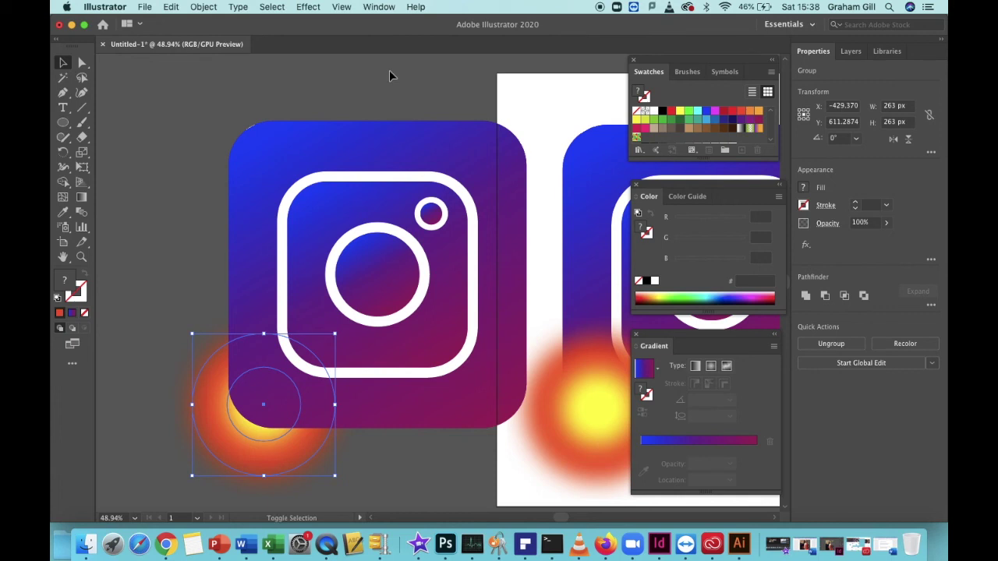
- Make a clipping mask from the duplicate's outer rounded square and the glow group behind it
left_click(305, 148, "shift")
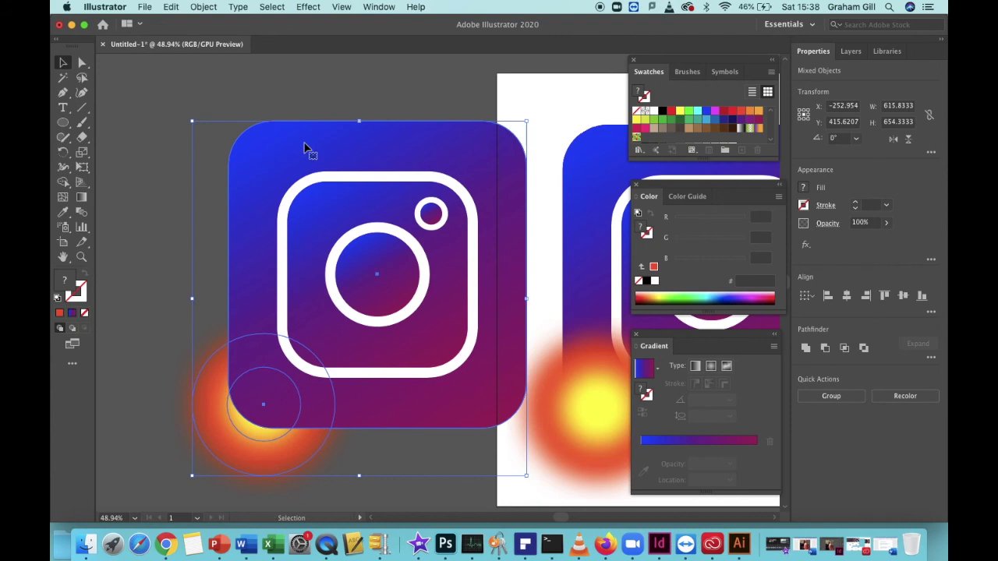
left_click(204, 7)
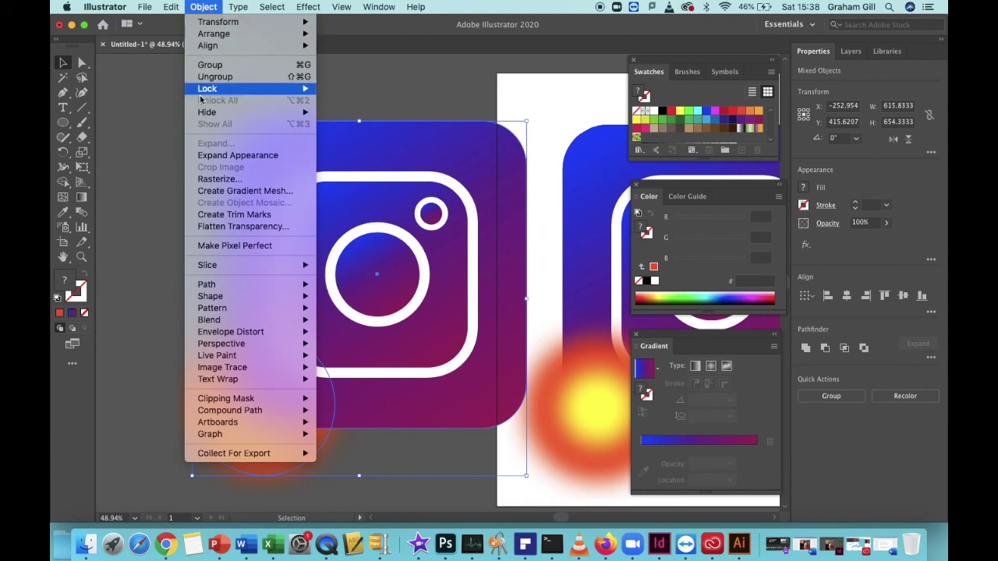
mouse_move(256, 399)
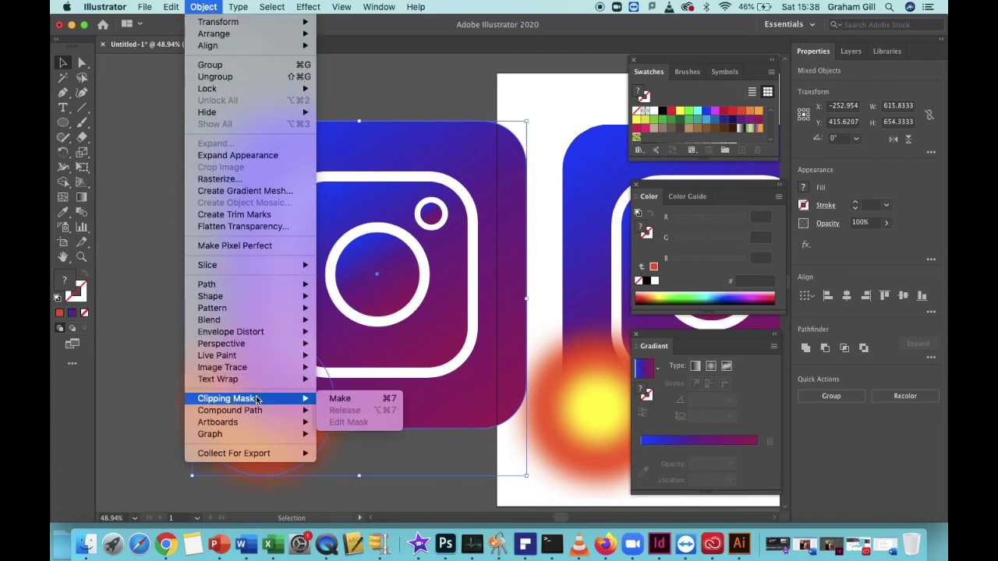
left_click(370, 402)
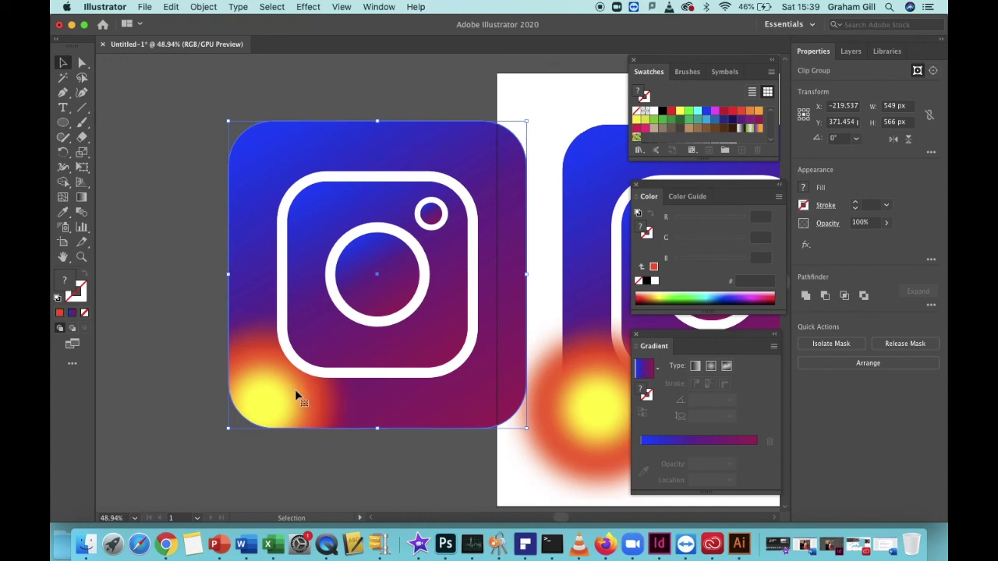
- Move the clipped glow partly clear of the duplicate icon to the left and delete the duplicate's outer gradient rounded square
left_click_drag(294, 389, 205, 409)
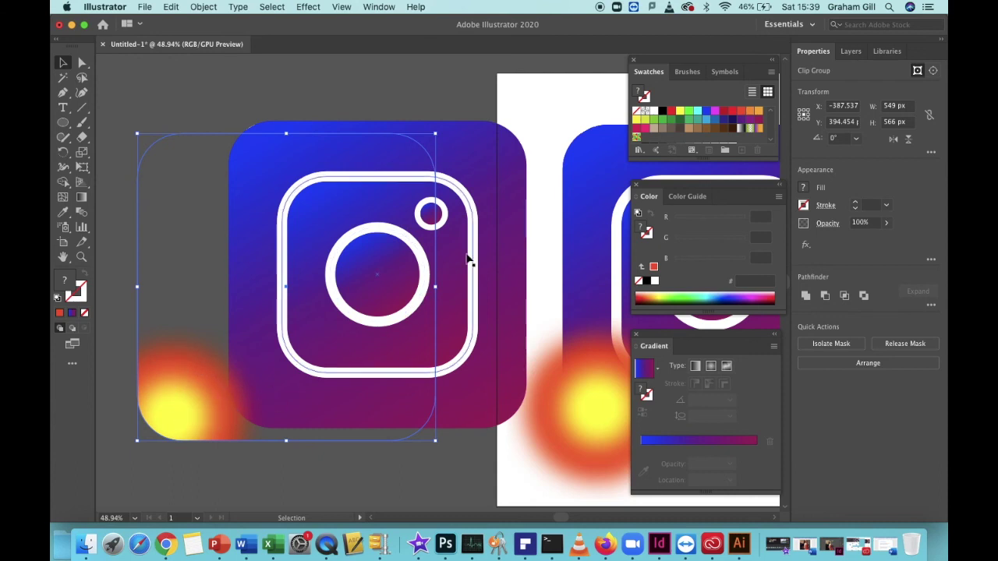
left_click(486, 147)
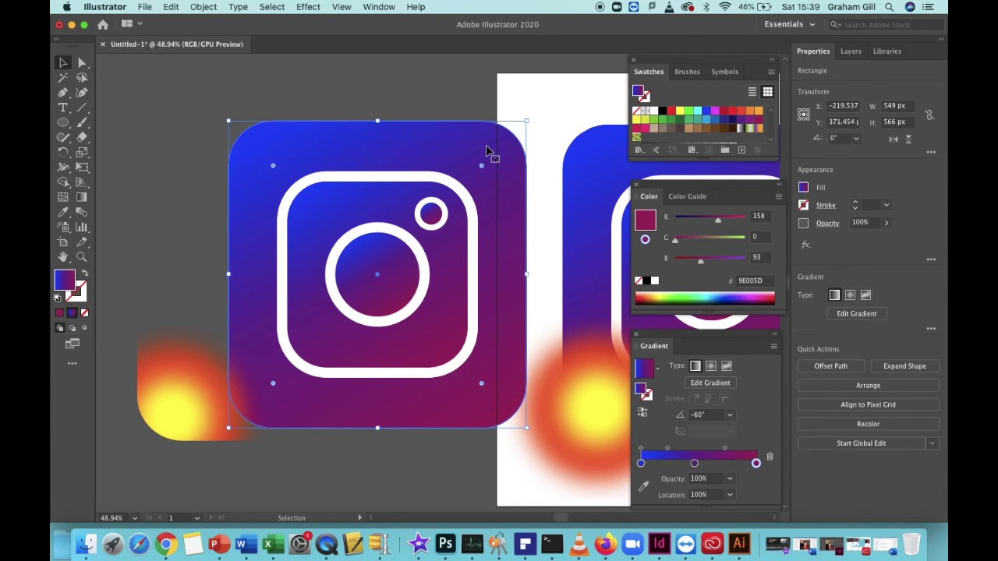
key("Delete")
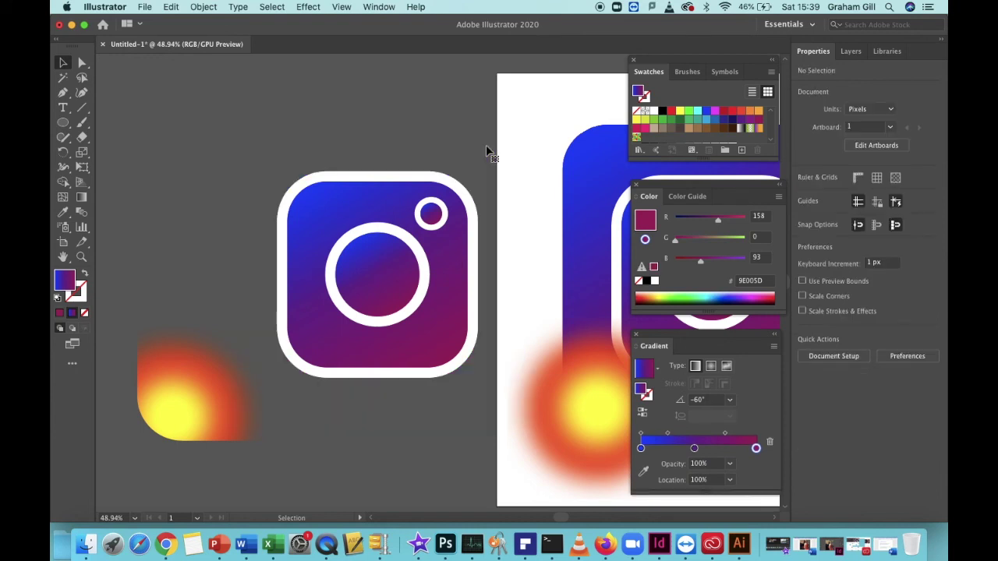
- Delete the duplicate icon's small circle, inner rounded square and large circle, keeping only the clipped glow
left_click(449, 266)
left_click(445, 239)
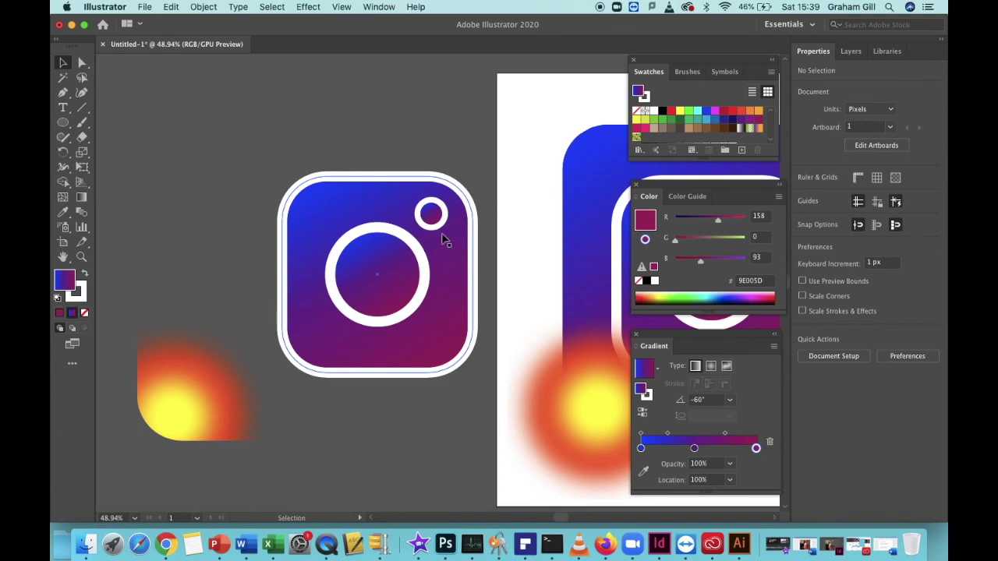
left_click(440, 228)
key("Delete")
left_click(452, 258)
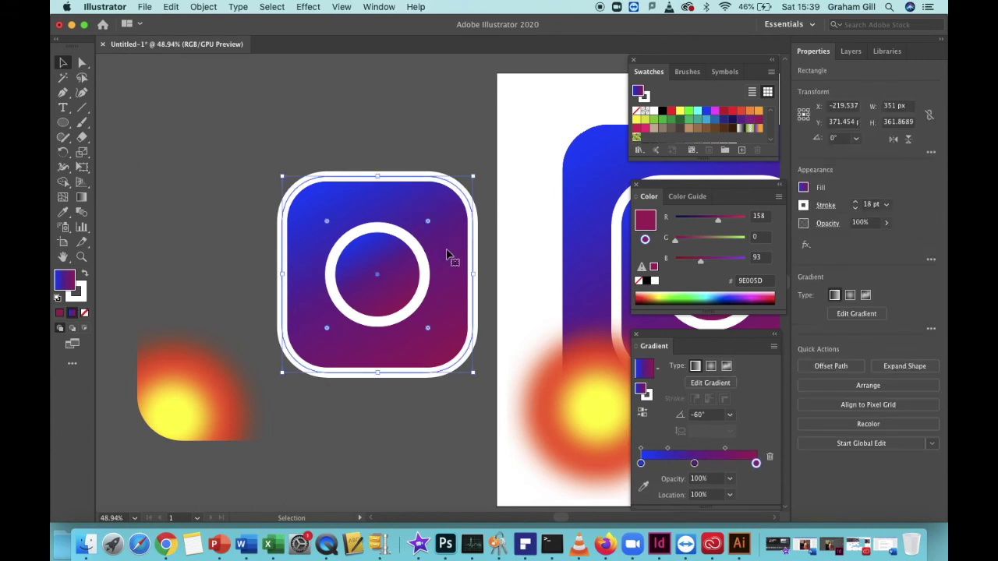
key("Delete")
left_click(407, 286)
left_click(434, 284)
left_click(400, 285)
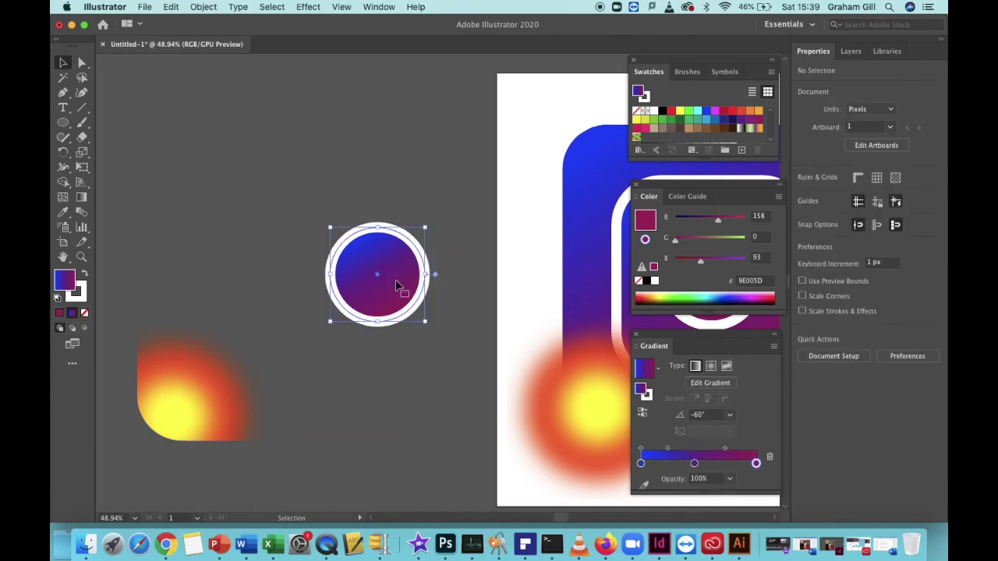
key("Delete")
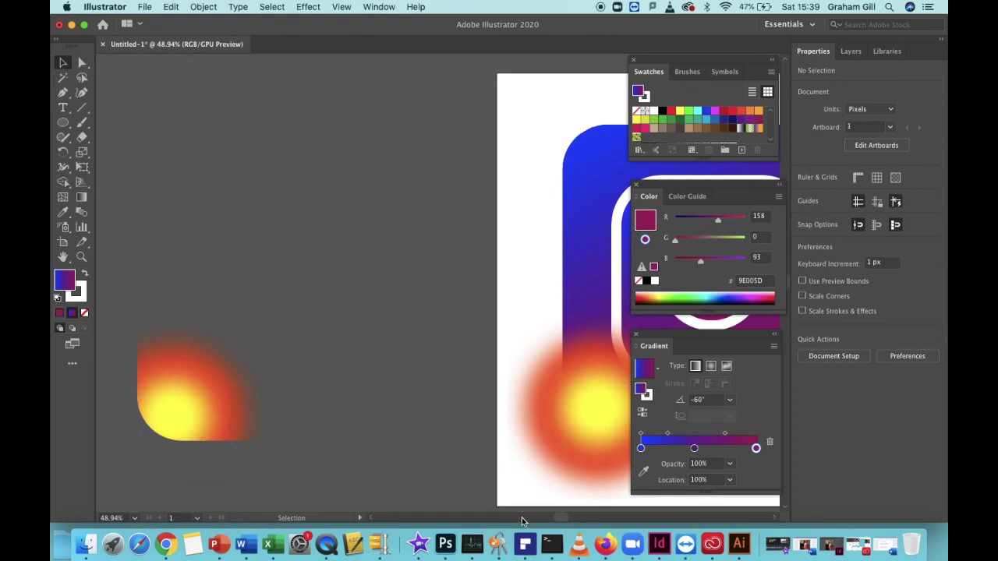
- Delete the unclipped glow group from the original icon on the artboard
scroll(559, 517, "left", 5)
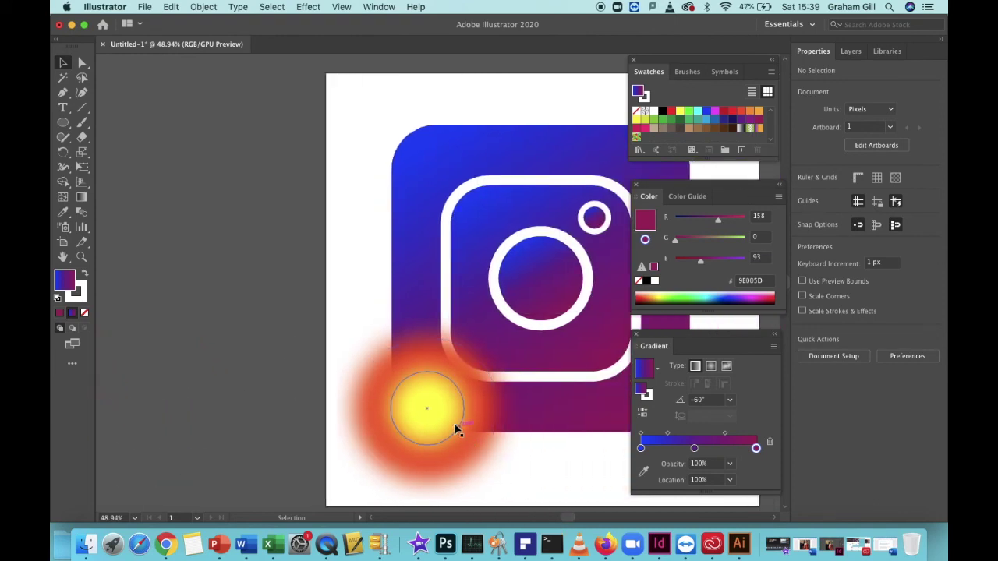
left_click(452, 426)
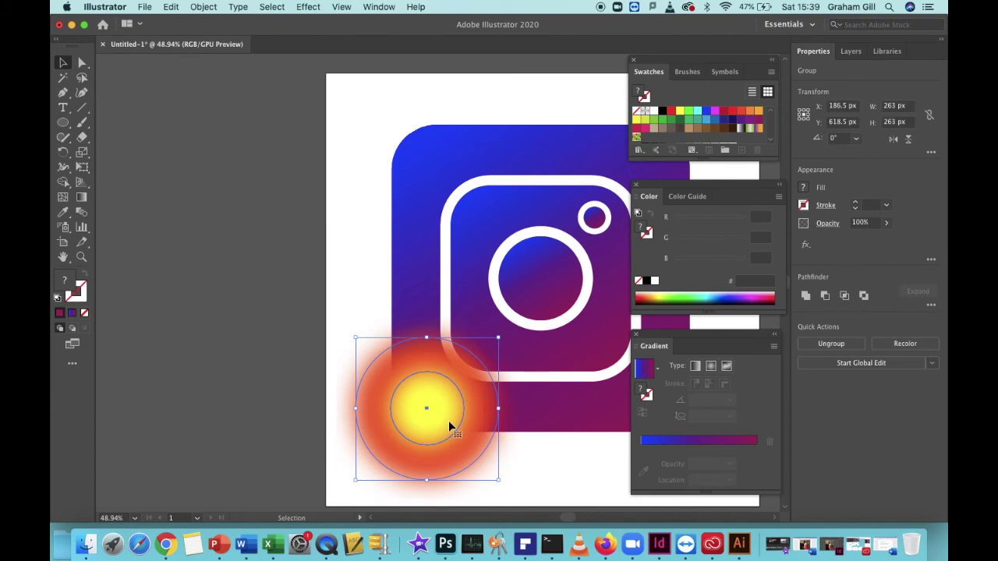
key("Delete")
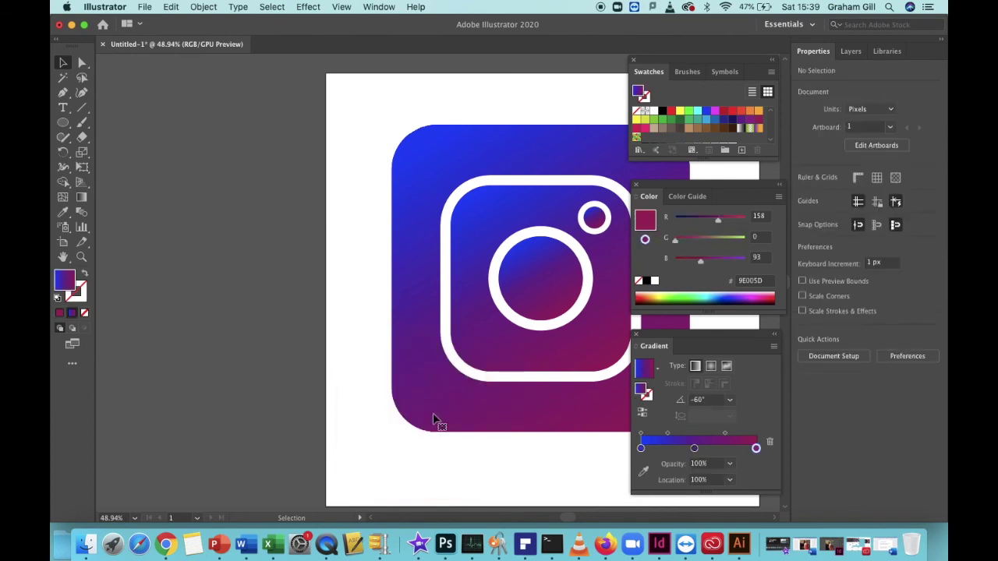
- Move the clipped glow onto the original icon so its rounded outline lines up with the icon's outer edge
left_click_drag(566, 519, 552, 519)
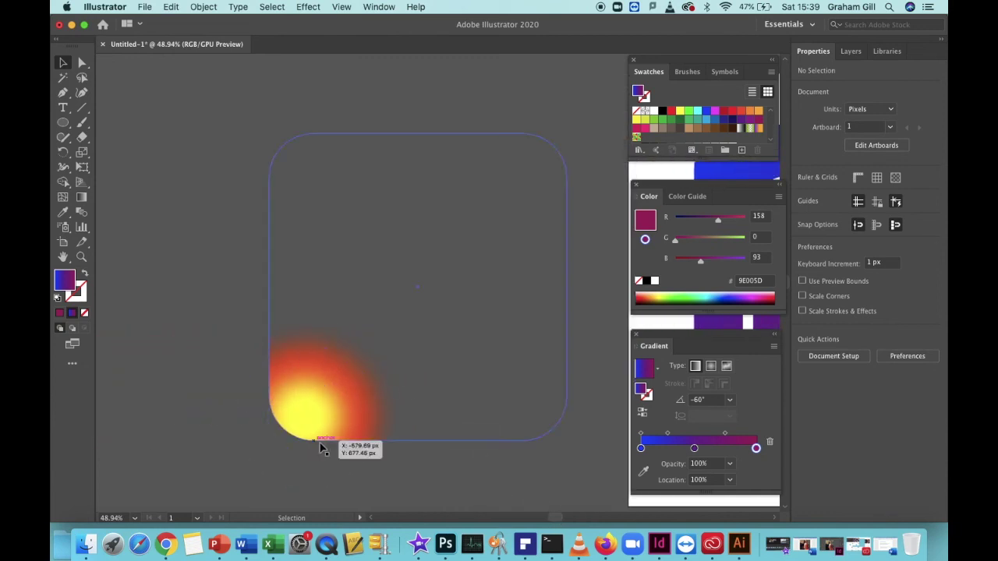
left_click_drag(329, 351, 329, 395)
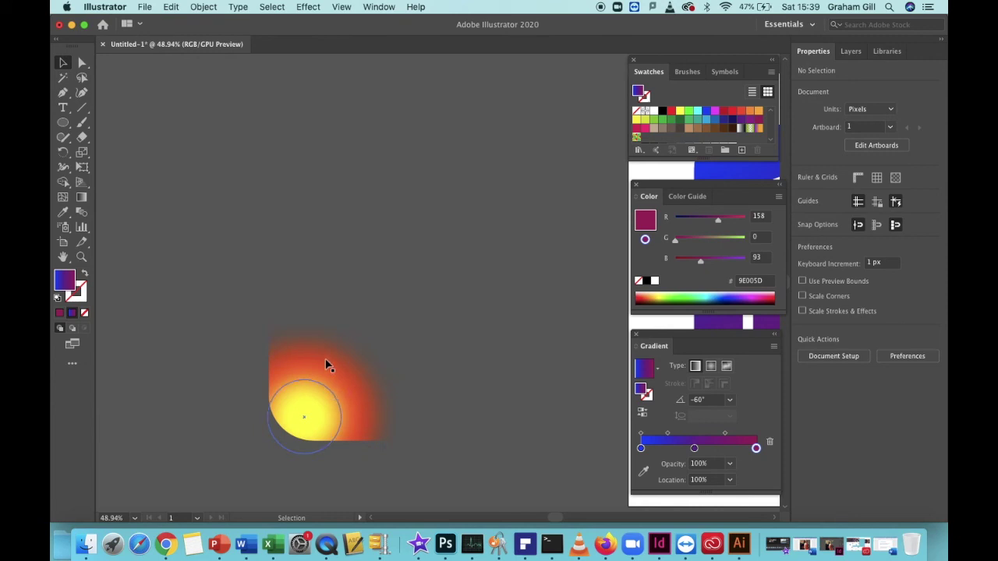
left_click_drag(331, 349, 593, 343)
left_click_drag(555, 517, 572, 517)
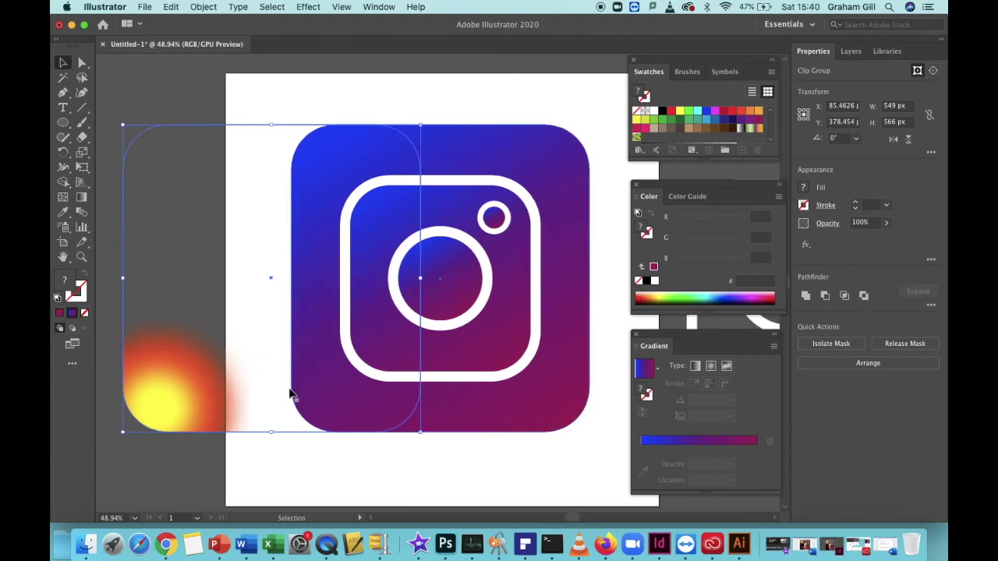
left_click_drag(194, 399, 361, 396)
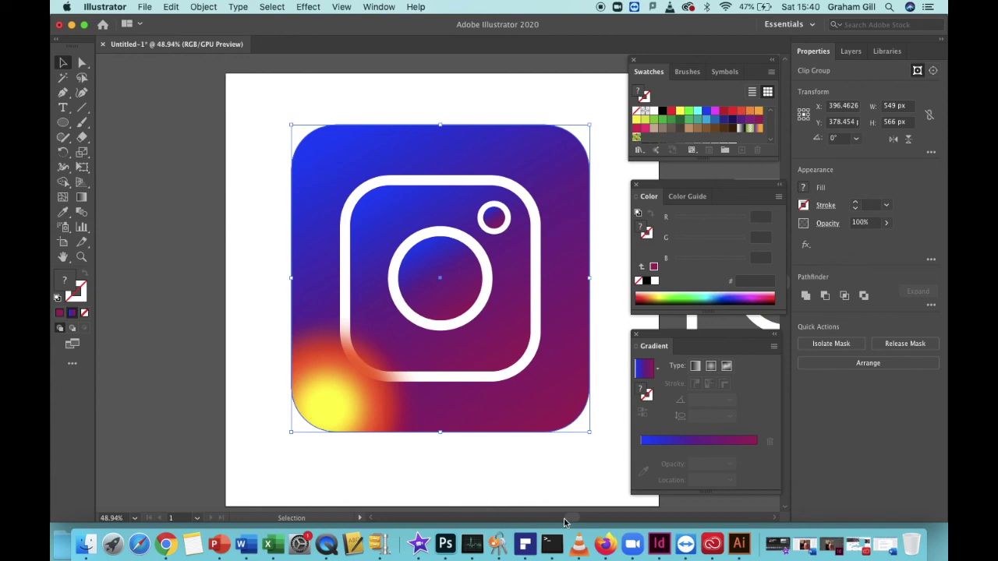
- Select all three white outline shapes beside the artboard and move them exactly over the icon's matching shapes
left_click_drag(570, 517, 586, 516)
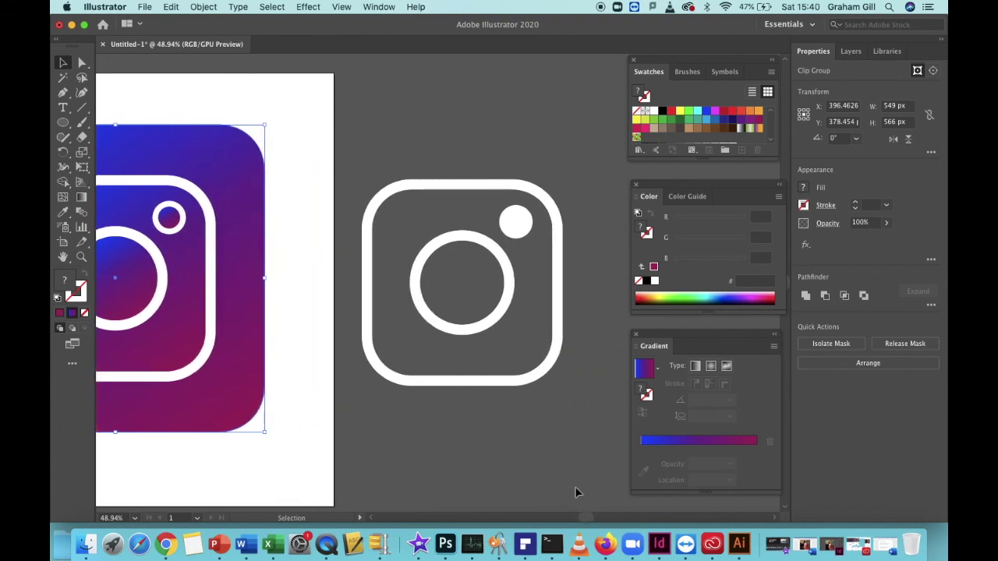
left_click(537, 379)
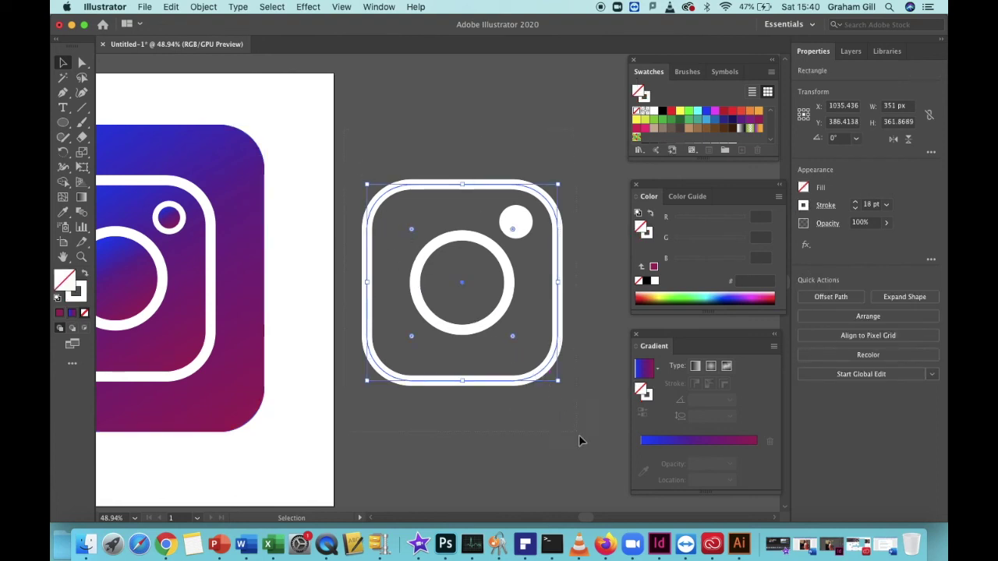
key("super+a")
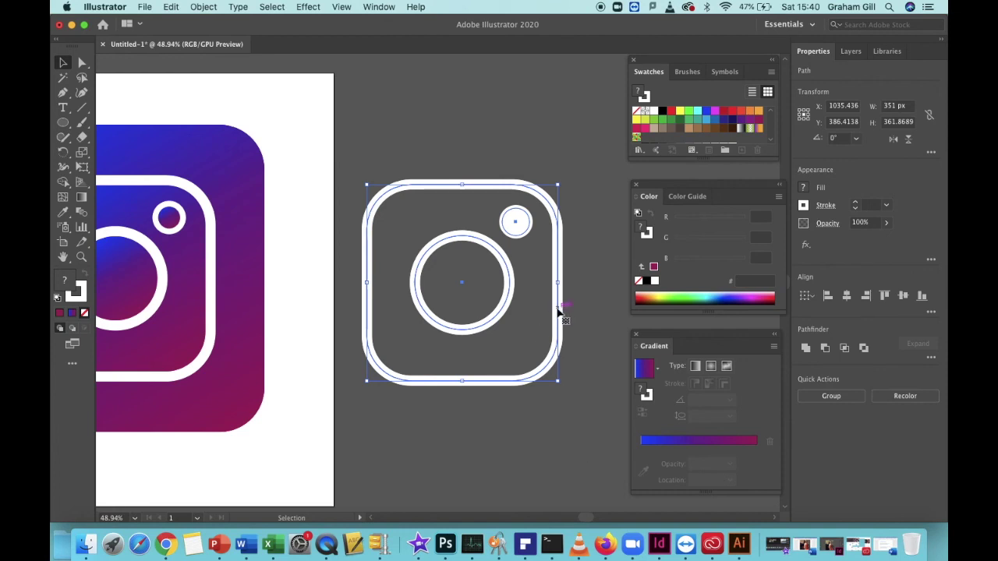
left_click_drag(558, 312, 212, 308)
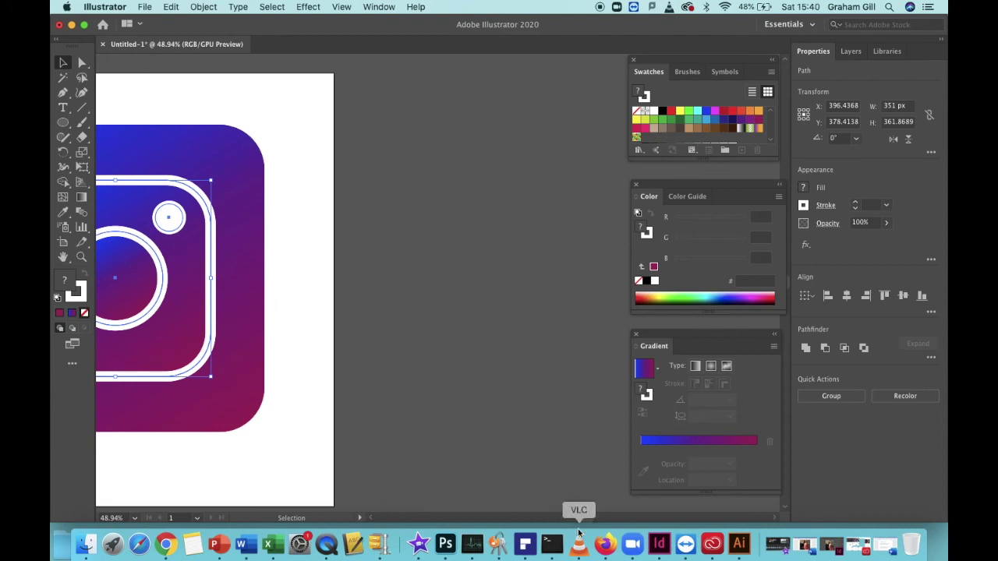
- Bring the white outline shapes to the front, above the corner glow, and deselect them
left_click_drag(591, 518, 581, 519)
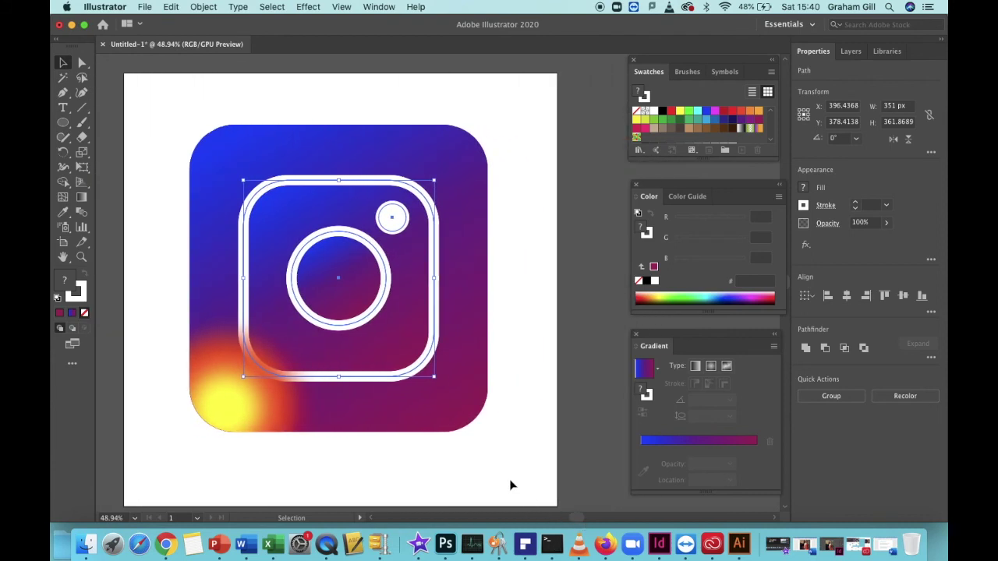
left_click(203, 7)
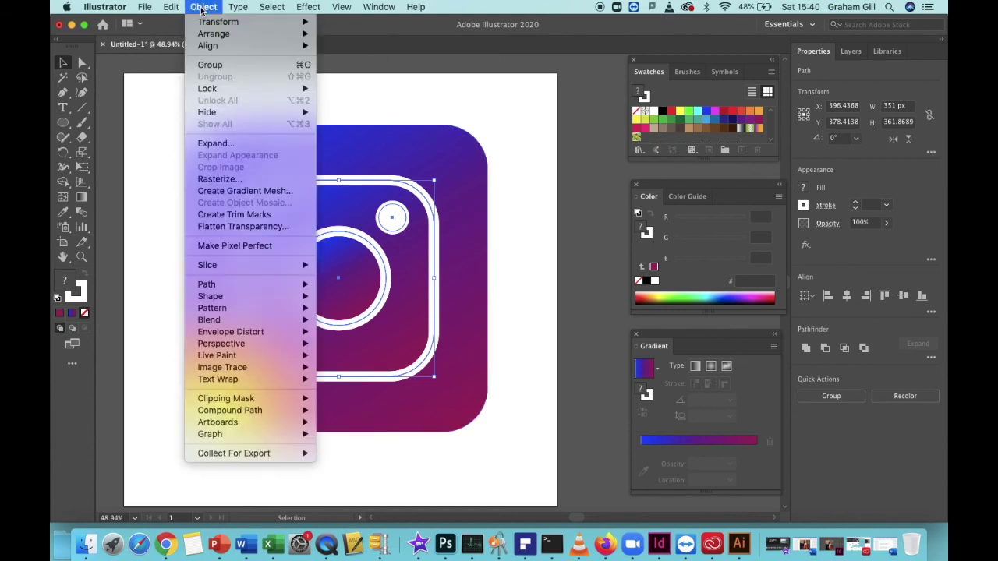
mouse_move(214, 35)
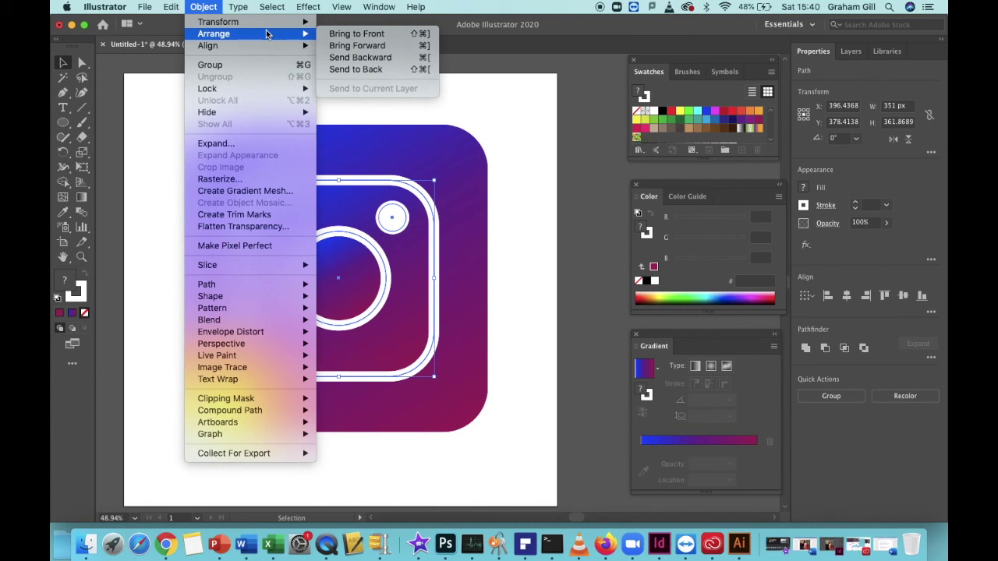
left_click(358, 34)
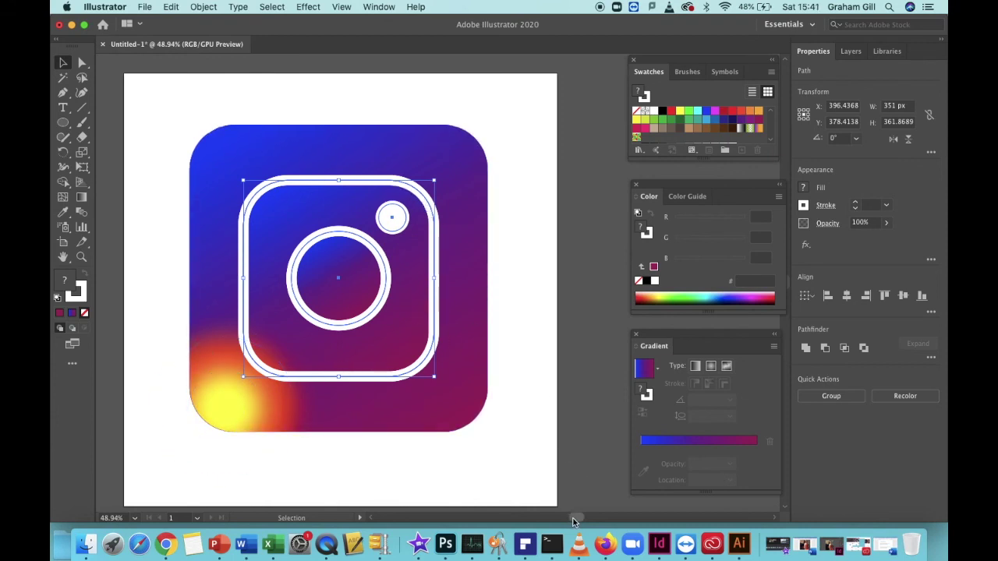
scroll(572, 519, "left", 3)
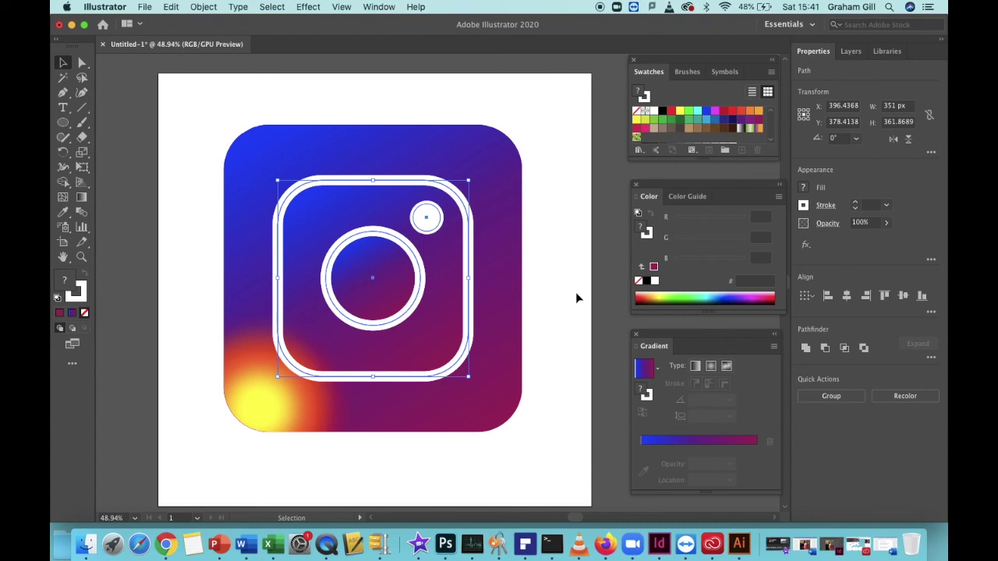
left_click(609, 257)
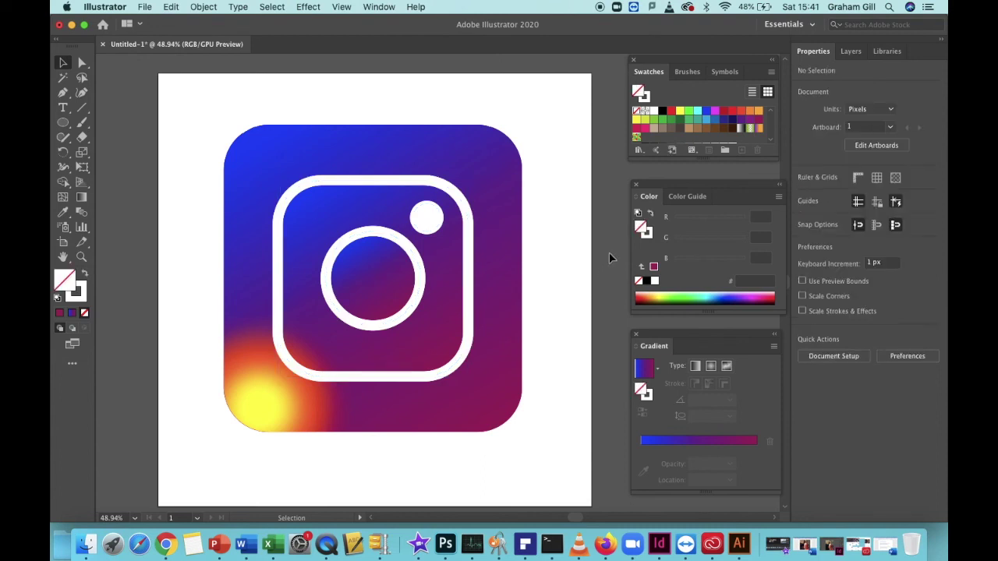